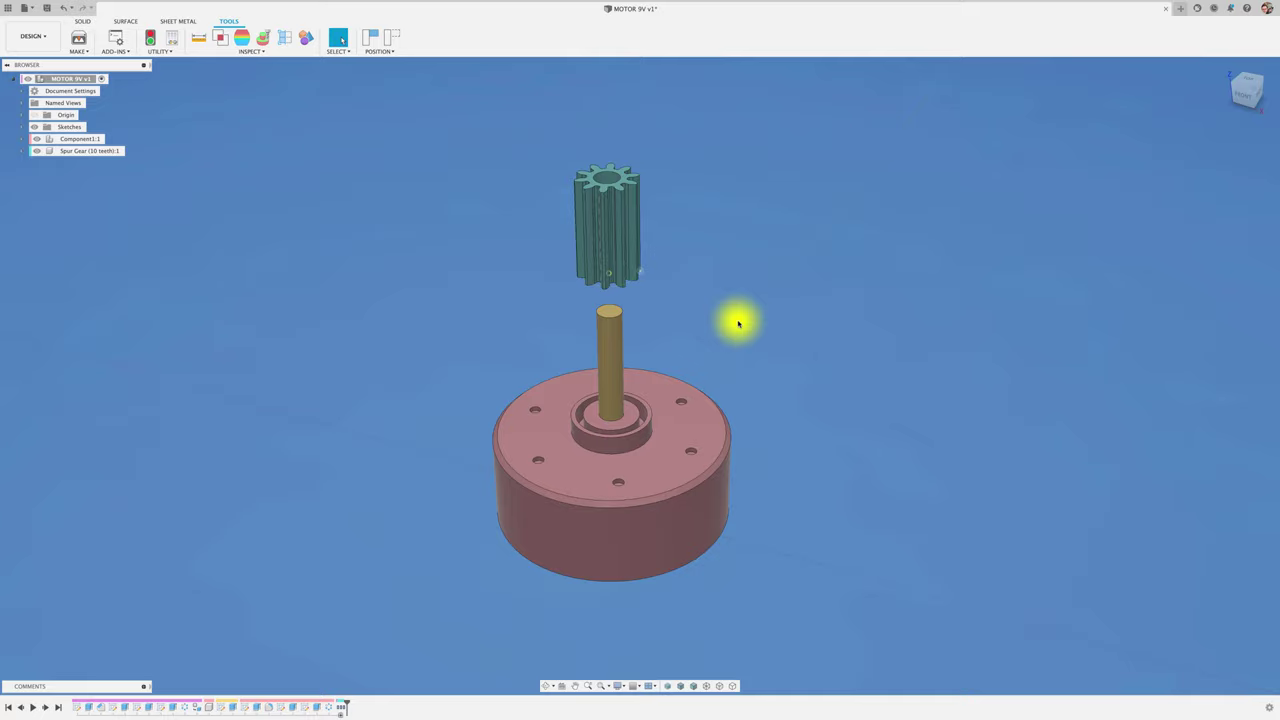
Slide the 10-tooth gear onto the motor shaft and back off, leaving the shaft bare.
left_click_drag(614, 249, 749, 320)
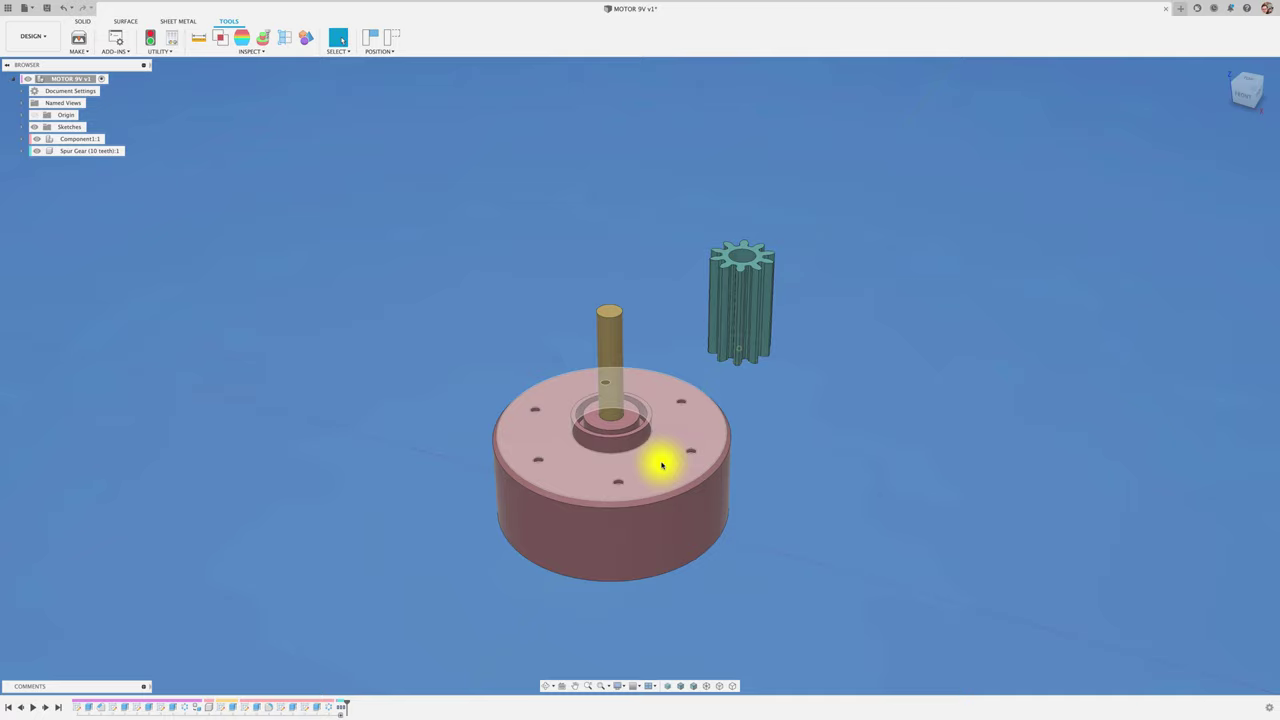
left_click_drag(715, 330, 600, 352)
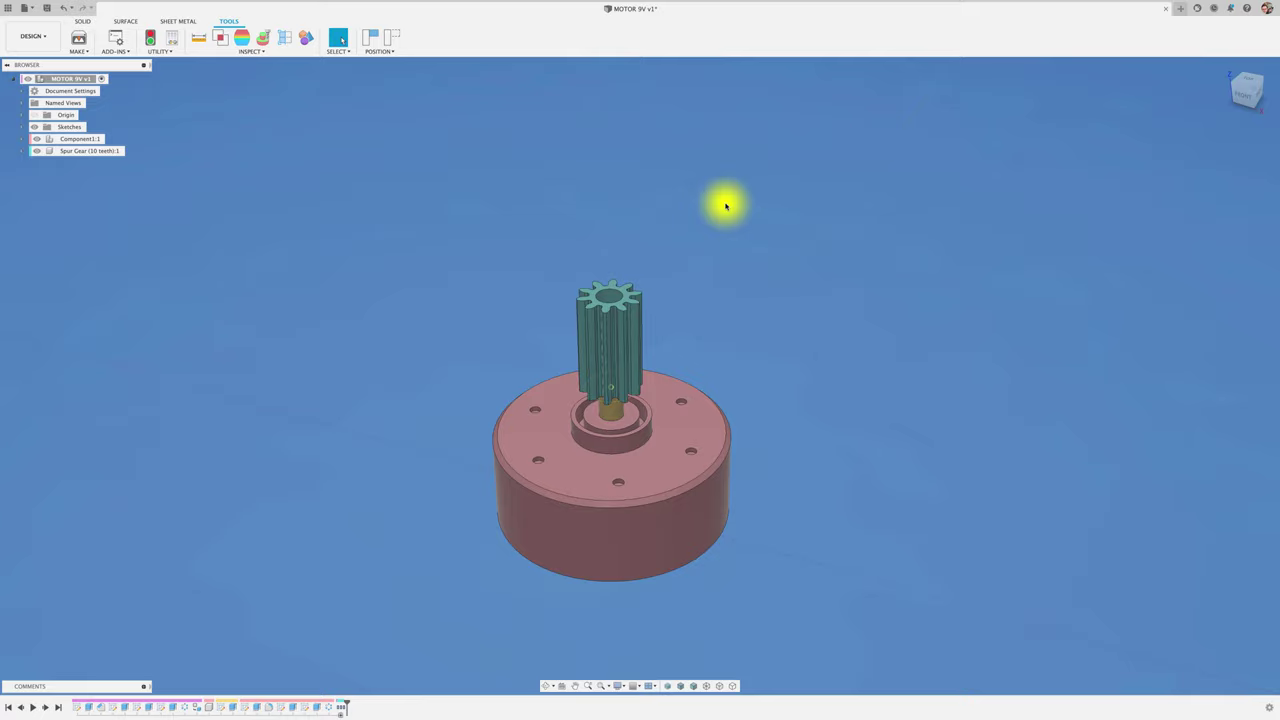
left_click_drag(598, 352, 711, 311)
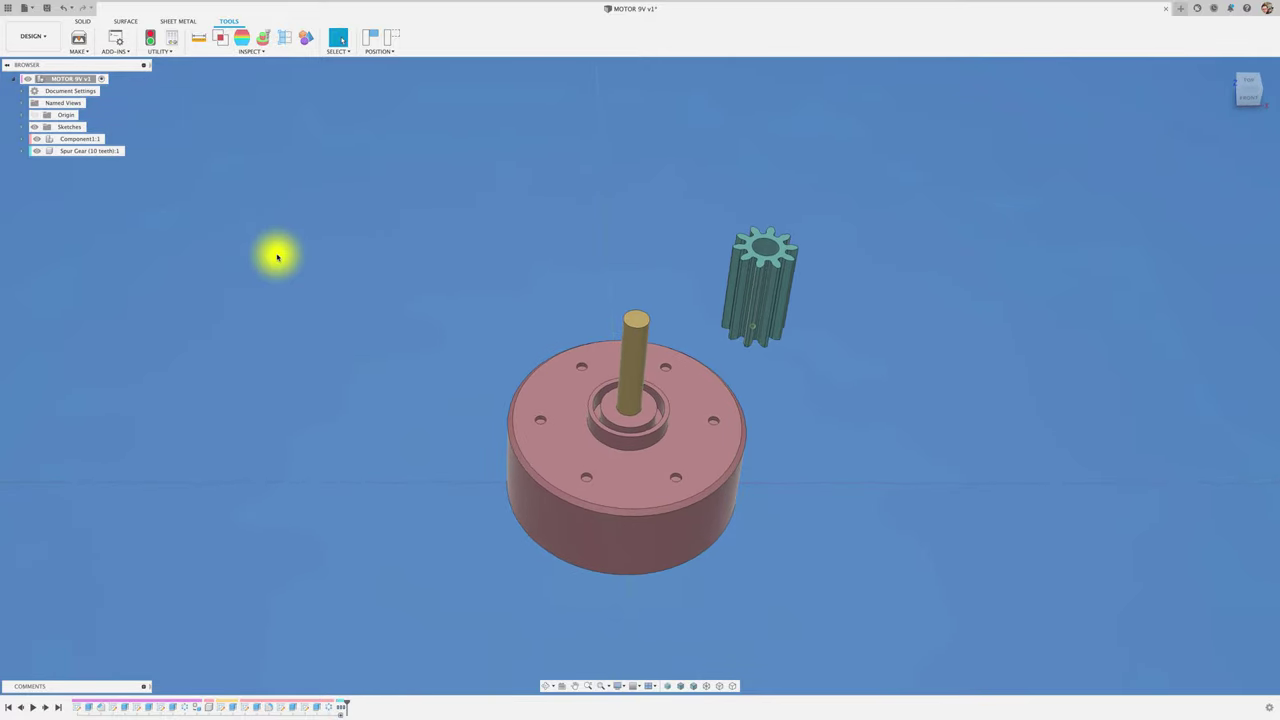
Rename the motor component Component1:1 to MOTOR 9V.
left_click(87, 140)
double_click(85, 139)
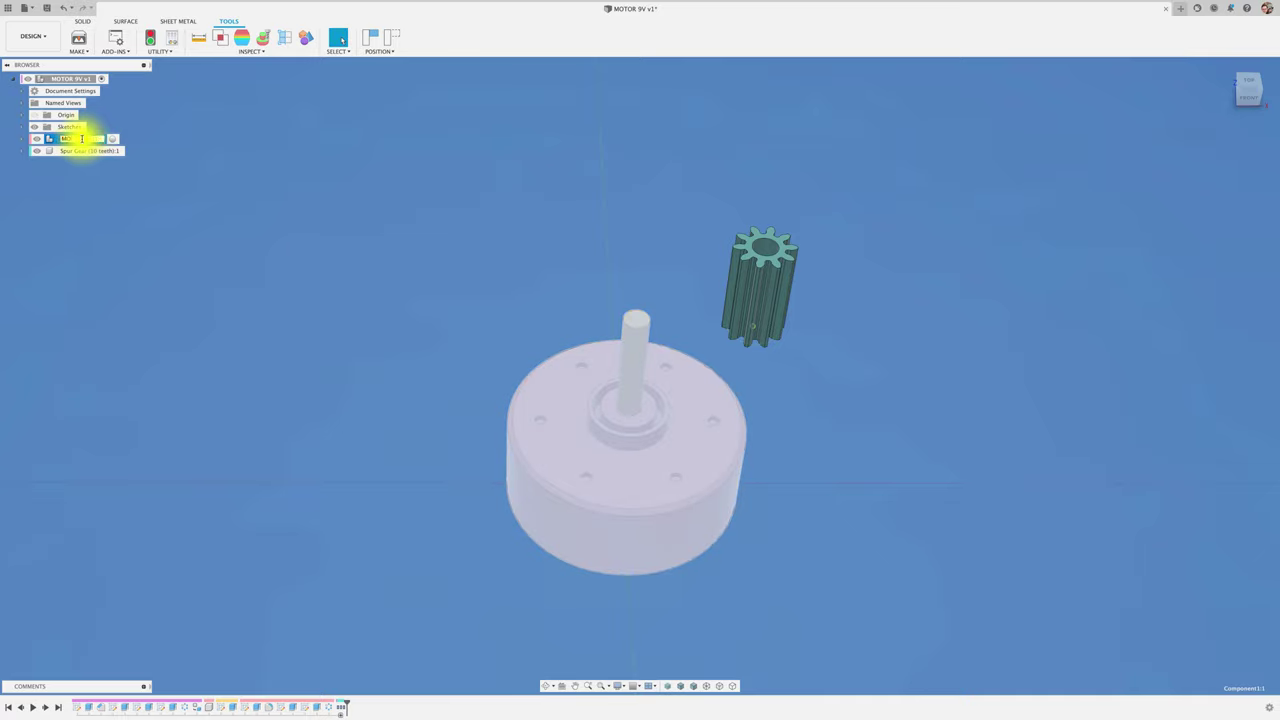
key("Return")
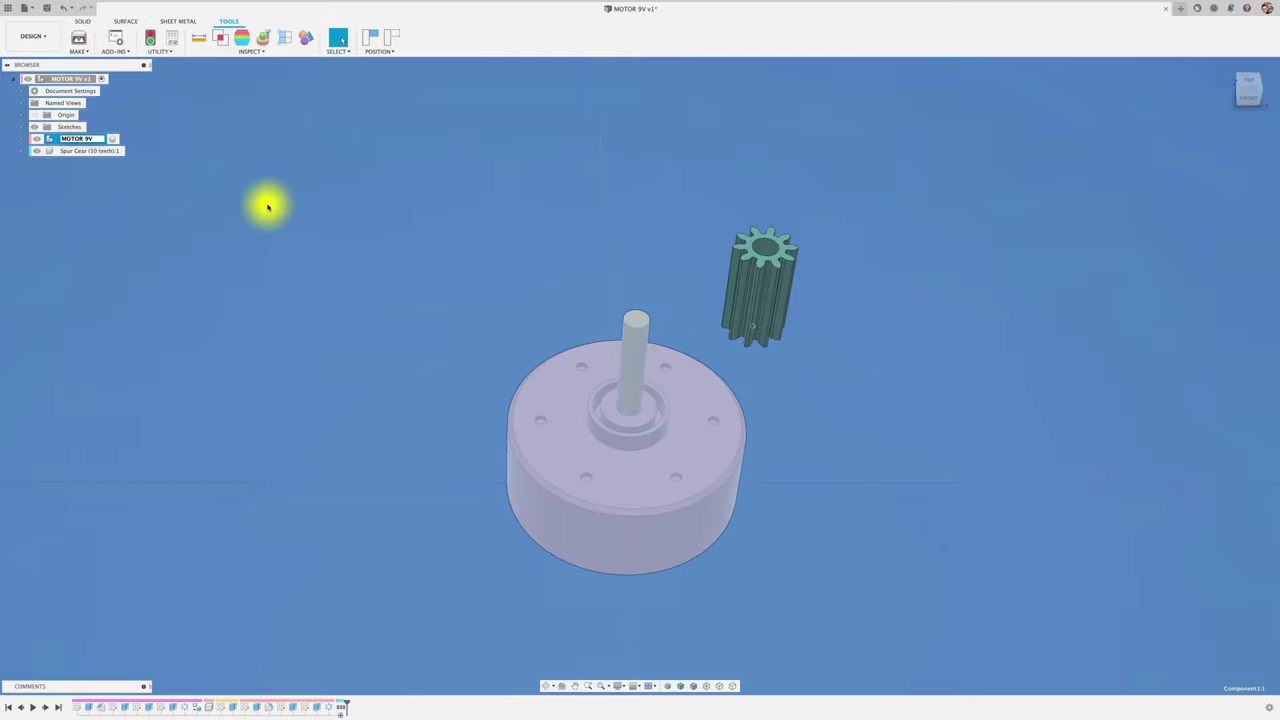
Reactivate the top-level assembly and move the 10-tooth gear to the motor's upper left.
left_click(107, 140)
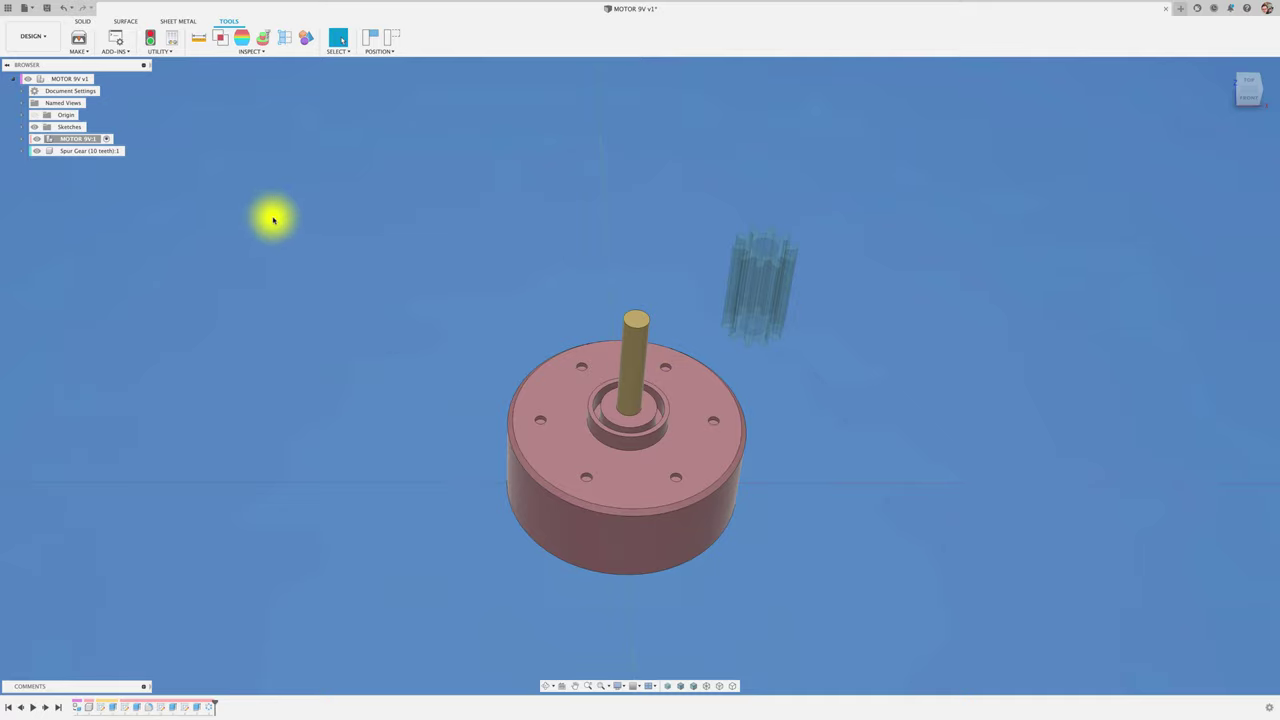
left_click(100, 78)
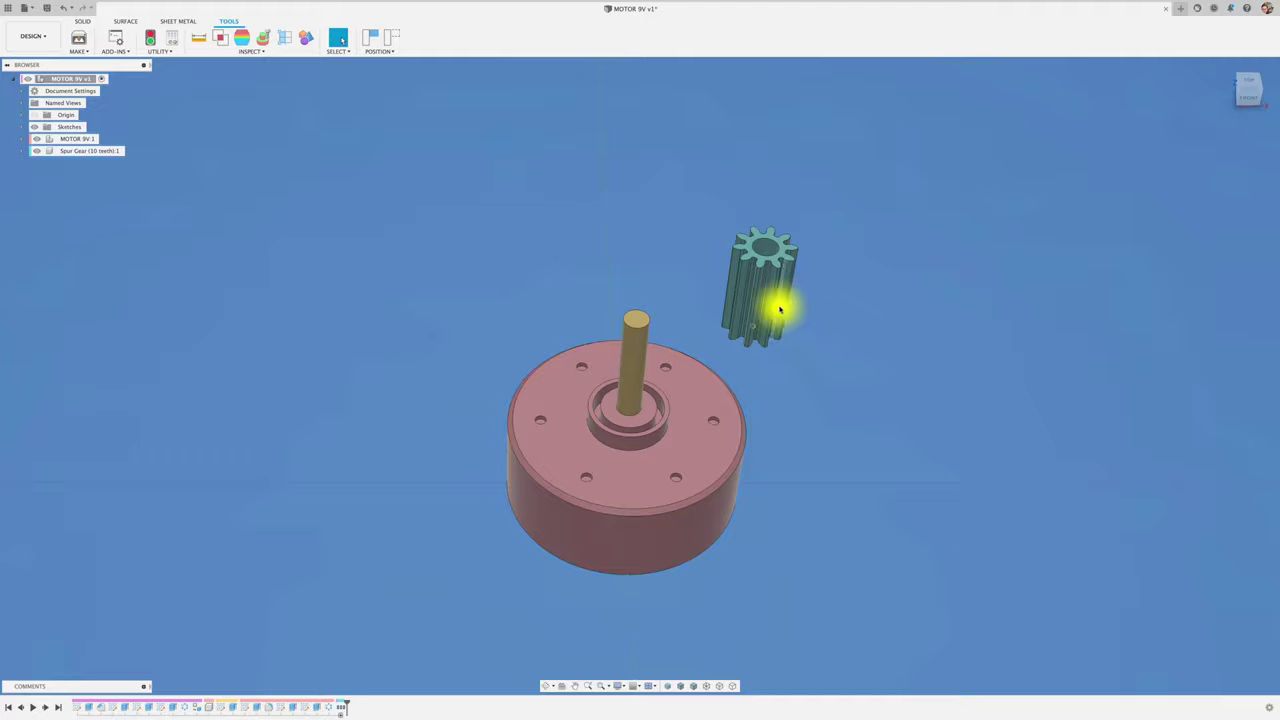
left_click_drag(777, 306, 505, 290)
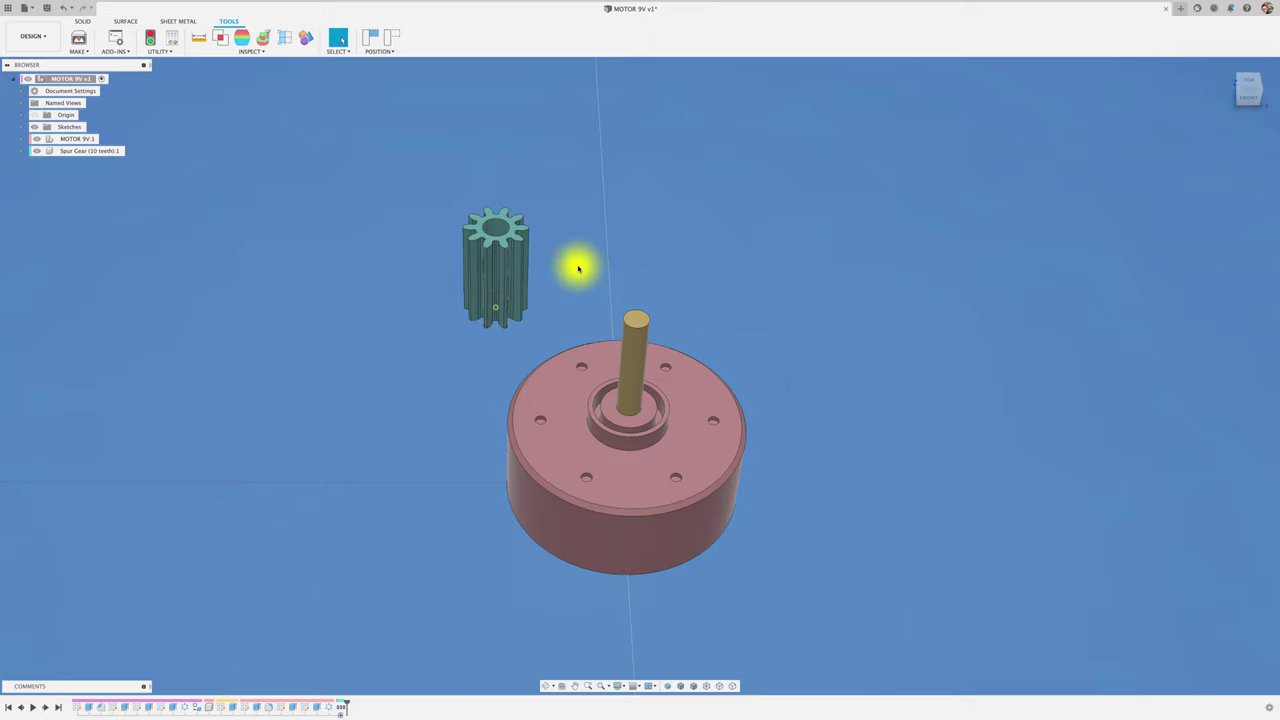
Join the 10-tooth gear to the MOTOR 9V shaft with a revolute joint.
key("j")
left_click(622, 368)
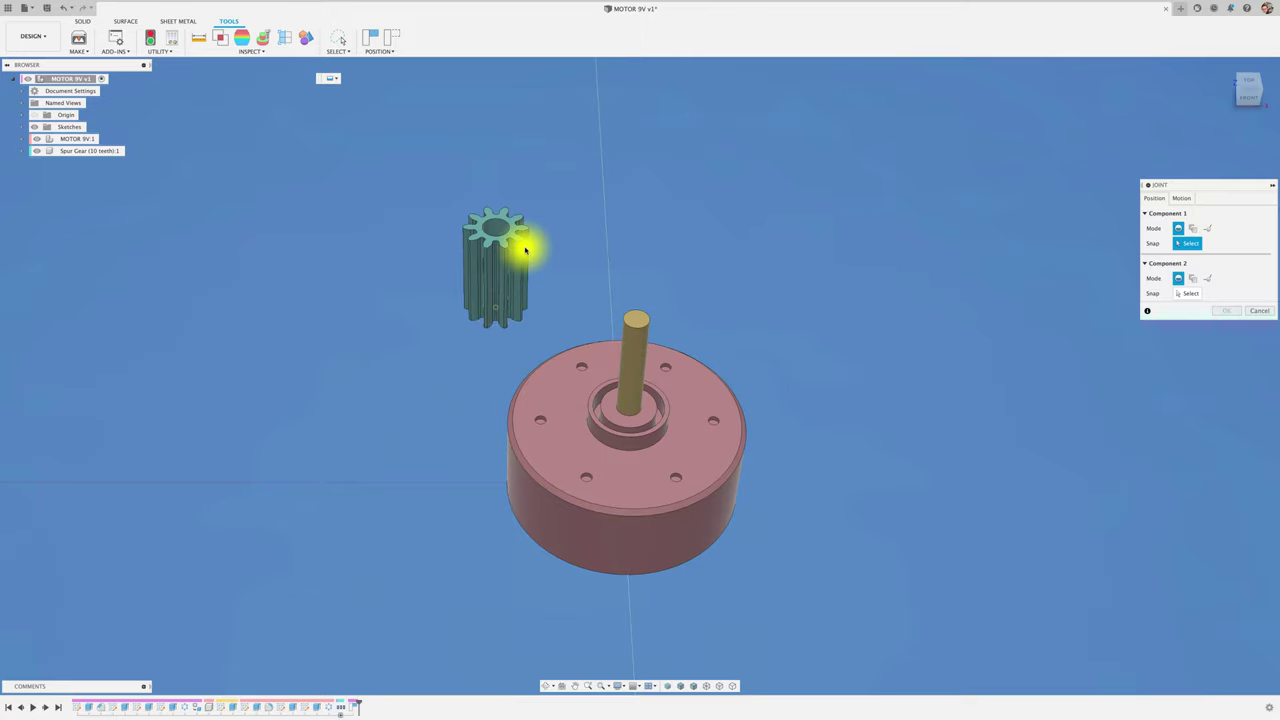
left_click(494, 226)
left_click(633, 319)
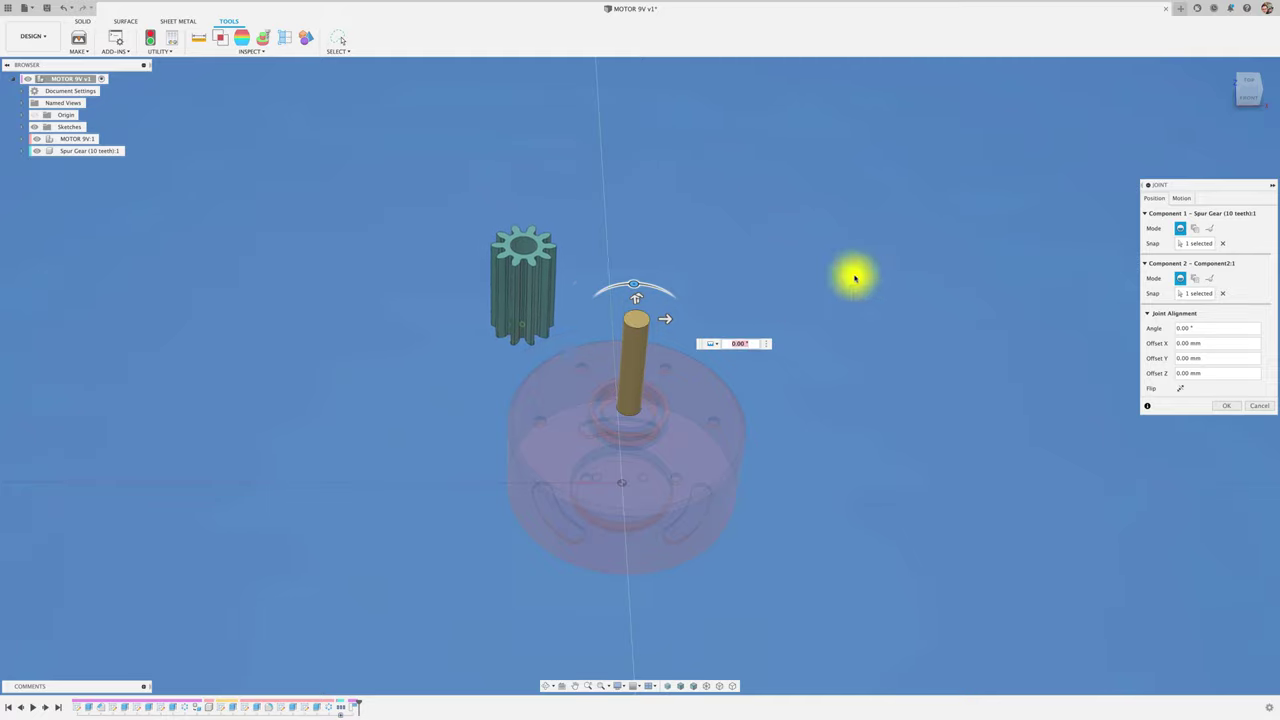
left_click_drag(1183, 186, 1015, 161)
left_click(1013, 174)
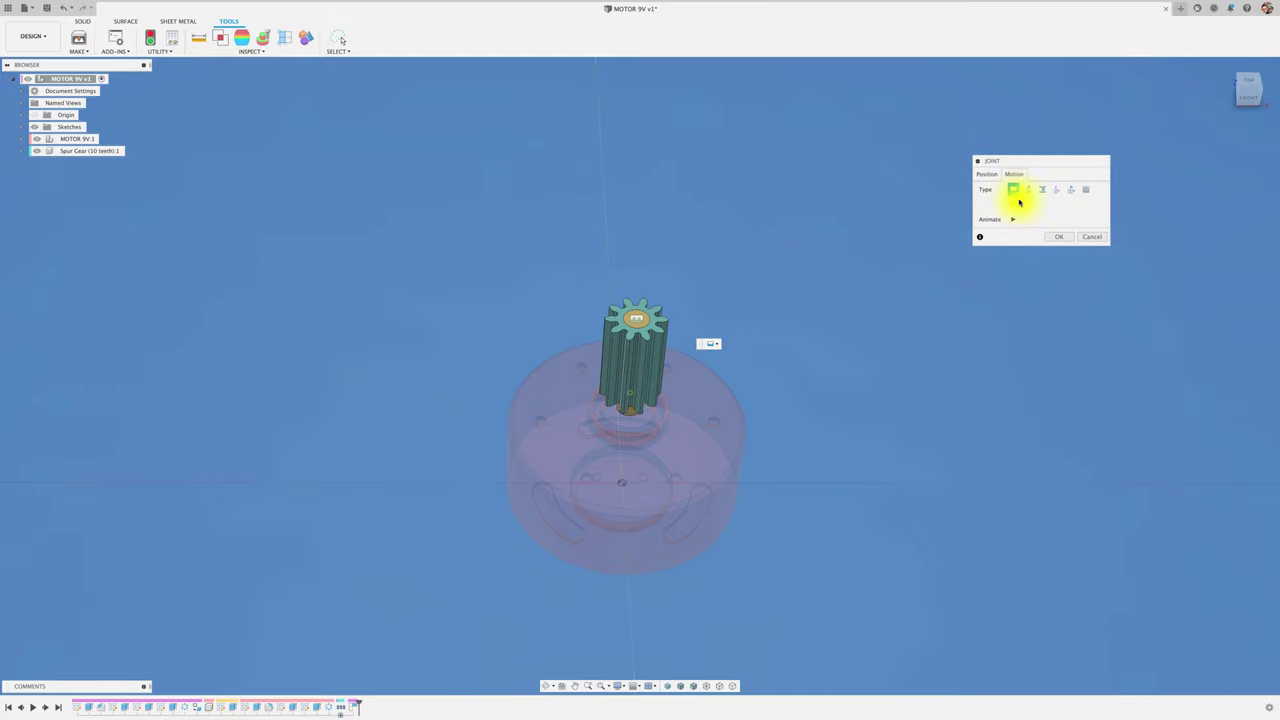
left_click(1027, 189)
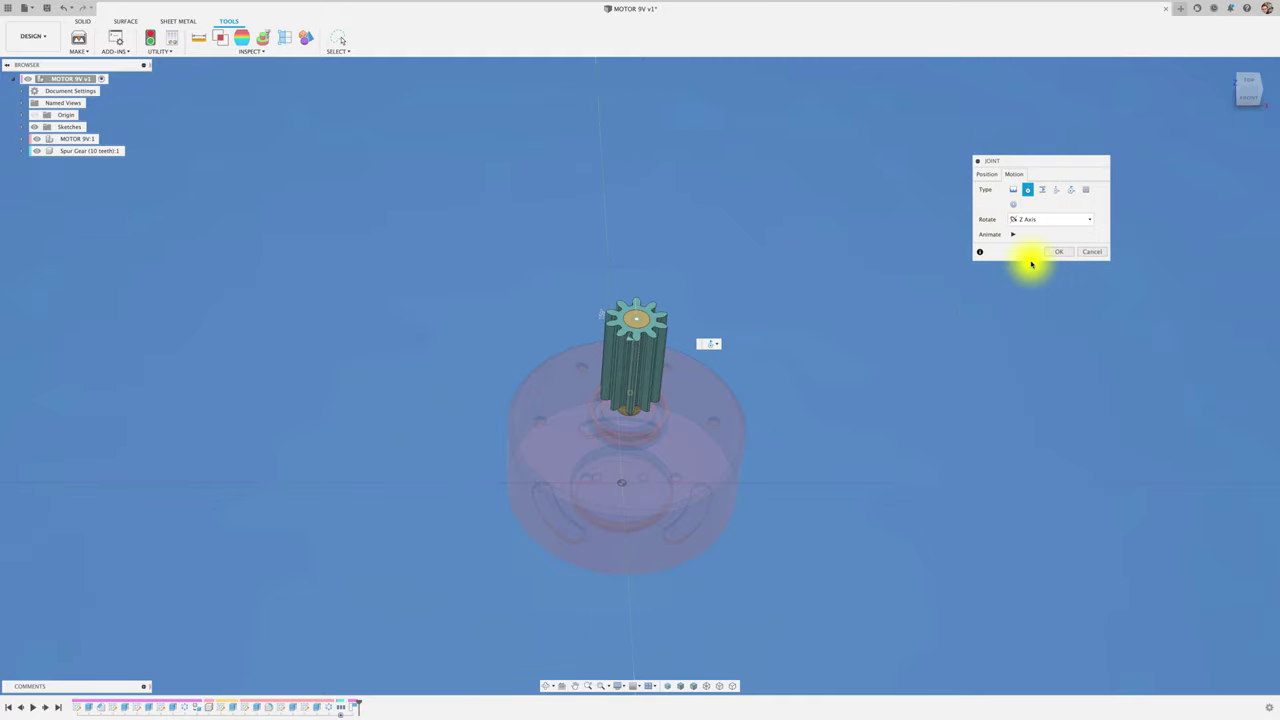
left_click(1059, 251)
scroll(723, 297, "up", 3)
scroll(677, 331, "up", 2)
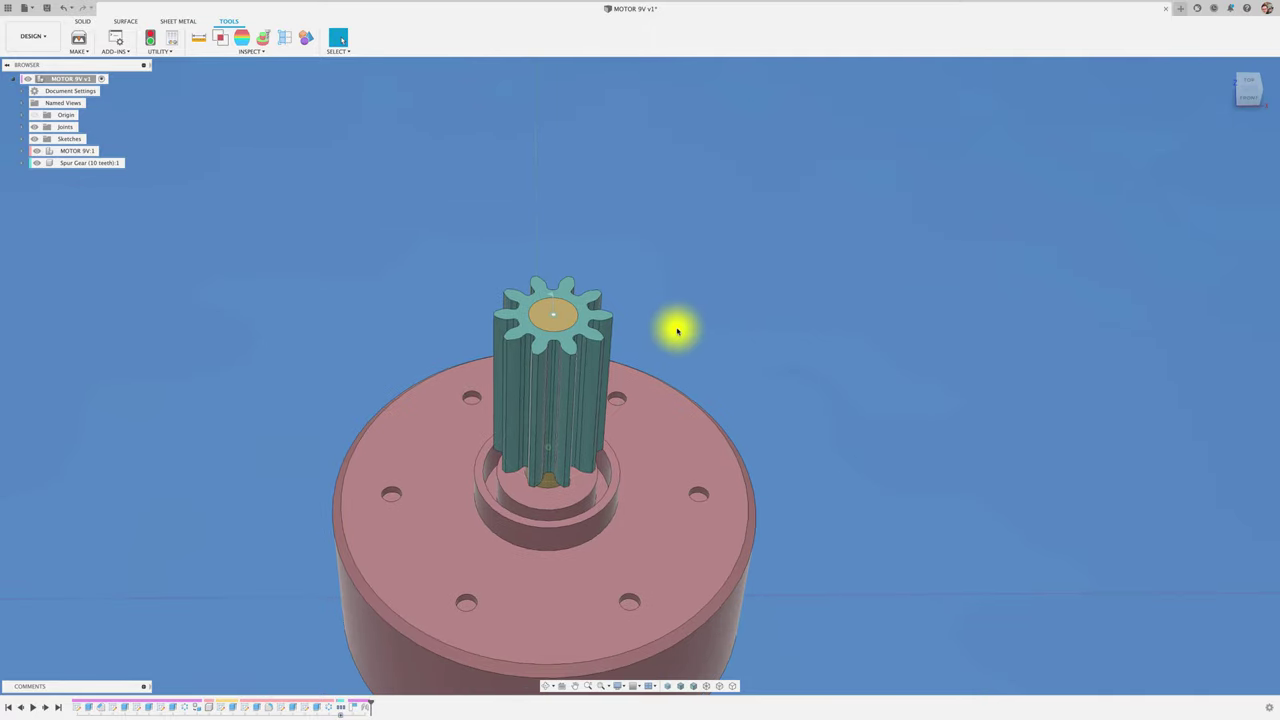
scroll(677, 331, "up", 3)
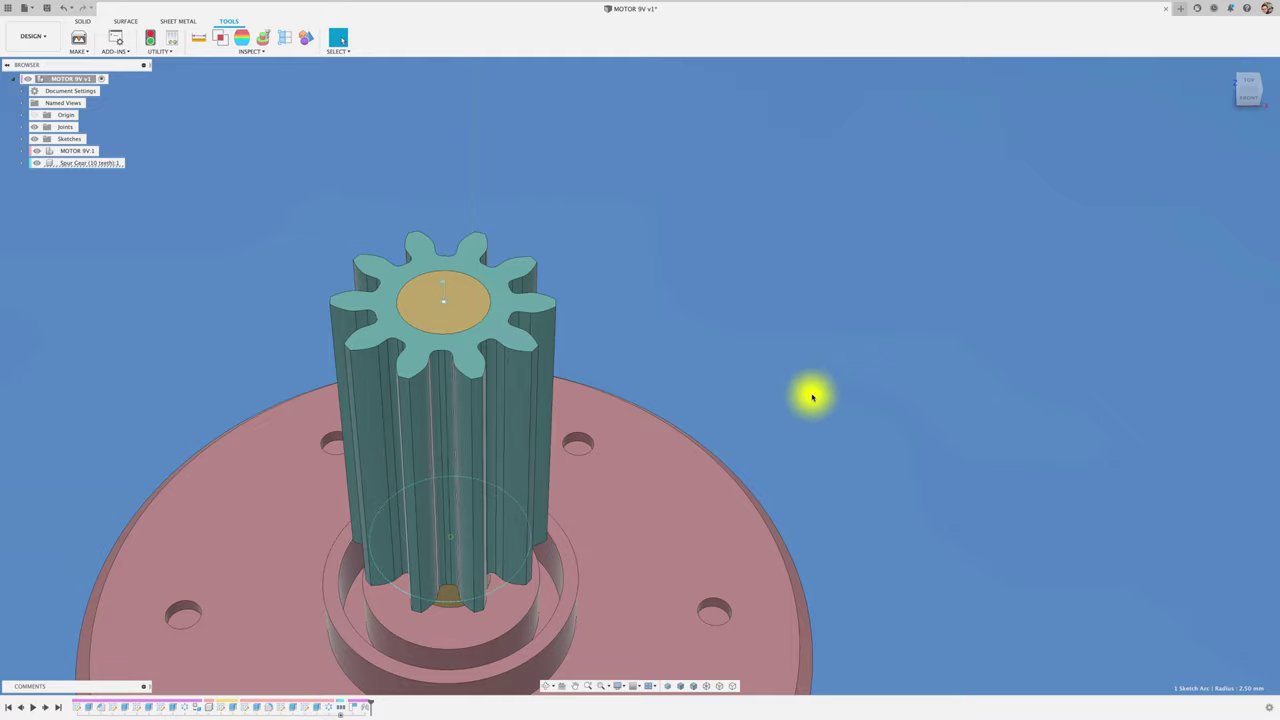
scroll(813, 390, "down", 3)
scroll(815, 386, "down", 2)
scroll(815, 386, "down", 2)
scroll(815, 386, "right", 3, "shift")
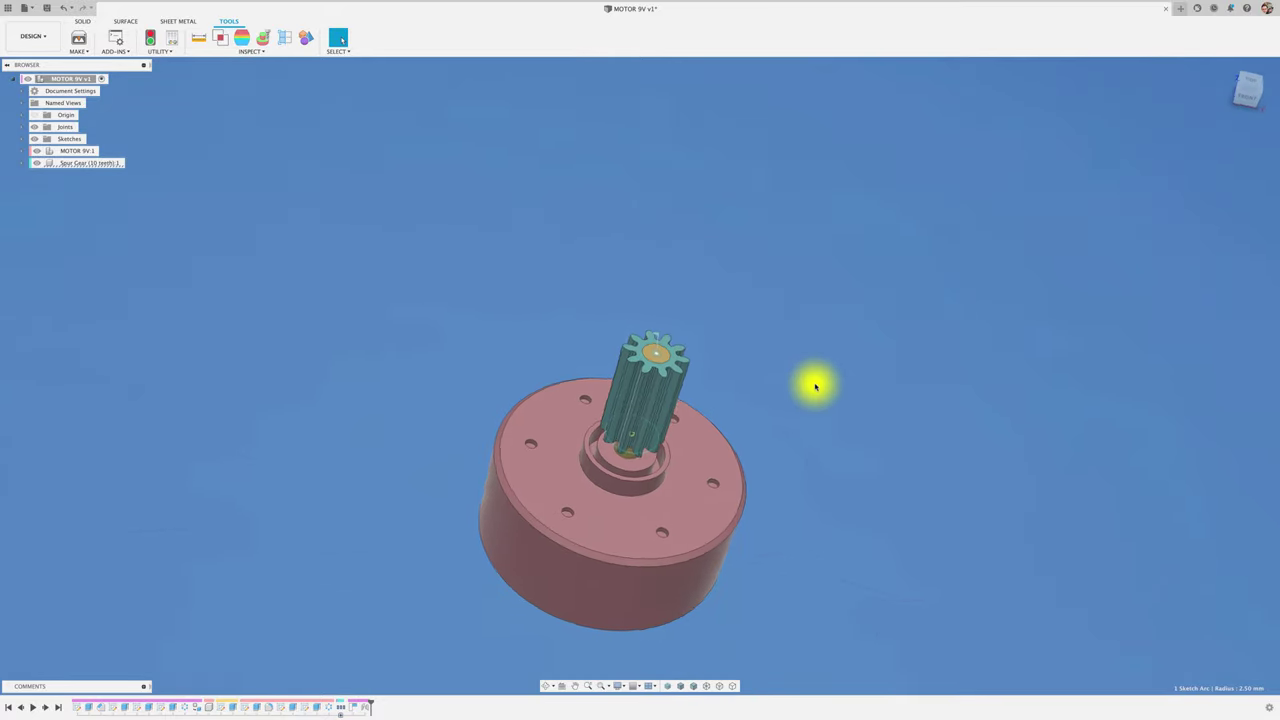
scroll(815, 386, "right", 2, "shift")
scroll(815, 386, "right", 2, "shift")
scroll(815, 386, "right", 2, "shift")
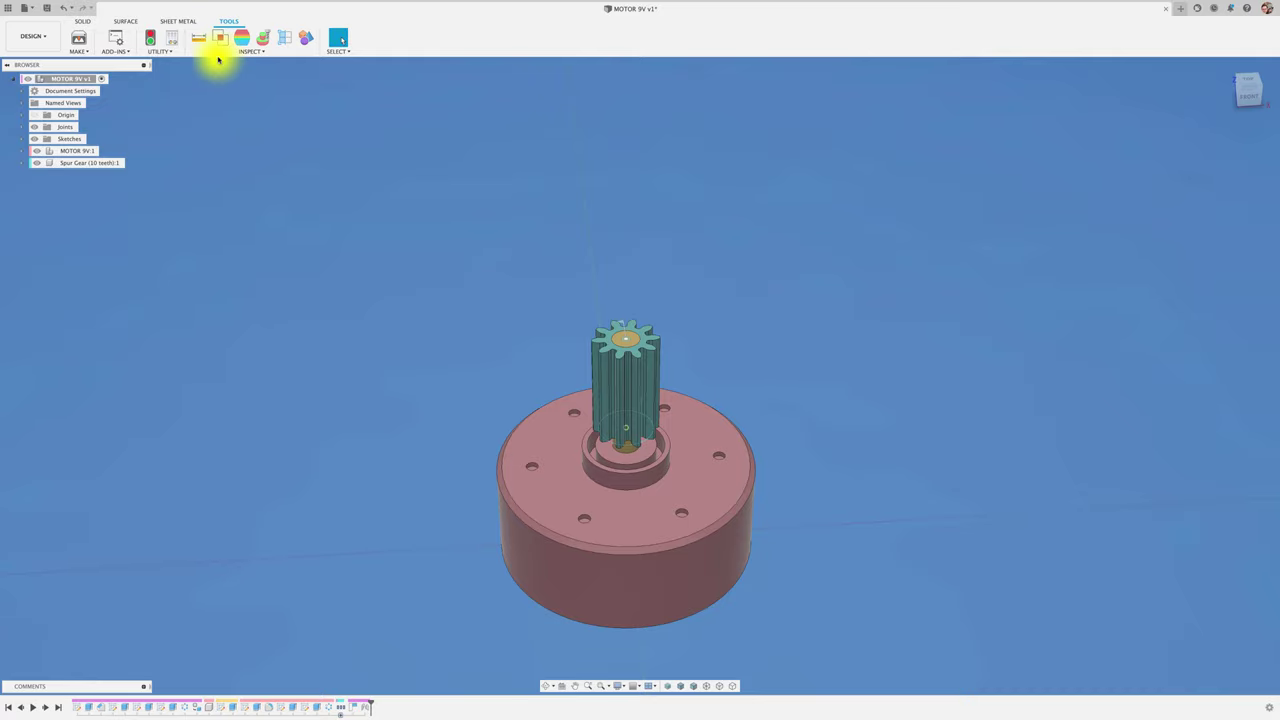
Run the SpurGear script for a 17-tooth, module 0.5 gear with 3 mm hole and thickness.
left_click(115, 38)
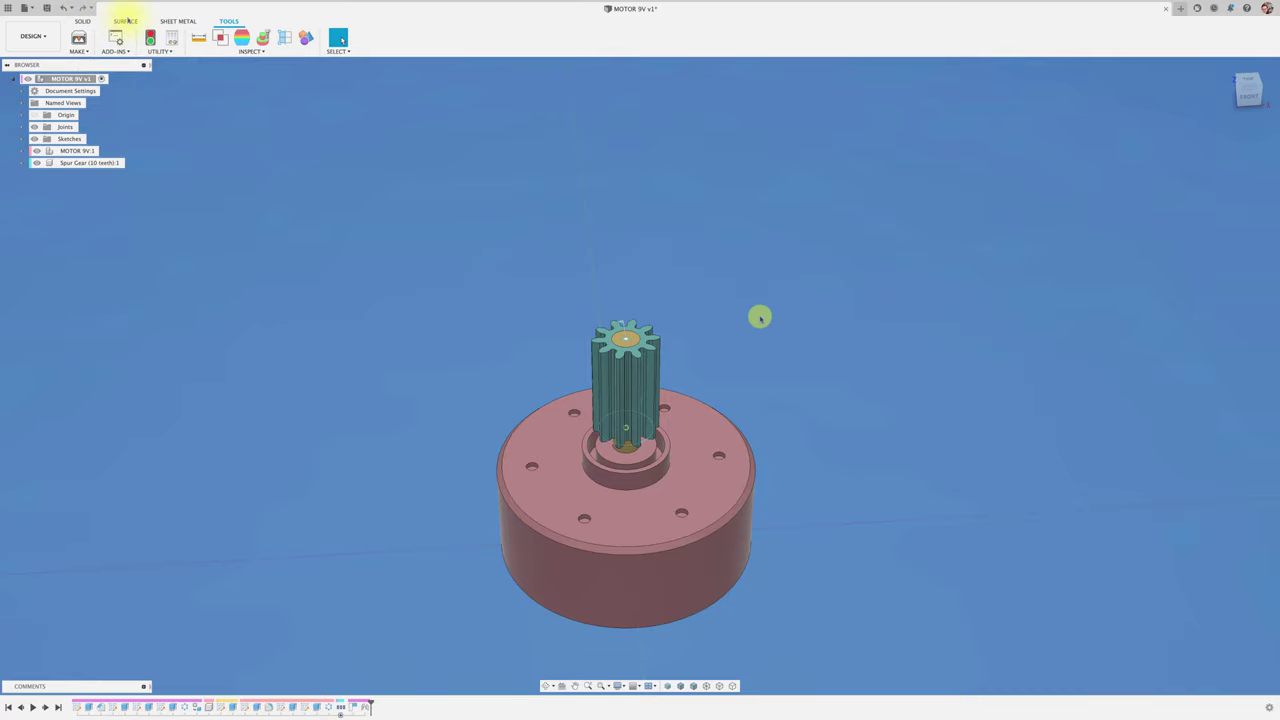
left_click(598, 374)
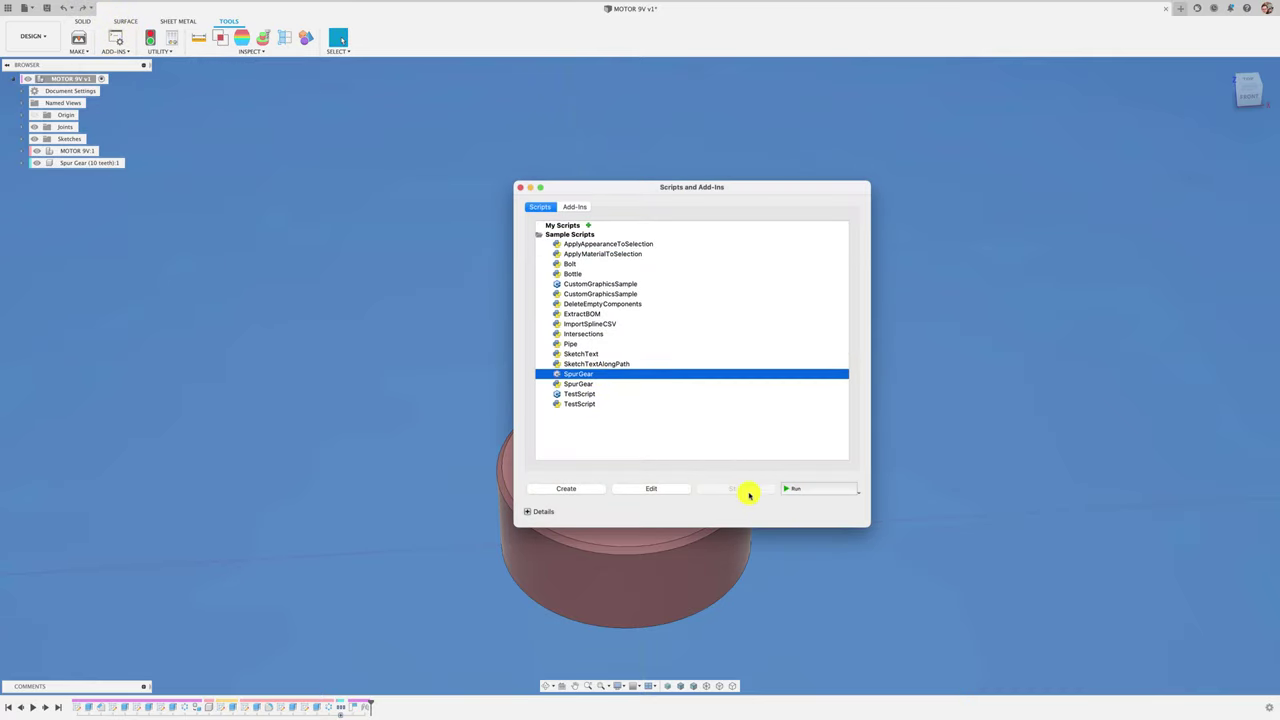
left_click(808, 489)
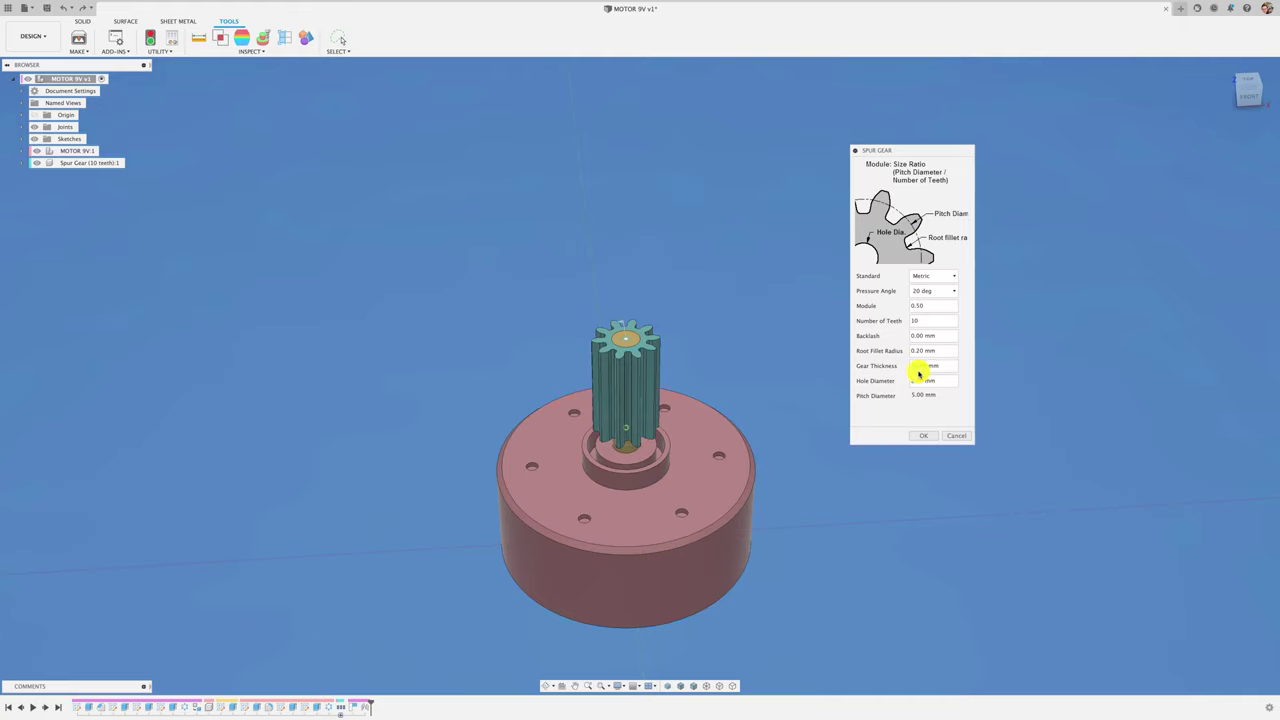
left_click_drag(931, 364, 887, 366)
left_click_drag(933, 384, 884, 383)
left_click_drag(930, 320, 899, 321)
left_click(926, 437)
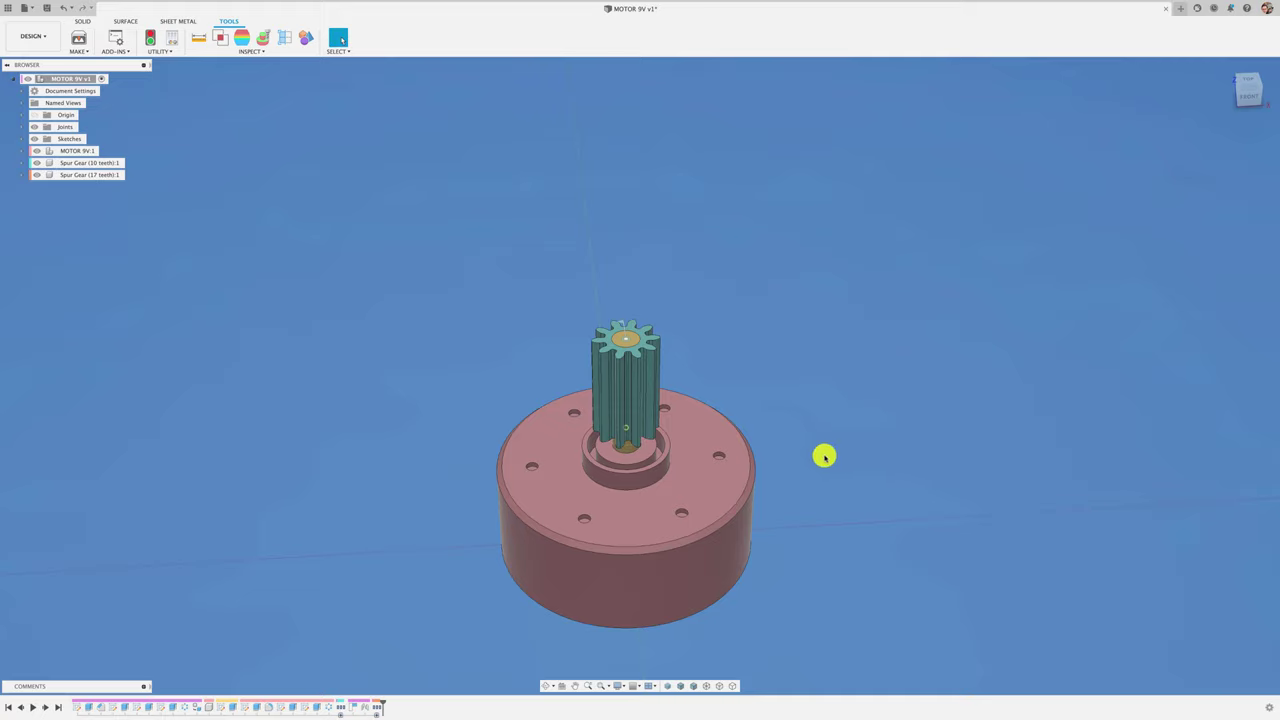
Move the 17-tooth gear up to the pinion's top and 7.71 mm along X to mesh.
left_click(80, 175)
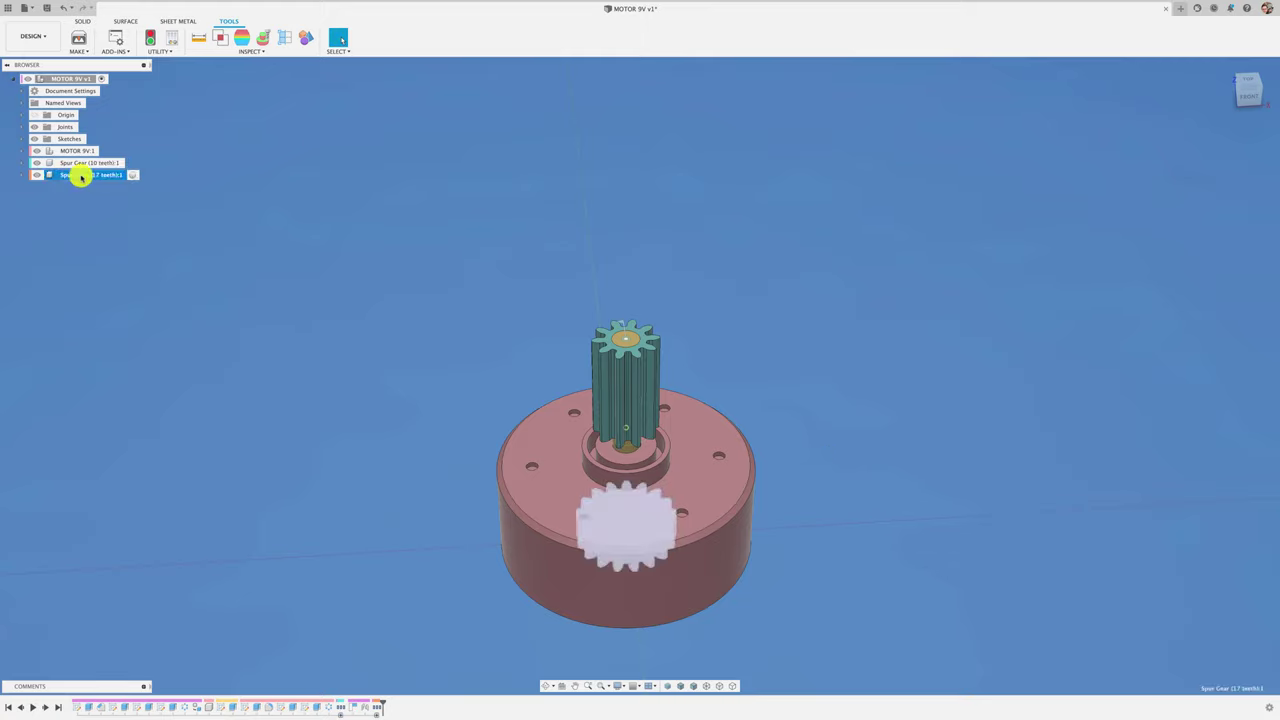
key("m")
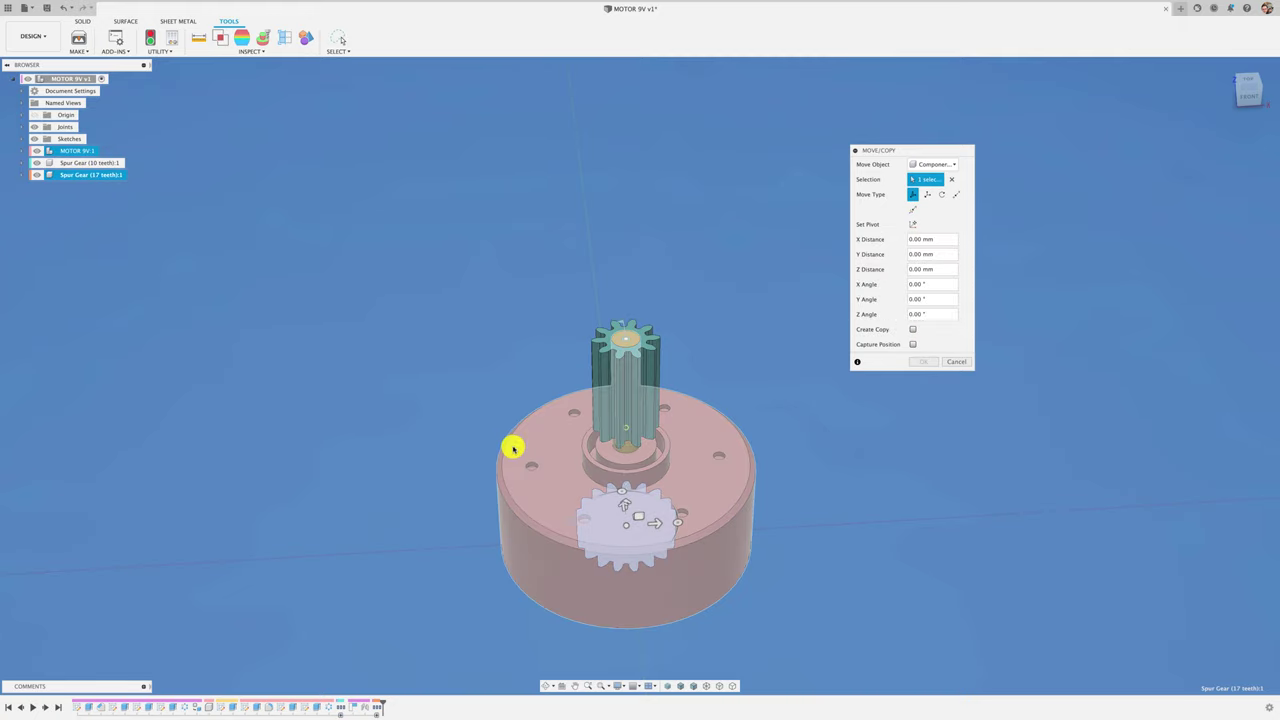
mouse_move(627, 508)
left_mouse_down()
mouse_move(634, 294)
mouse_move(748, 318)
left_mouse_up()
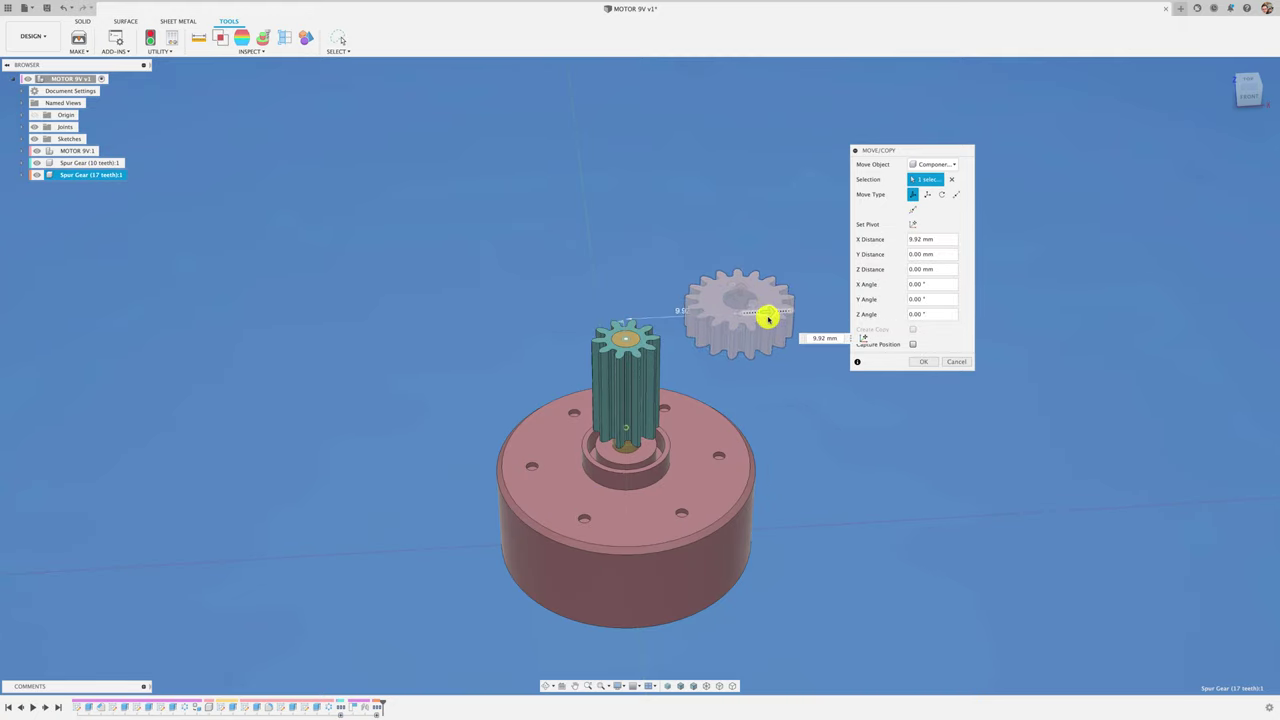
left_click(1249, 84)
middle_click_drag(771, 451, 749, 363)
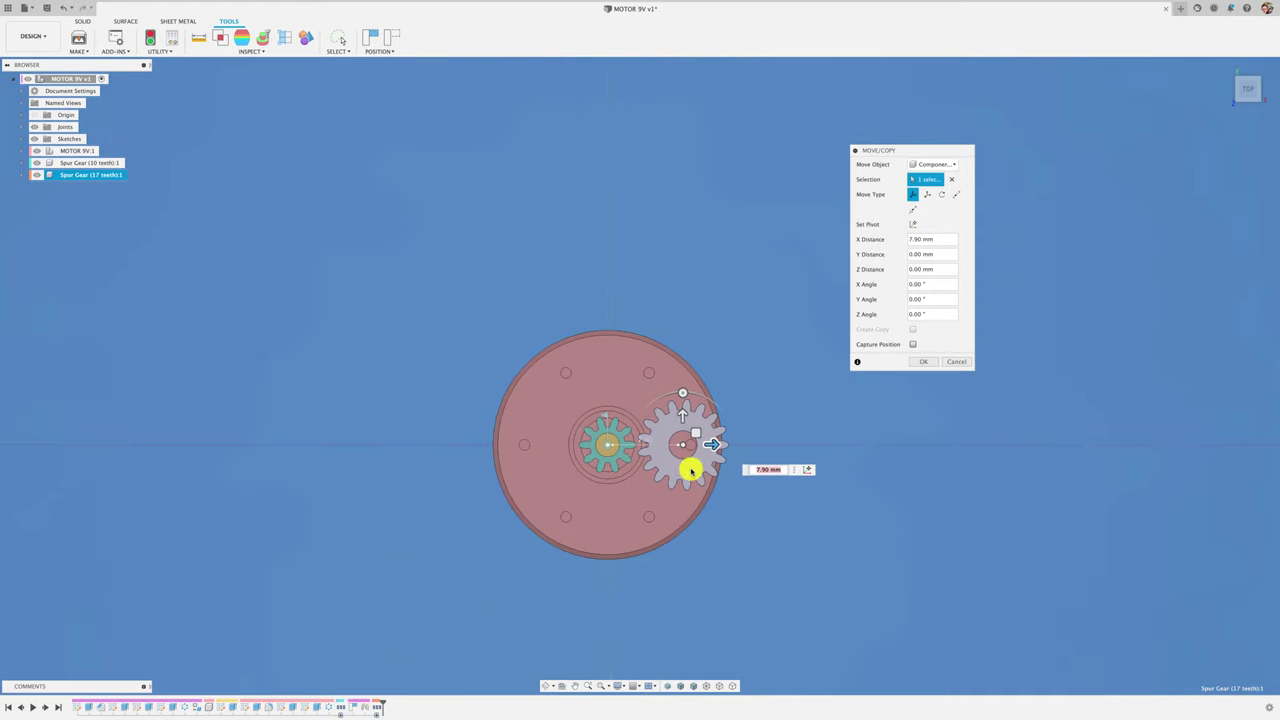
scroll(689, 466, "up", 1)
scroll(700, 450, "up", 3)
left_click_drag(686, 431, 677, 431)
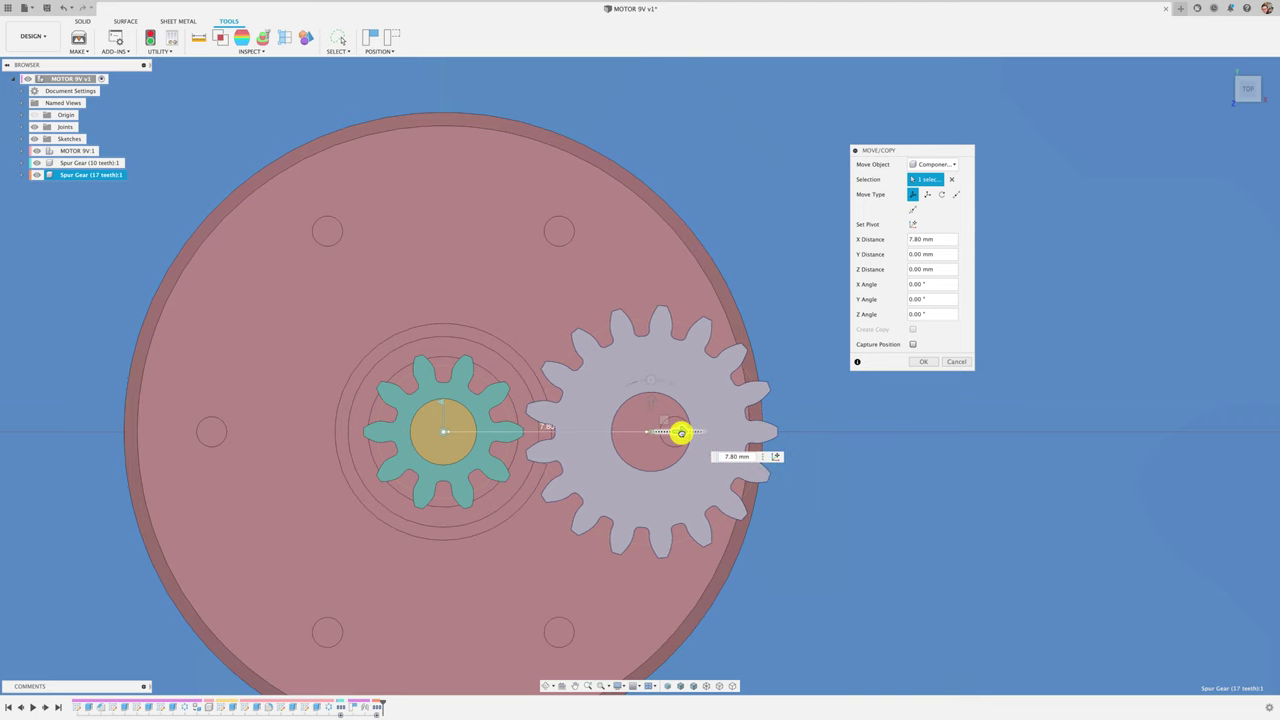
scroll(522, 451, "up", 2)
scroll(522, 451, "up", 2)
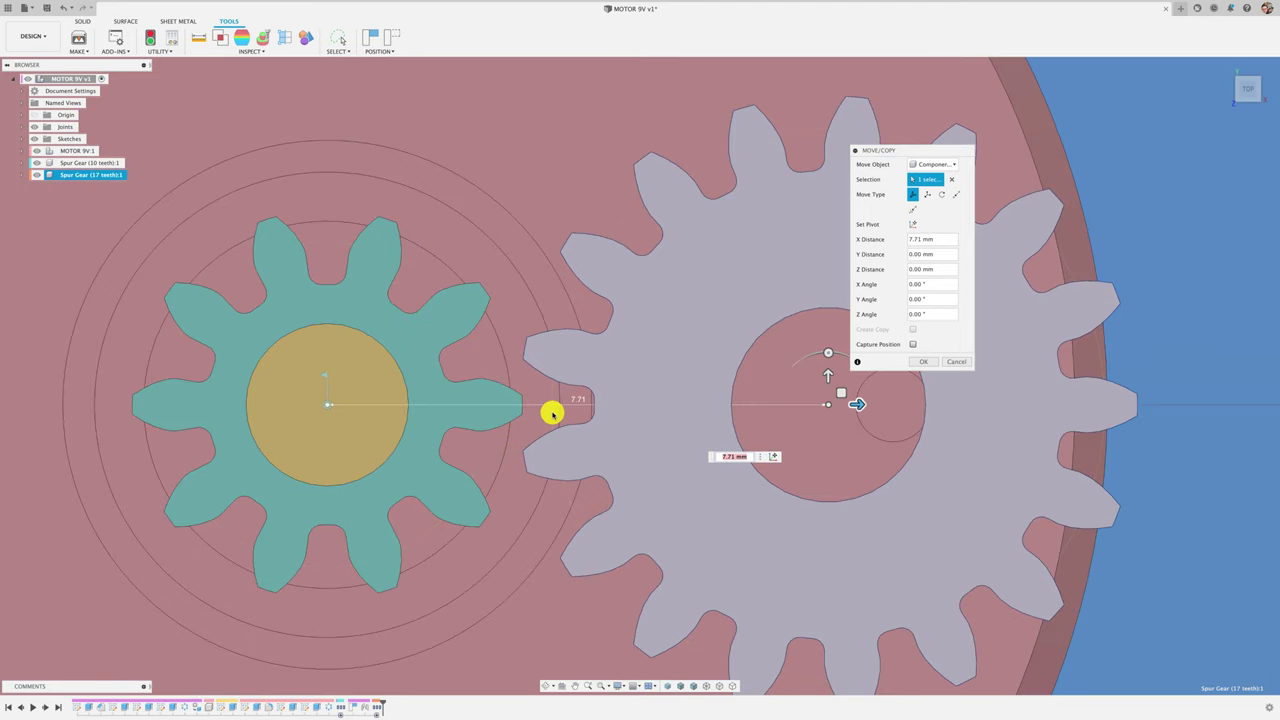
Confirm the 17-tooth gear's position and check both gears' pitch circle radii.
left_click(922, 361)
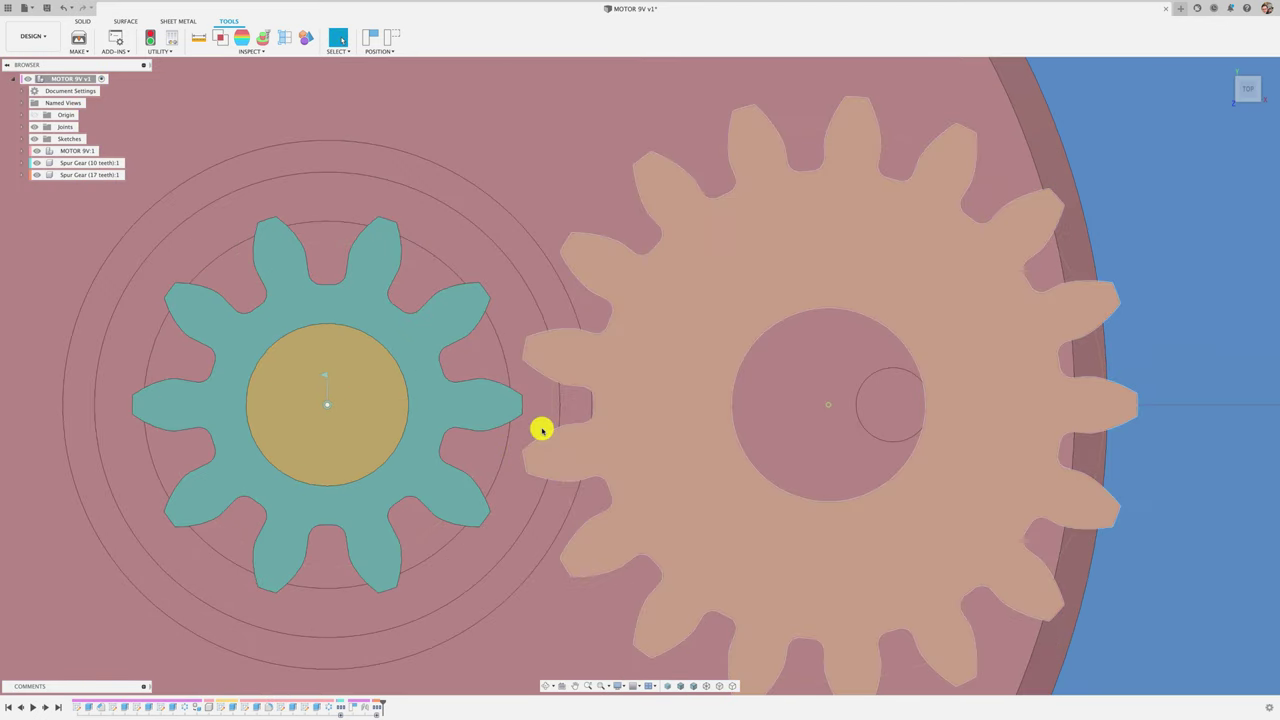
left_click(551, 420)
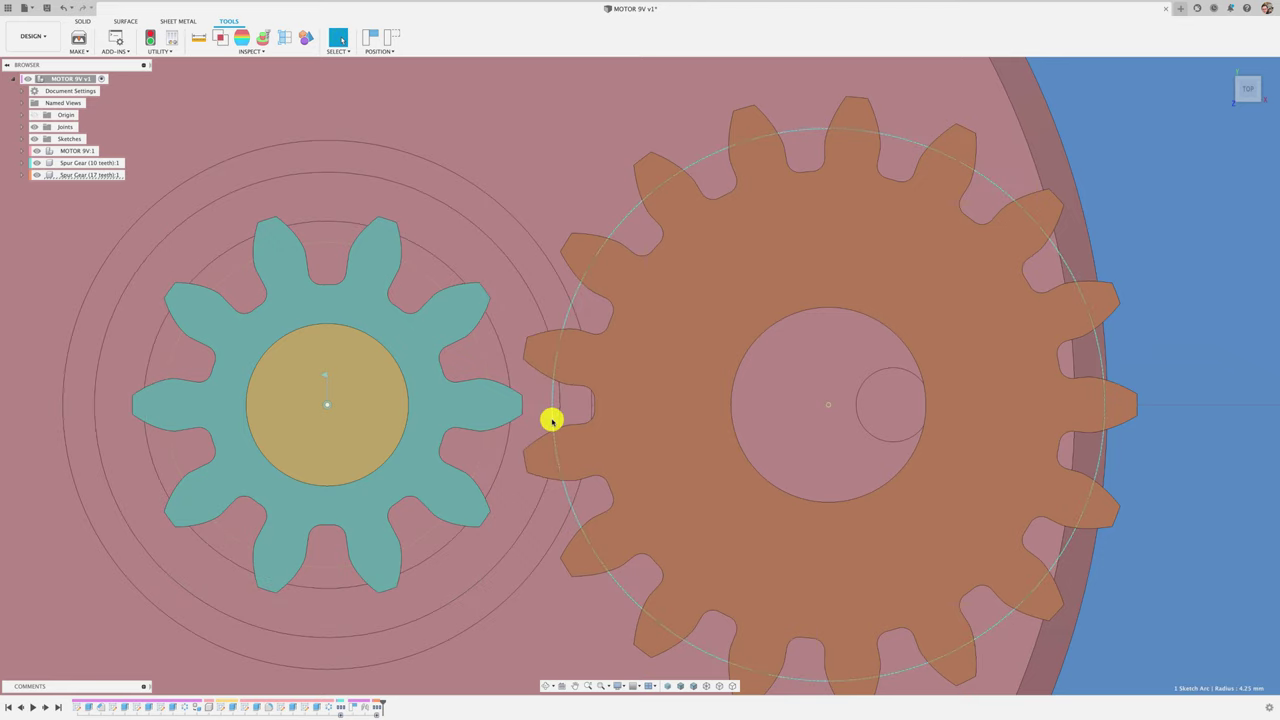
left_click(485, 440)
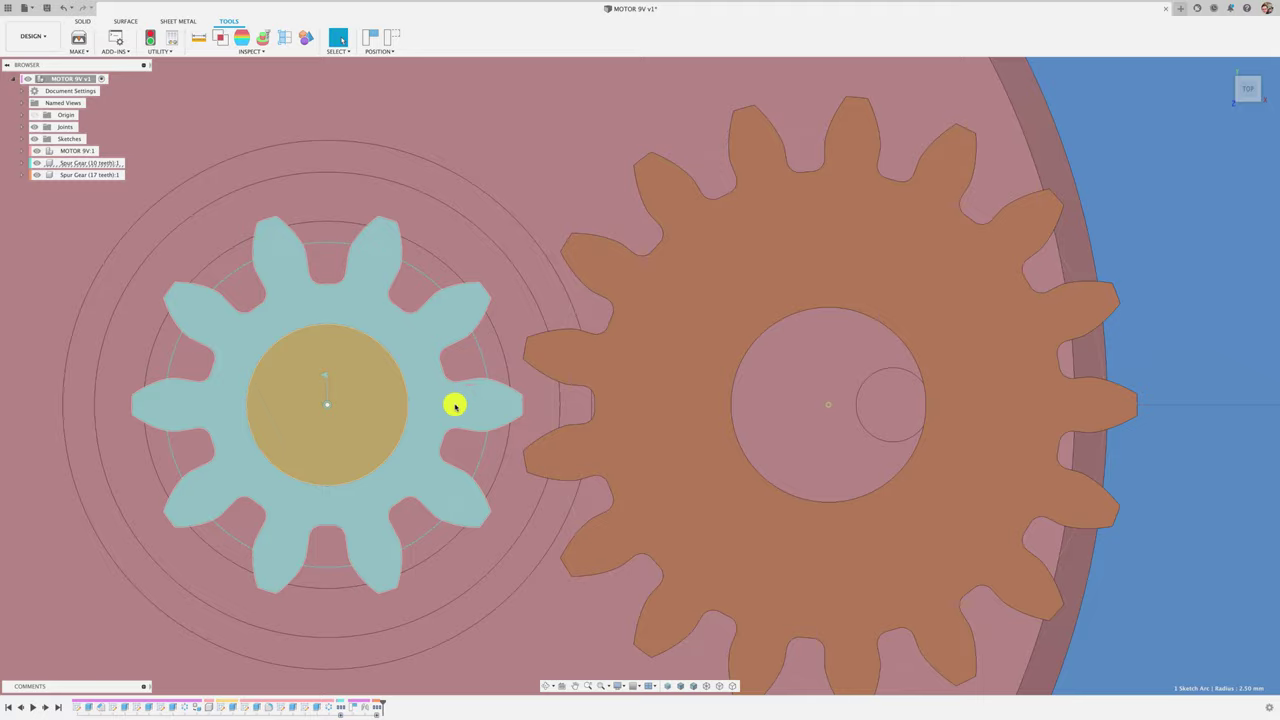
Return to a top view of the meshed gears and switch back to the Solid tools.
scroll(565, 447, "up", 10)
key("F6")
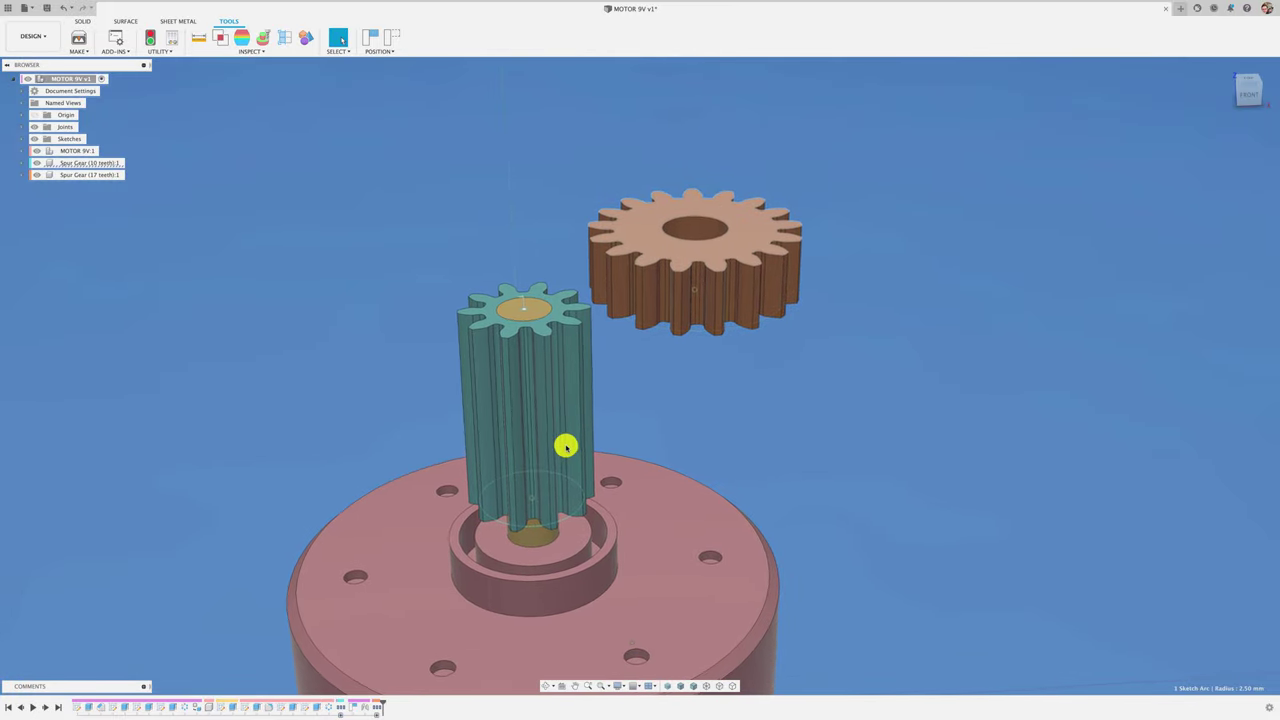
mouse_move(566, 446)
middle_mouse_down("shift")
mouse_move(640, 483)
mouse_move(680, 446)
mouse_move(960, 462)
middle_mouse_up("shift")
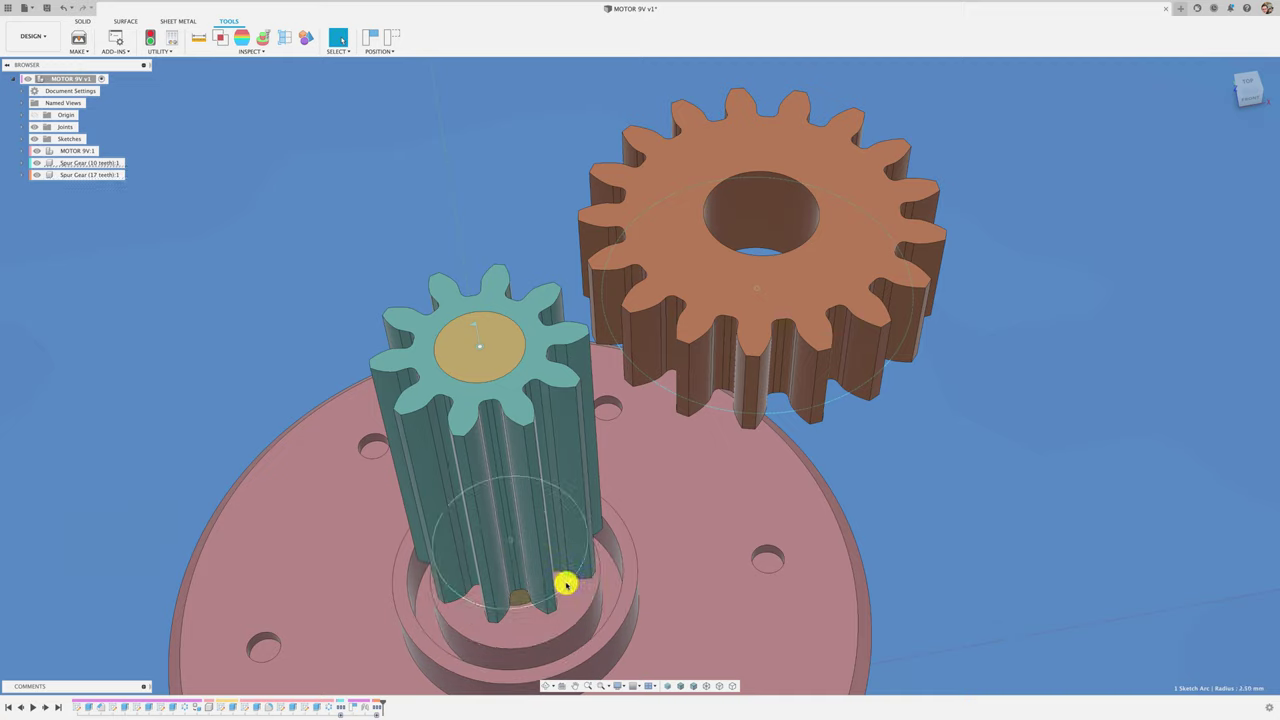
left_click(1248, 88)
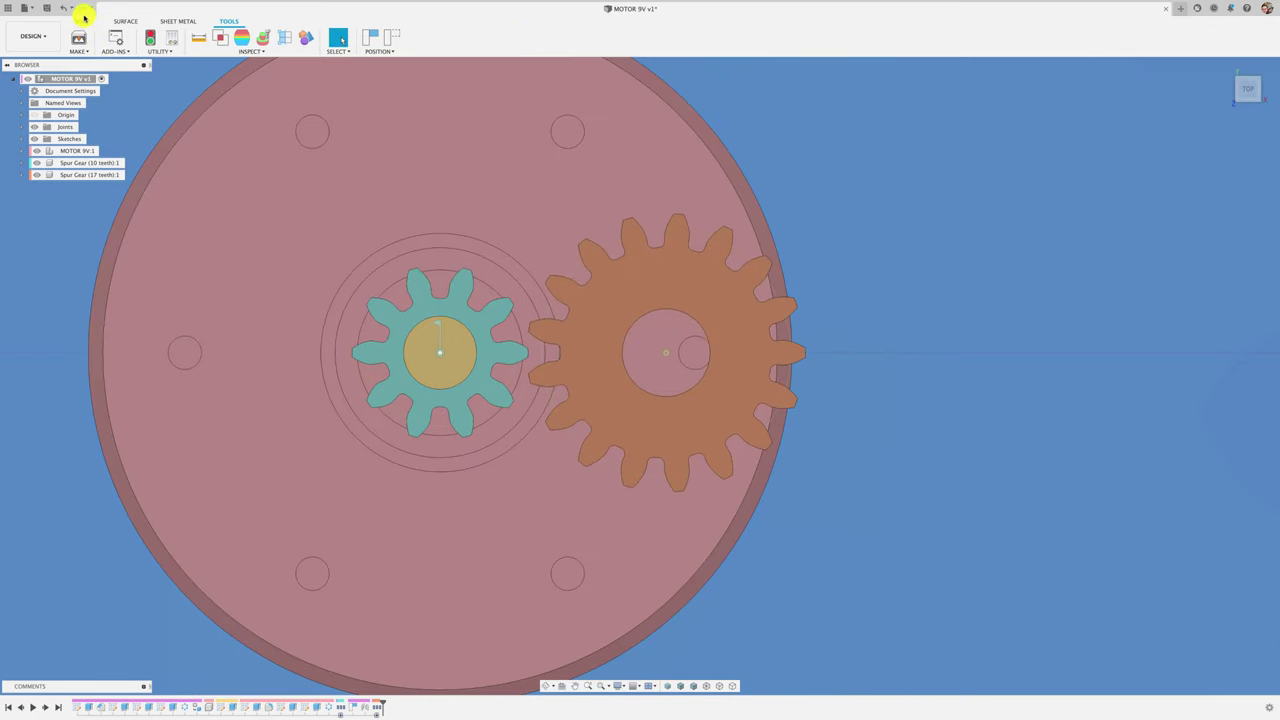
left_click(84, 21)
Start a new sketch on the pinion's central face, continuing past the moved-components prompt.
left_click(76, 37)
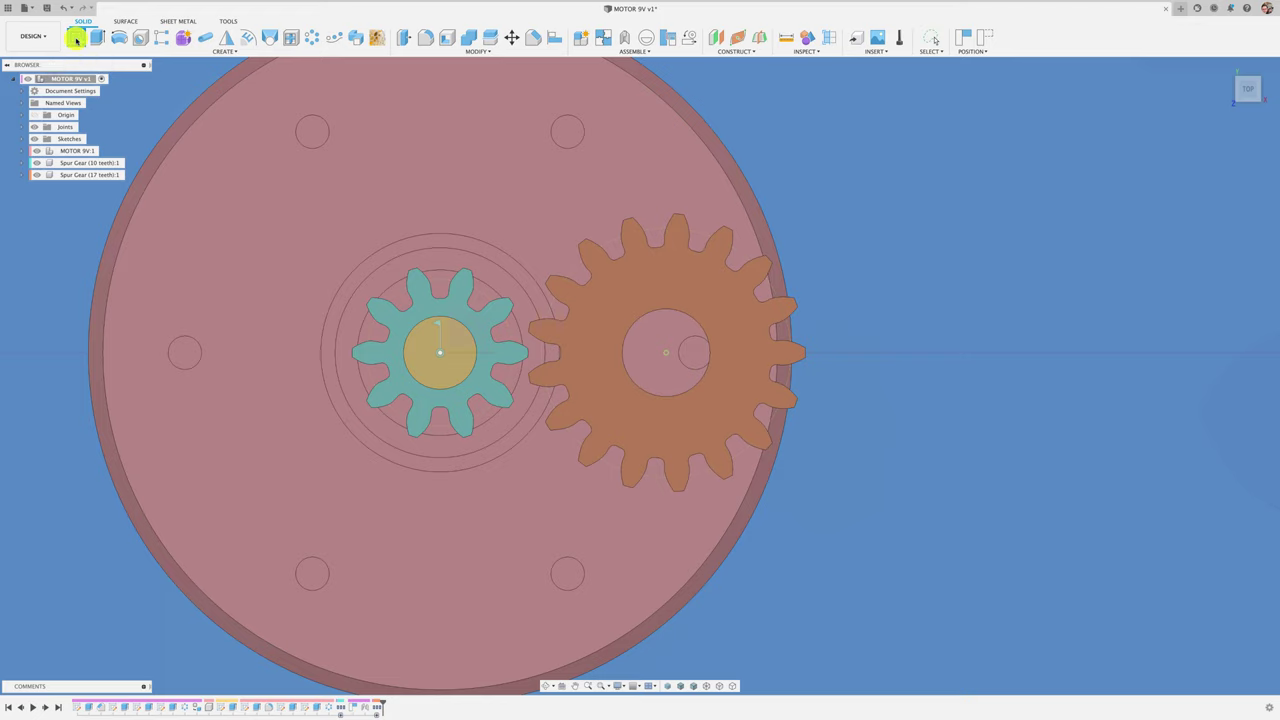
left_click(444, 370)
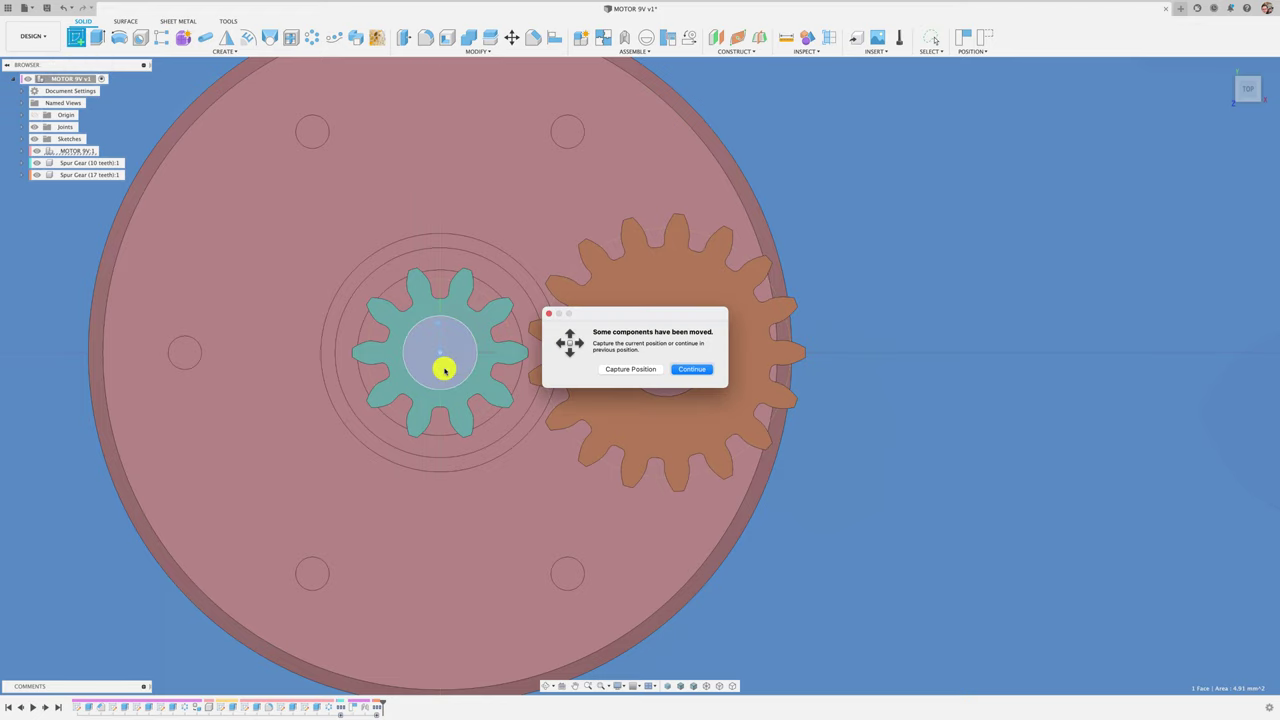
left_click(633, 369)
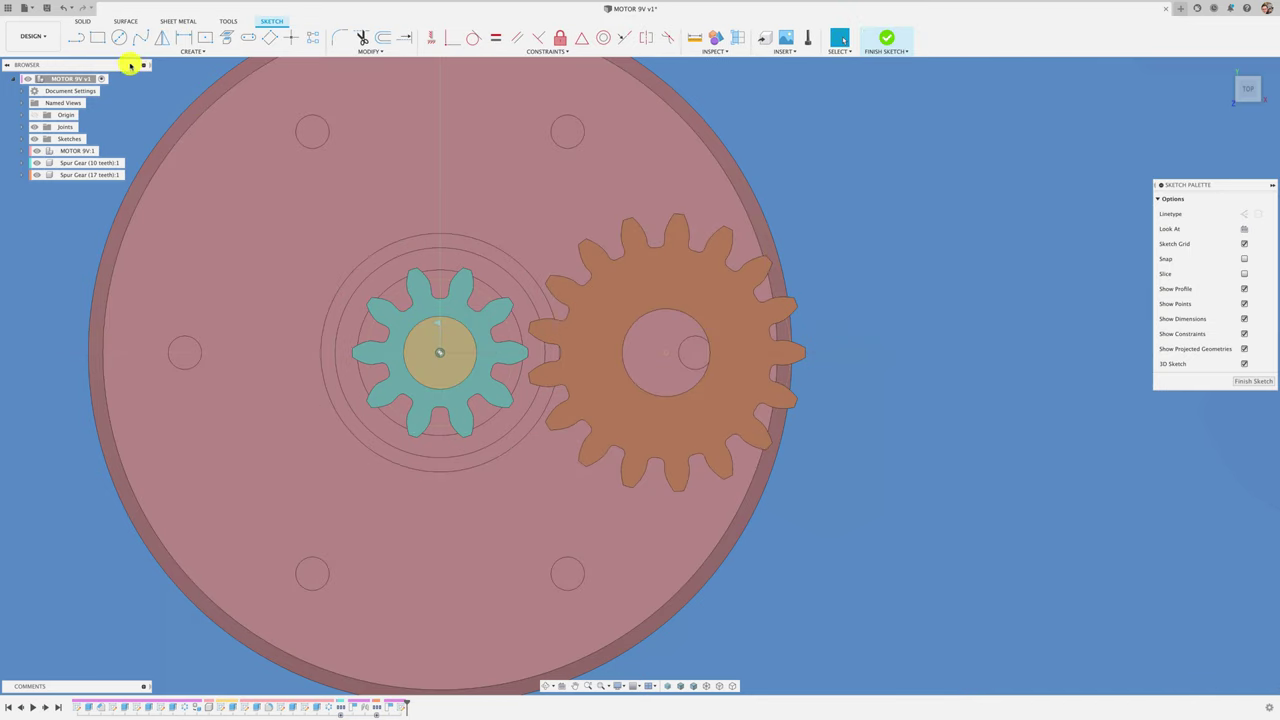
Draw a construction line from the pinion's centre out past the 17-tooth gear.
left_click(76, 37)
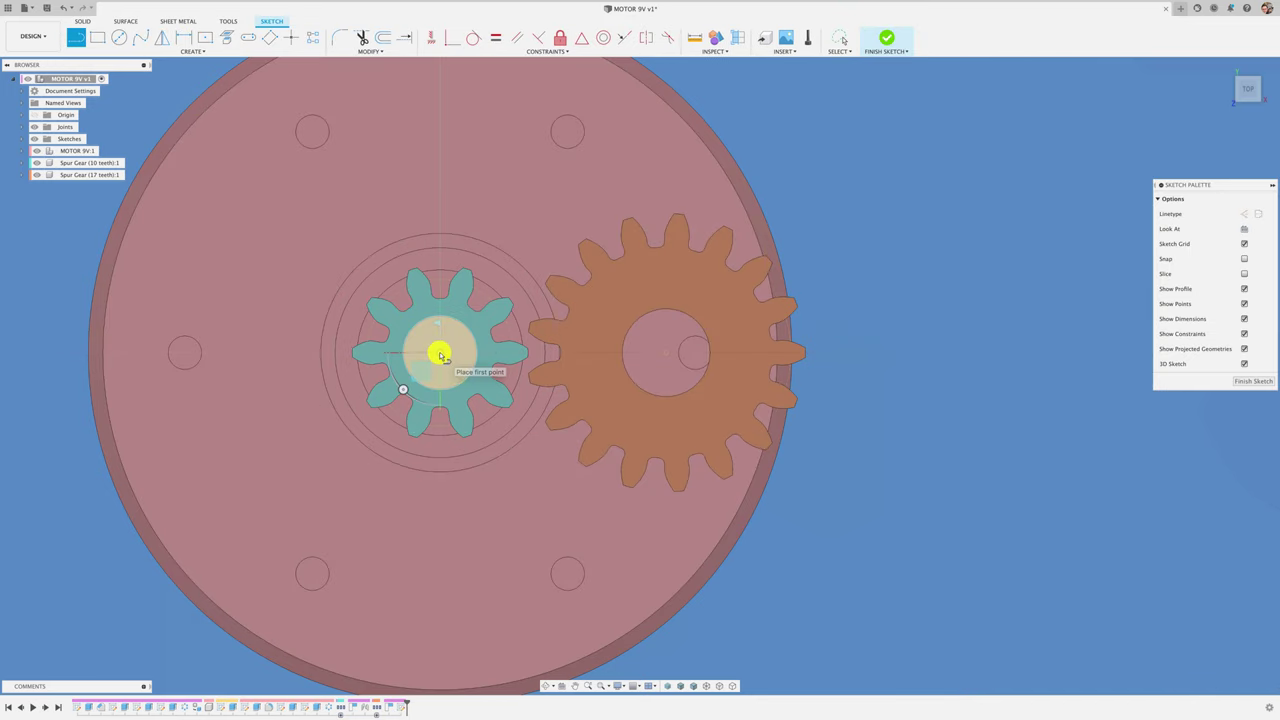
left_click(440, 353)
left_click(957, 354)
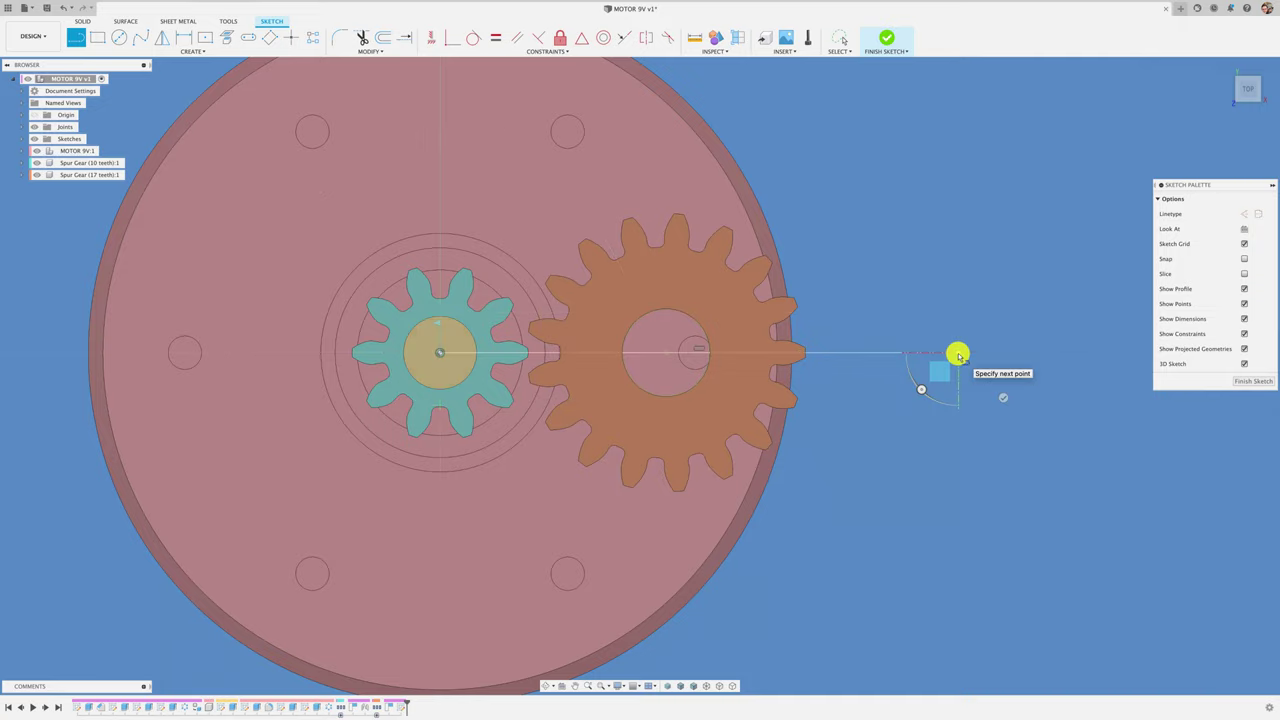
key("Escape")
left_click(931, 354)
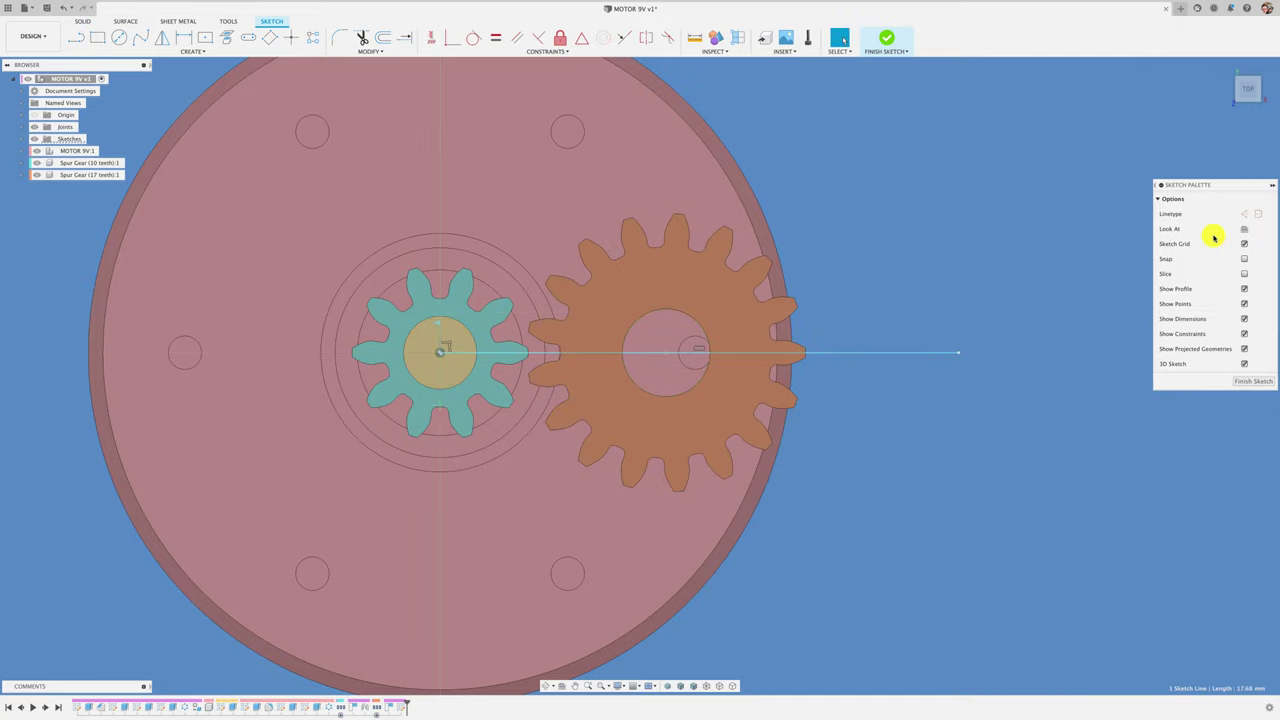
left_click(1243, 214)
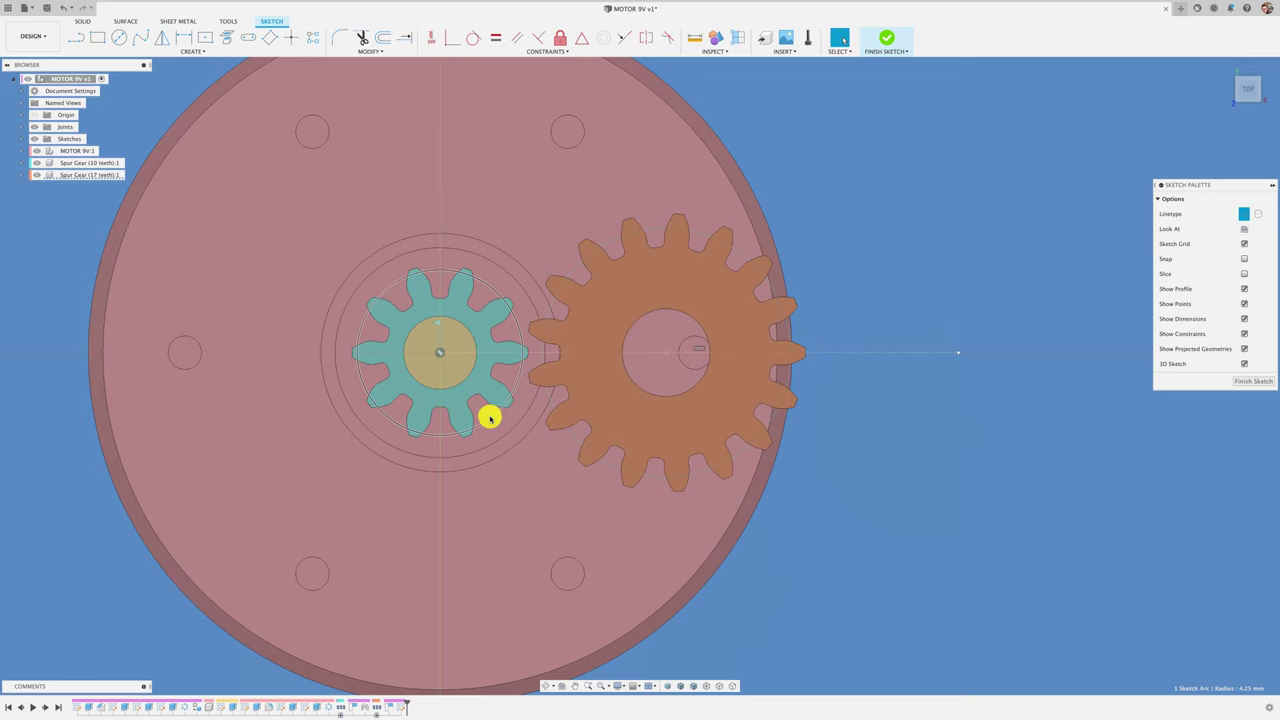
Dimension the construction line to 6.75 mm (4.25 + 2.5 pitch radii).
left_click(489, 418)
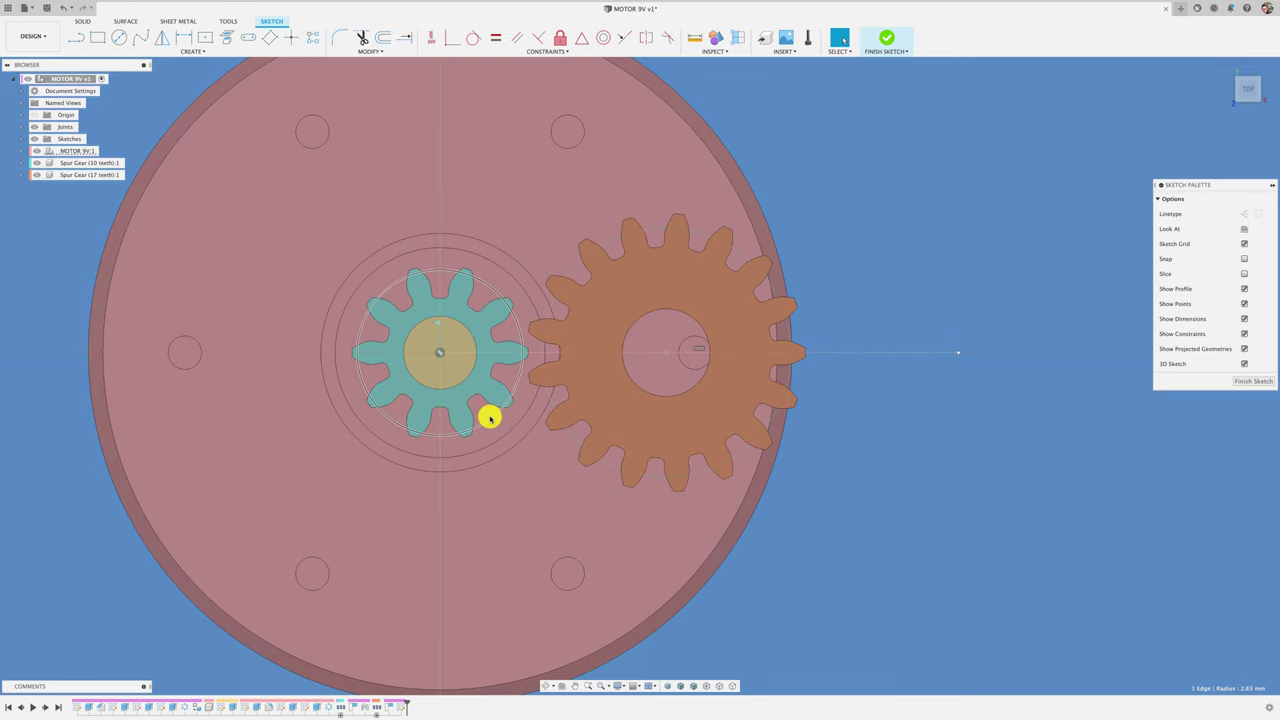
key("F6")
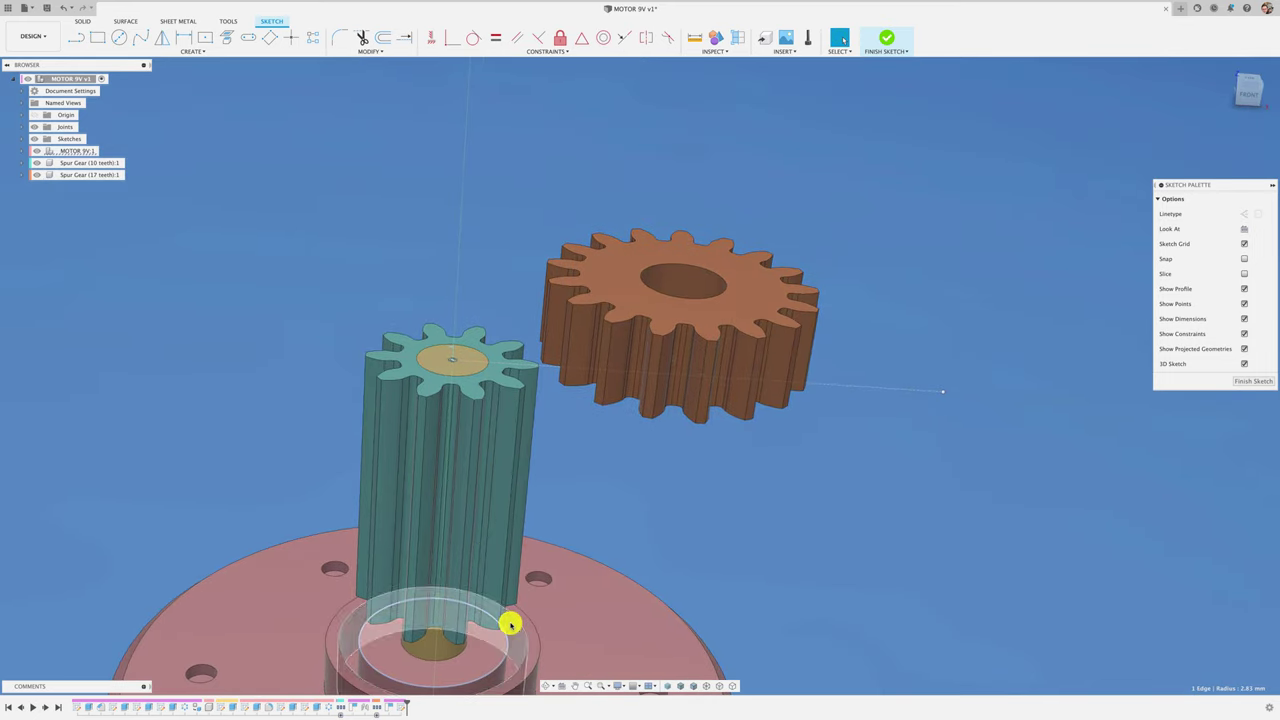
left_click(473, 634)
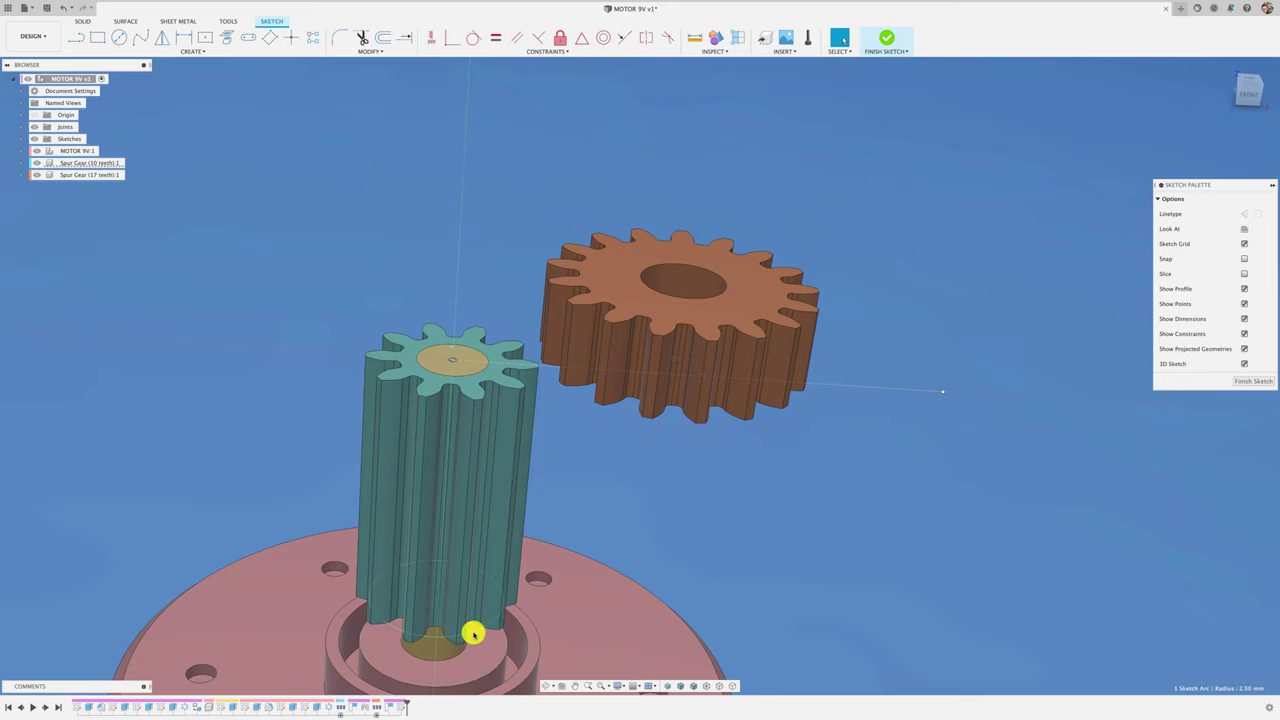
middle_click_drag(473, 634, 876, 525, "shift")
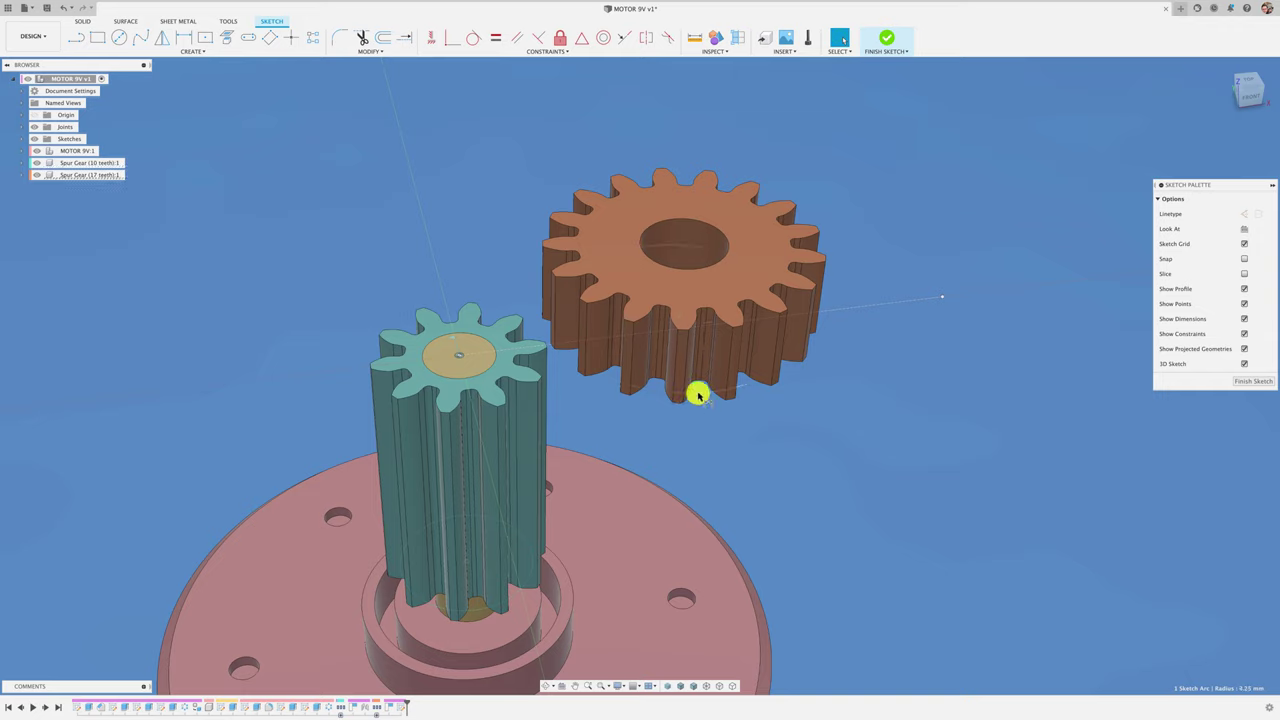
key("d")
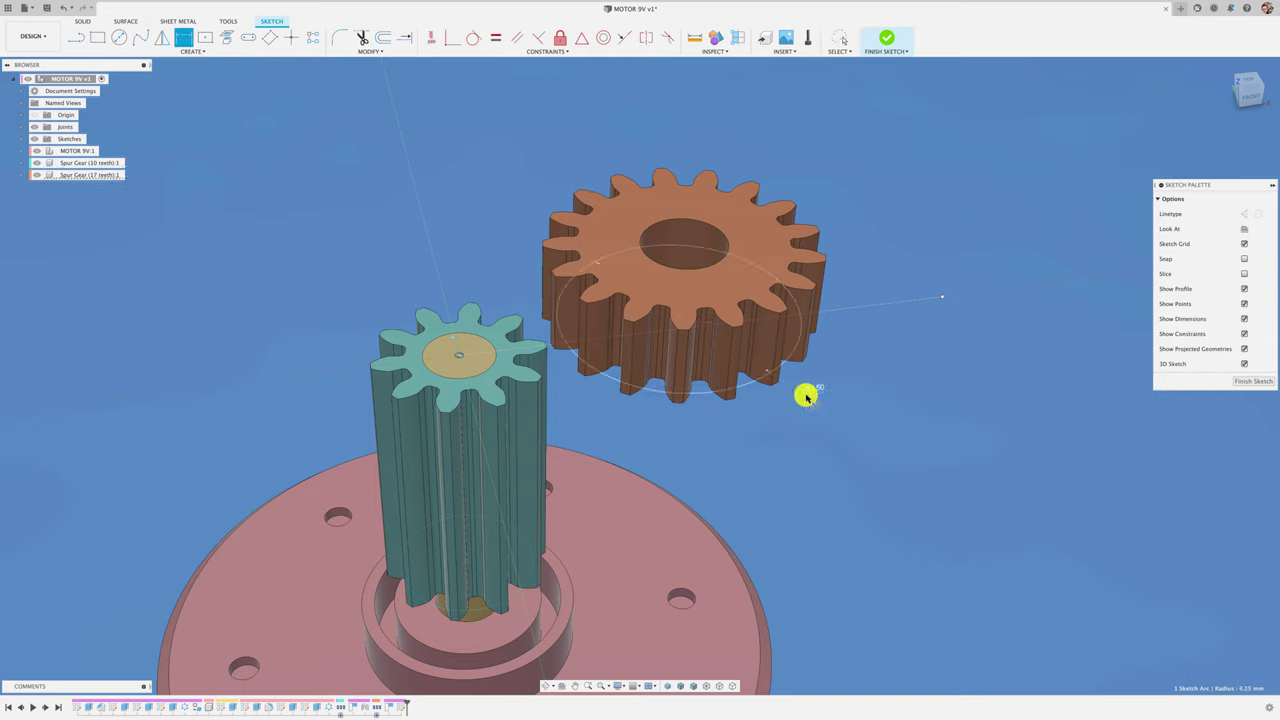
key("Escape")
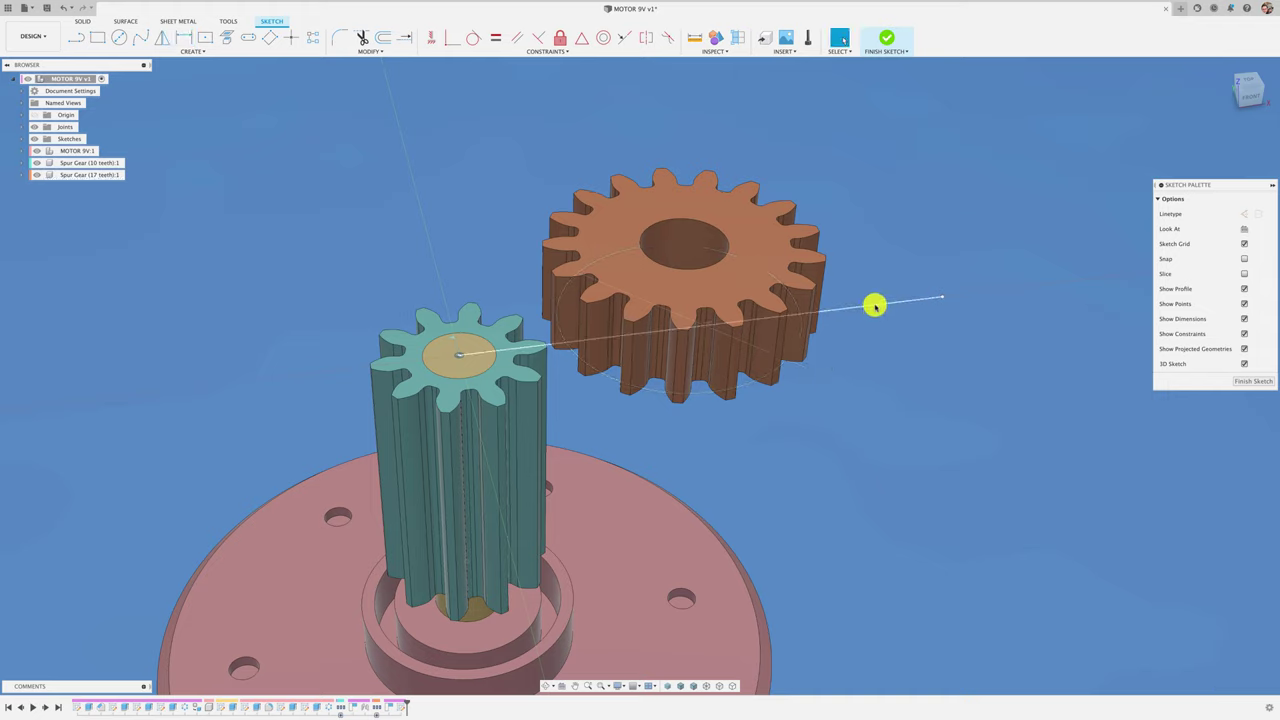
key("d")
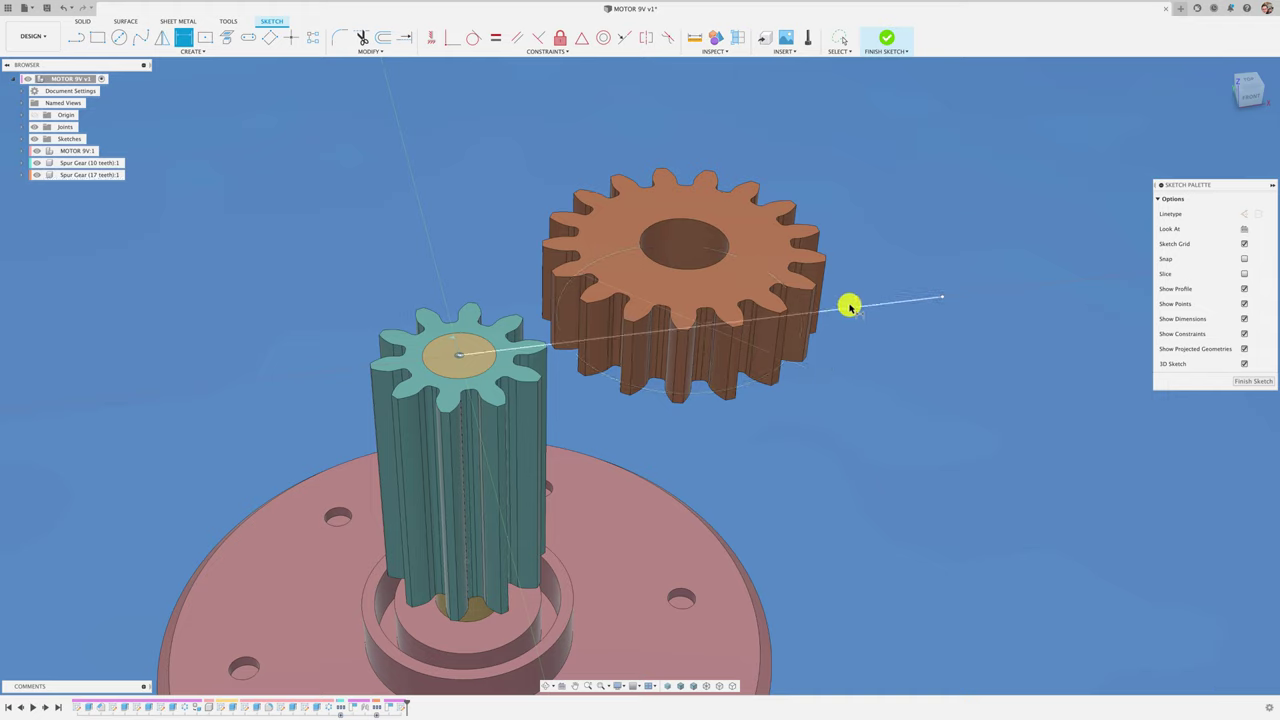
left_click(848, 311)
left_click(888, 385)
type("4.25+2.5")
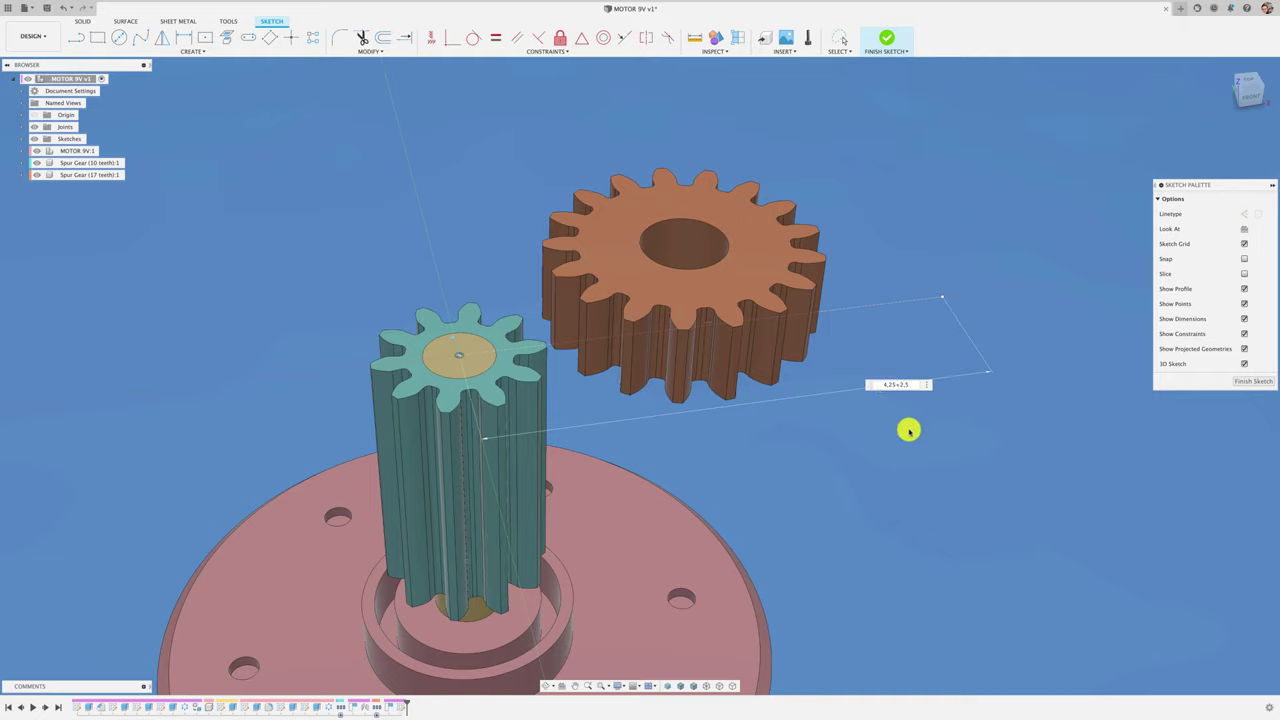
key("Return")
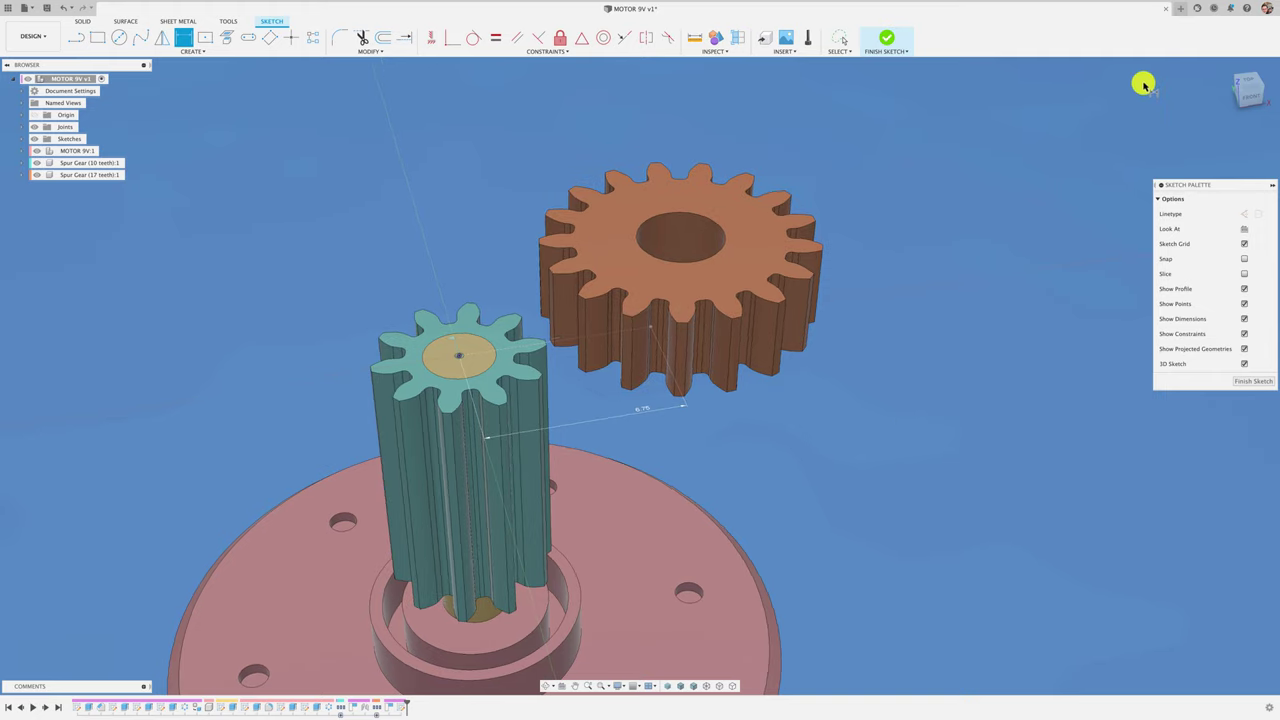
Finish the centre-distance sketch from the top view.
left_click(1250, 82)
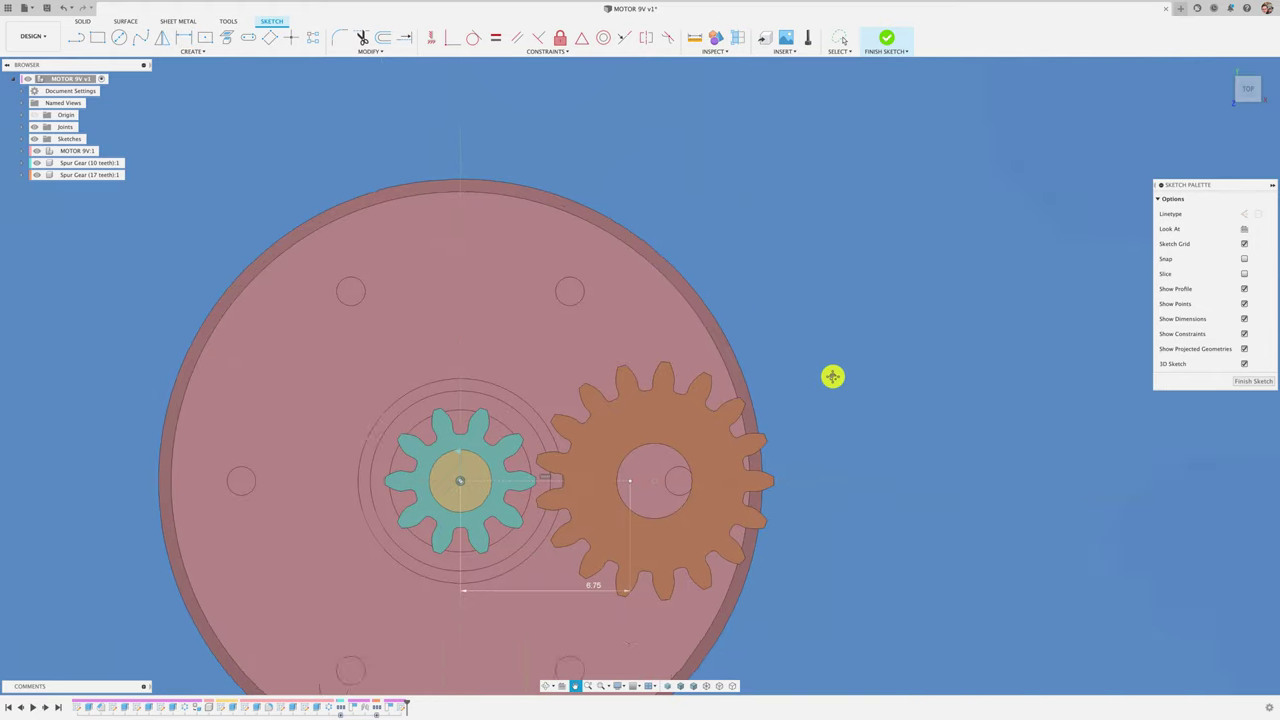
scroll(635, 505, "up", 2)
scroll(635, 502, "up", 3)
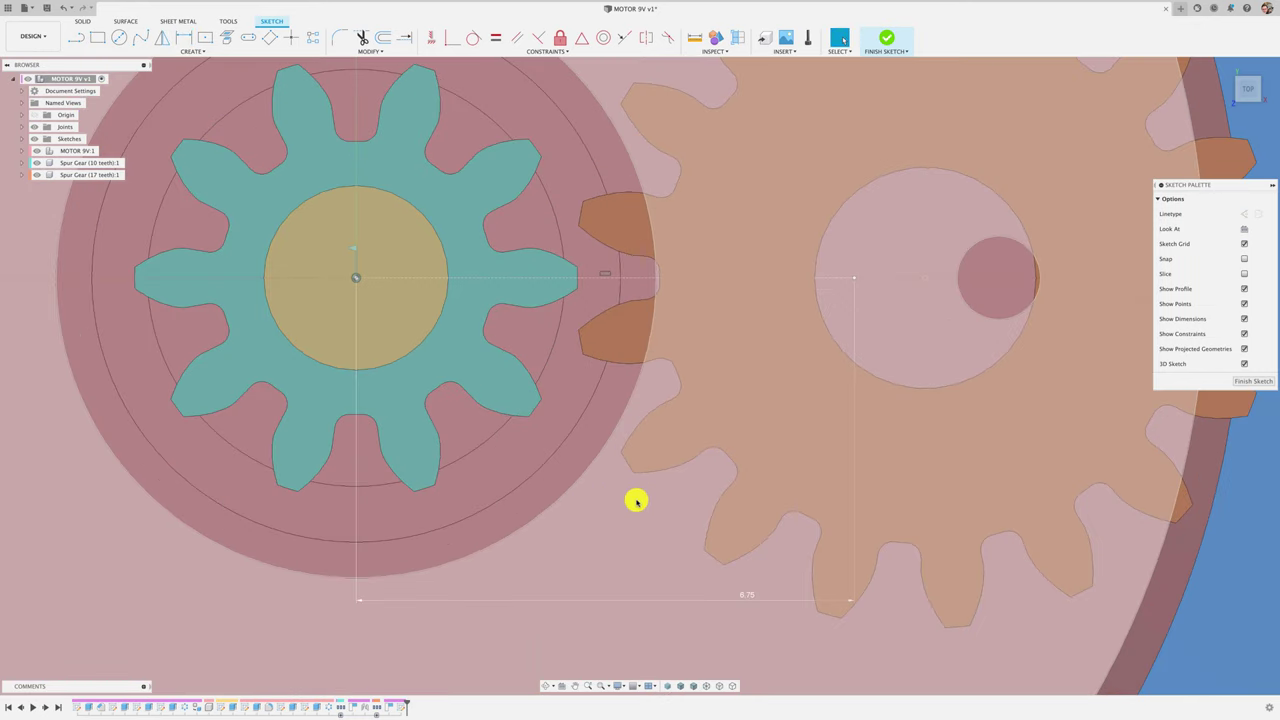
scroll(636, 499, "down", 2)
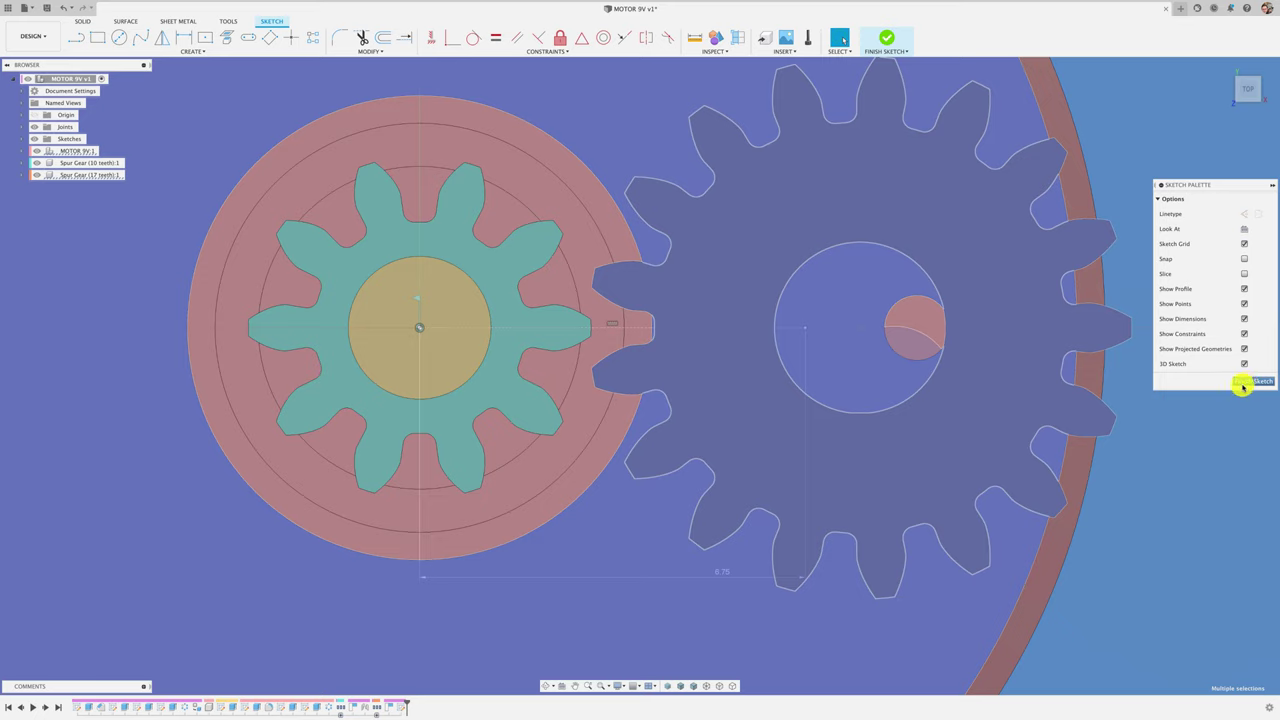
left_click(1248, 382)
Ground the MOTOR 9V component so the motor stays fixed.
left_click(920, 452)
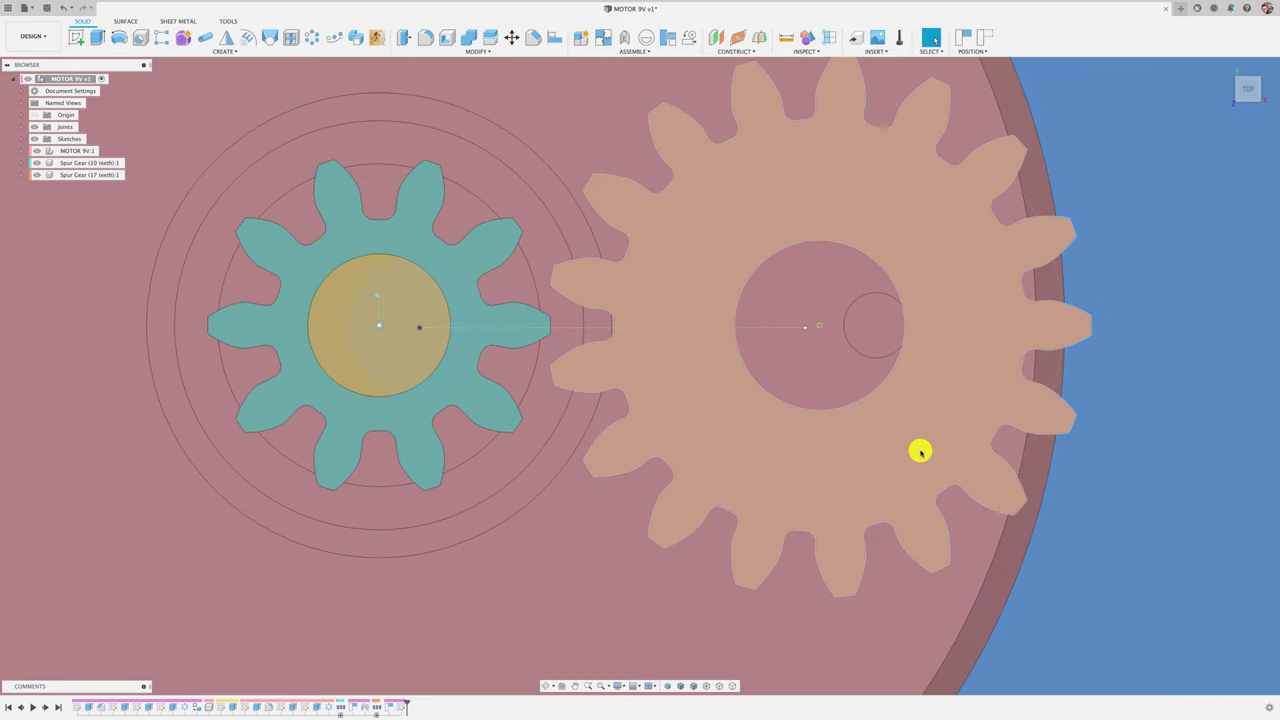
key("F6")
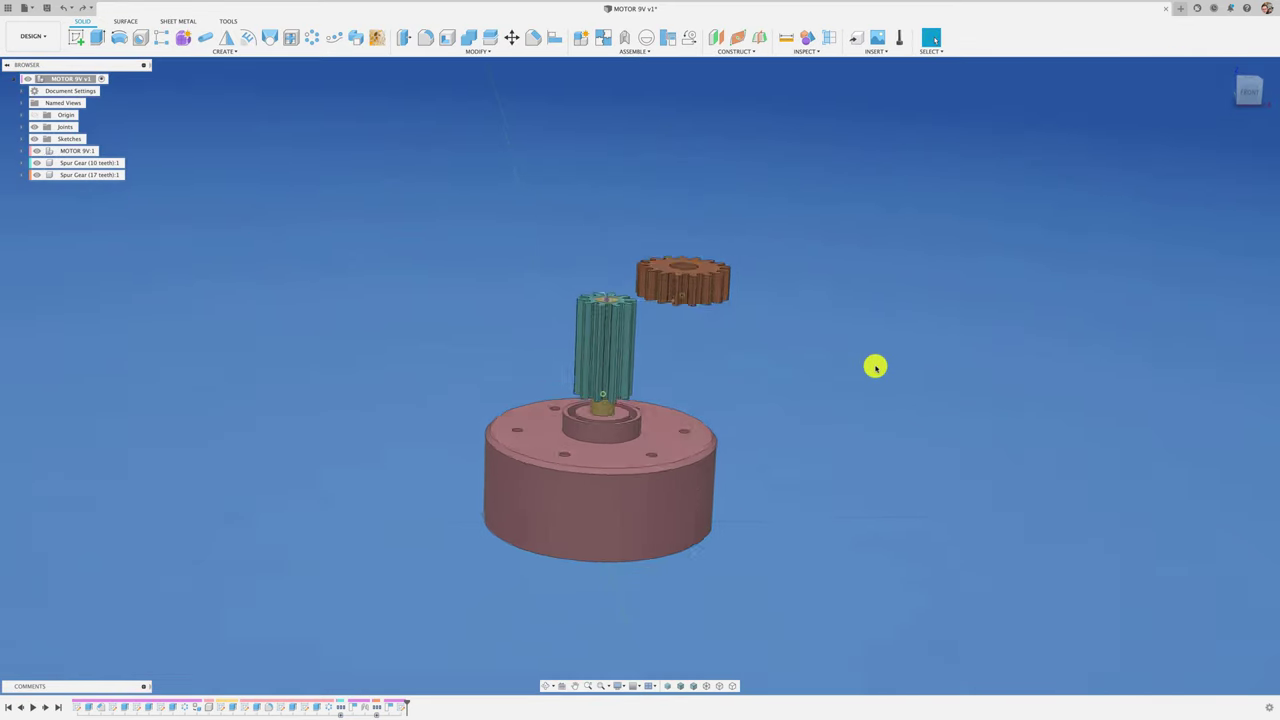
mouse_move(875, 367)
middle_mouse_down("shift")
mouse_move(780, 266)
mouse_move(261, 202)
middle_mouse_up("shift")
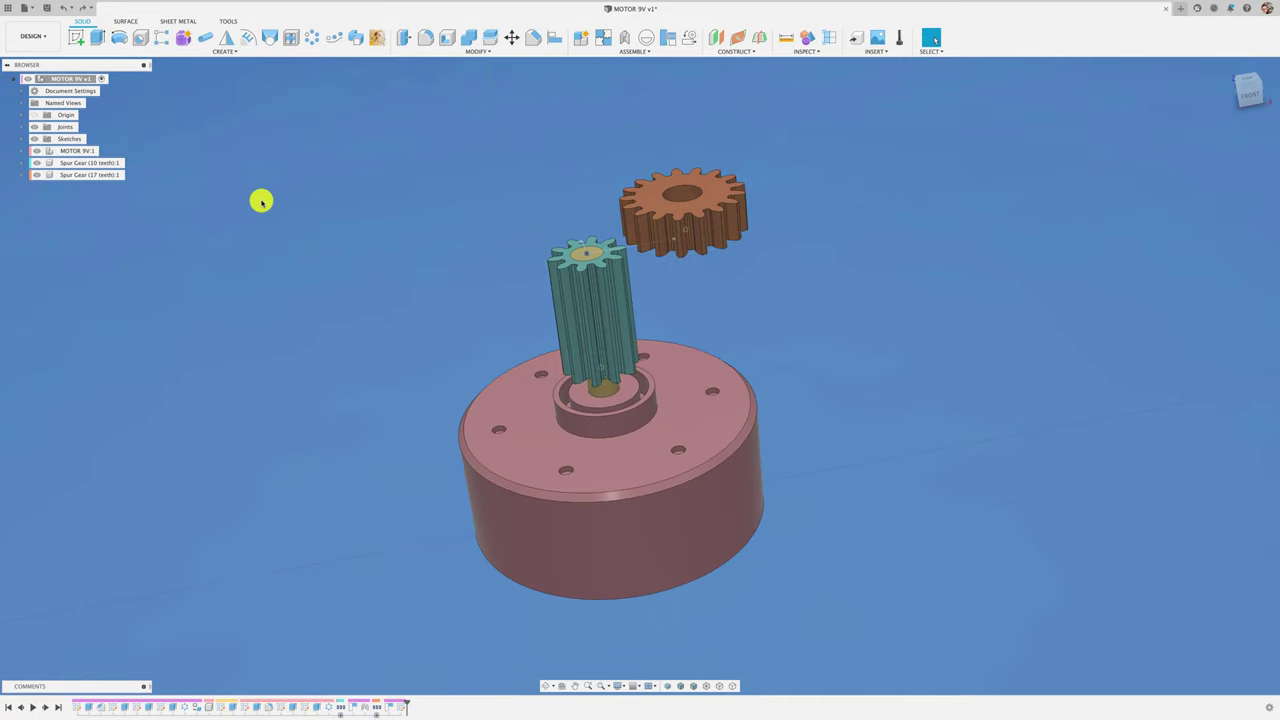
right_click(85, 151)
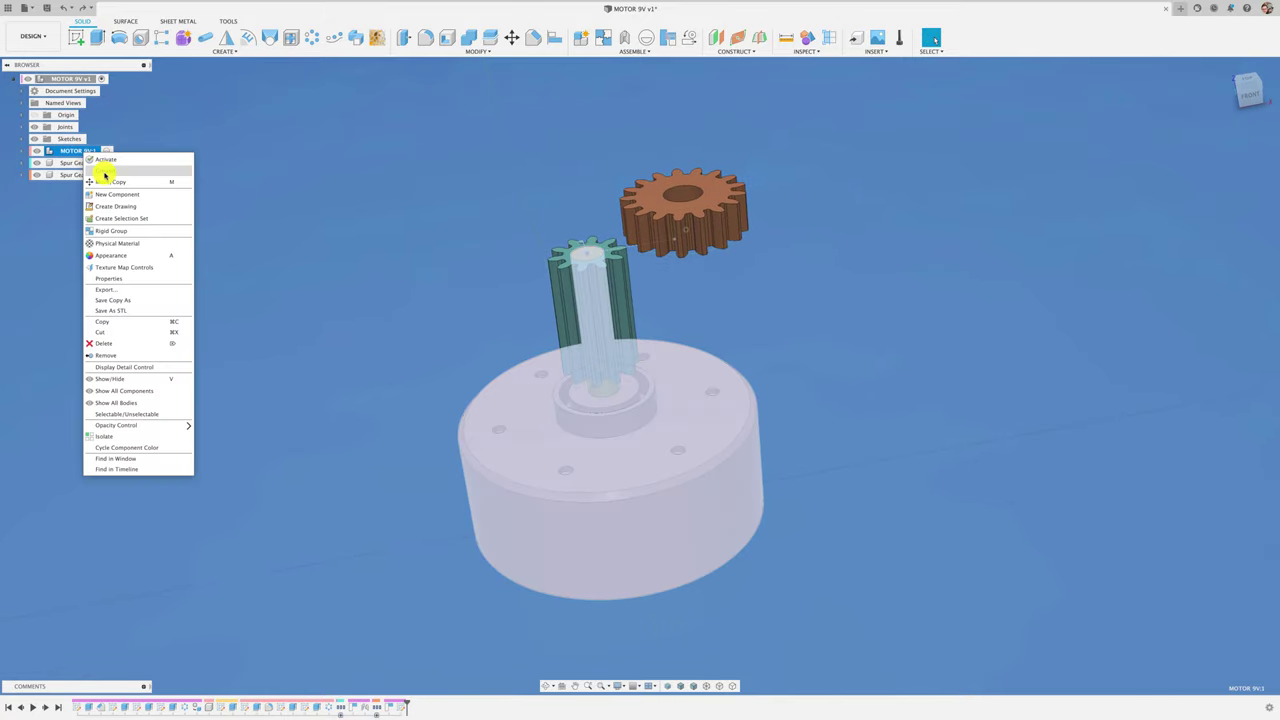
left_click(105, 175)
Drag the 17-tooth gear clear and start a joint, capturing the moved positions.
mouse_move(749, 263)
left_mouse_down()
mouse_move(873, 333)
mouse_move(860, 309)
left_mouse_up()
middle_click_drag(900, 377, 899, 379, "shift")
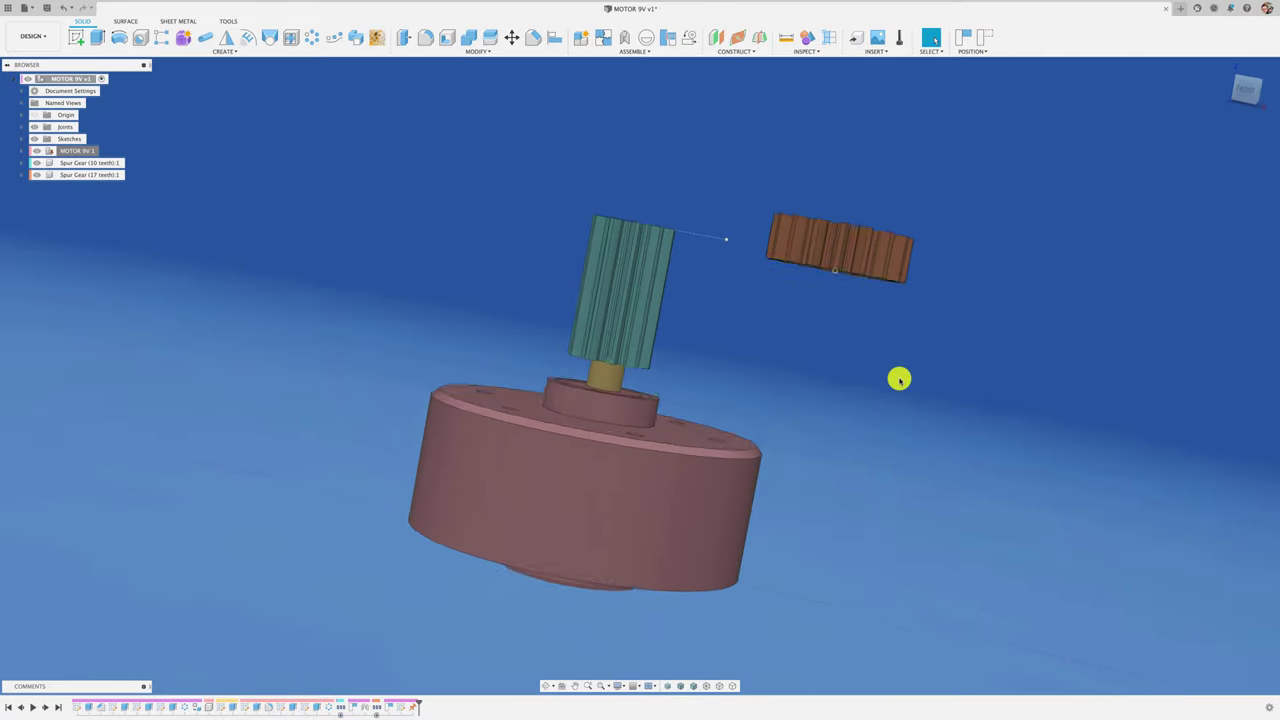
key("j")
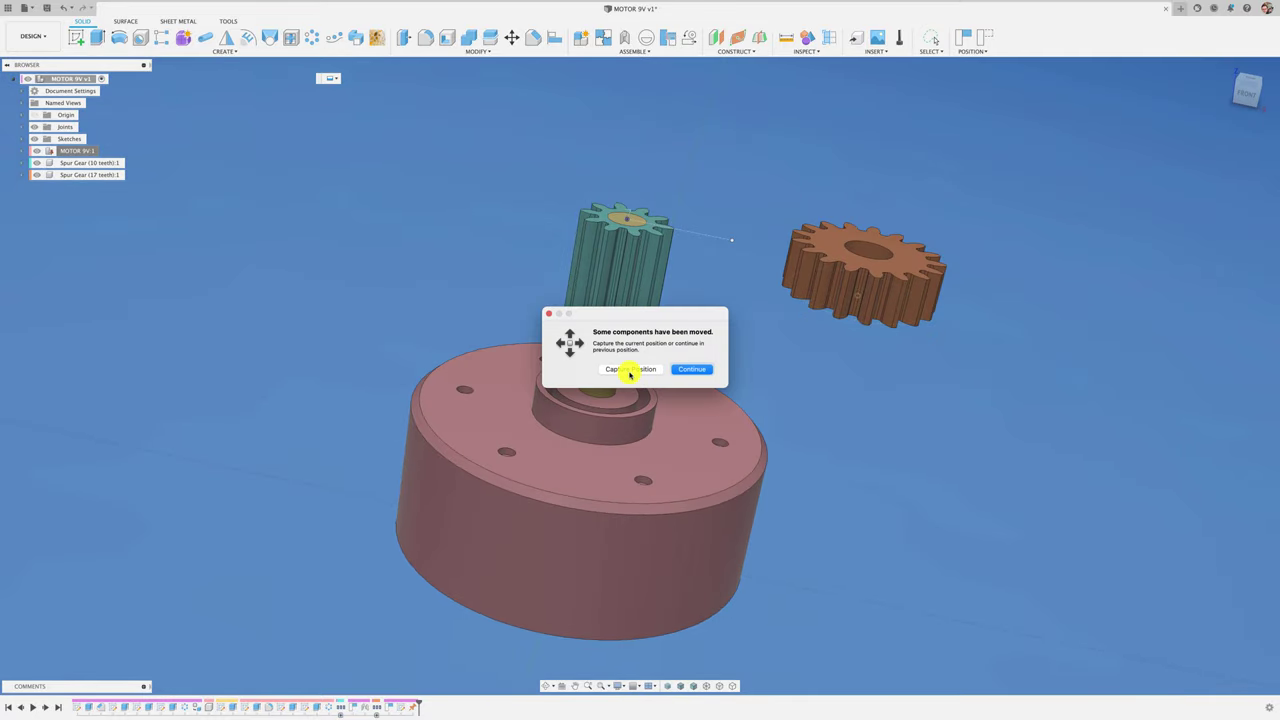
left_click(630, 371)
Joint the 17-tooth gear's centre to the sketched point beside the pinion.
left_click(879, 262)
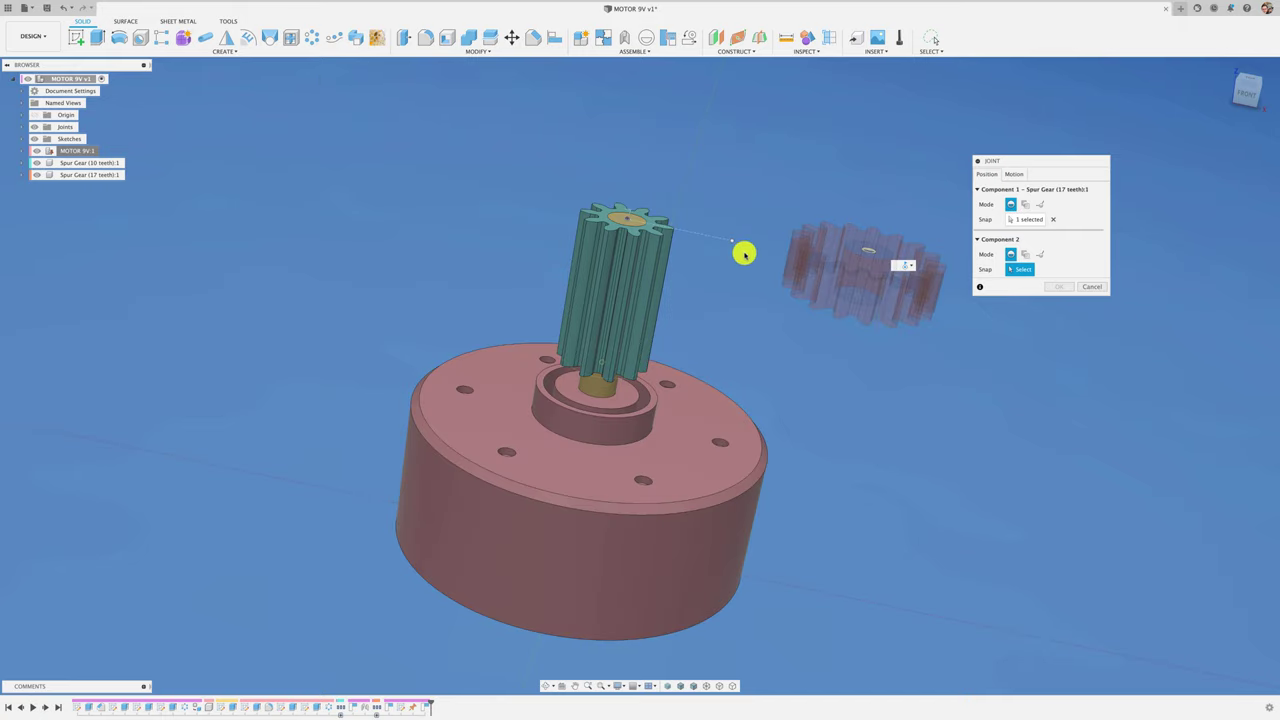
left_click(731, 241)
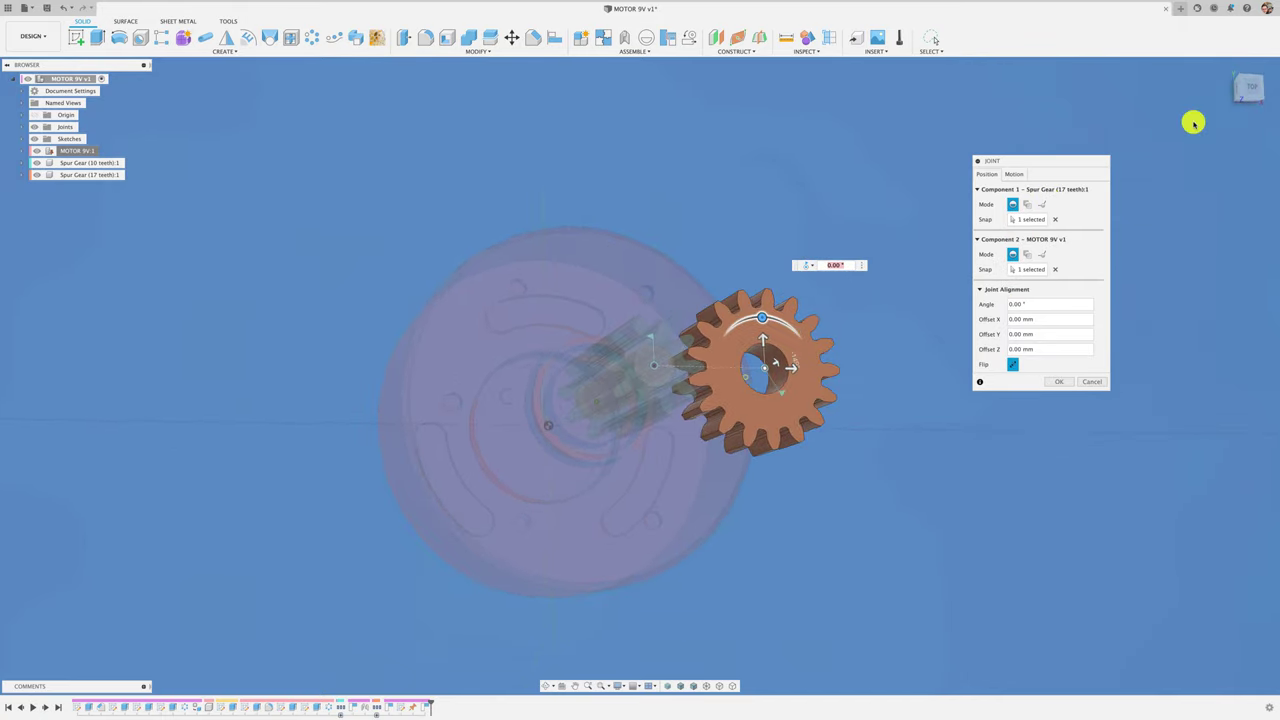
left_click(1059, 381)
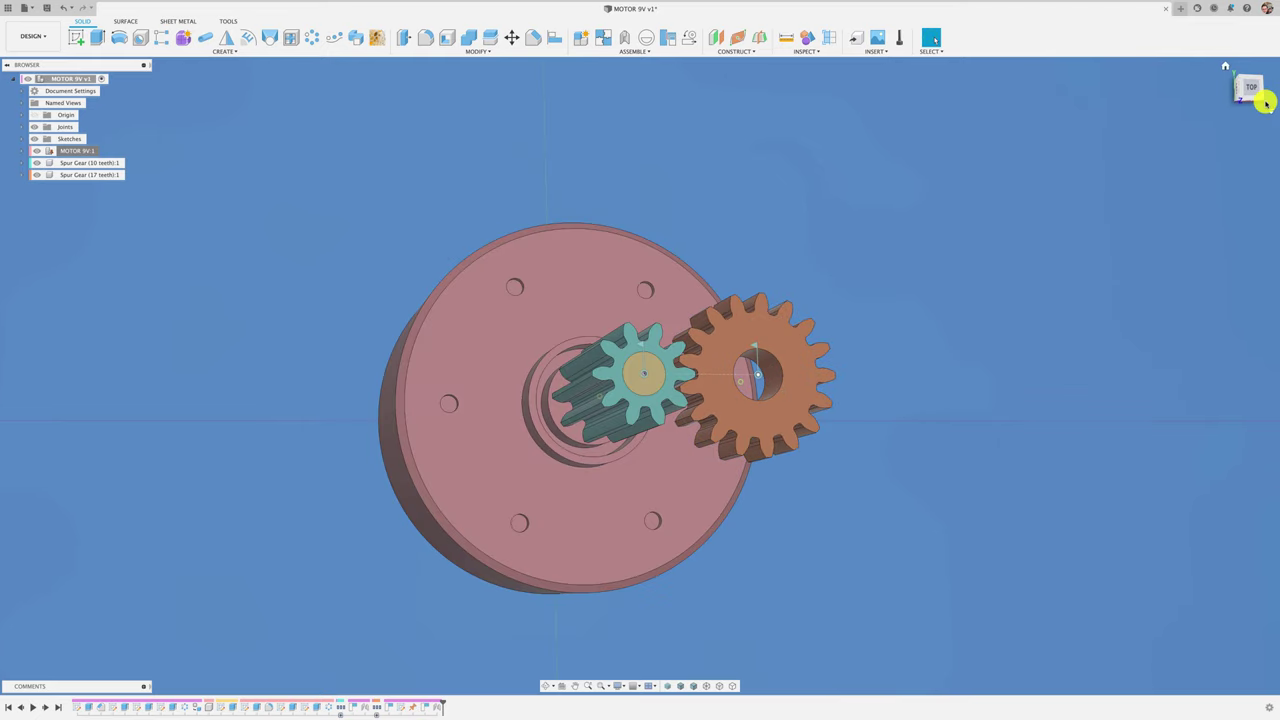
left_click(1247, 88)
scroll(700, 400, "up", 2)
scroll(600, 411, "up", 3)
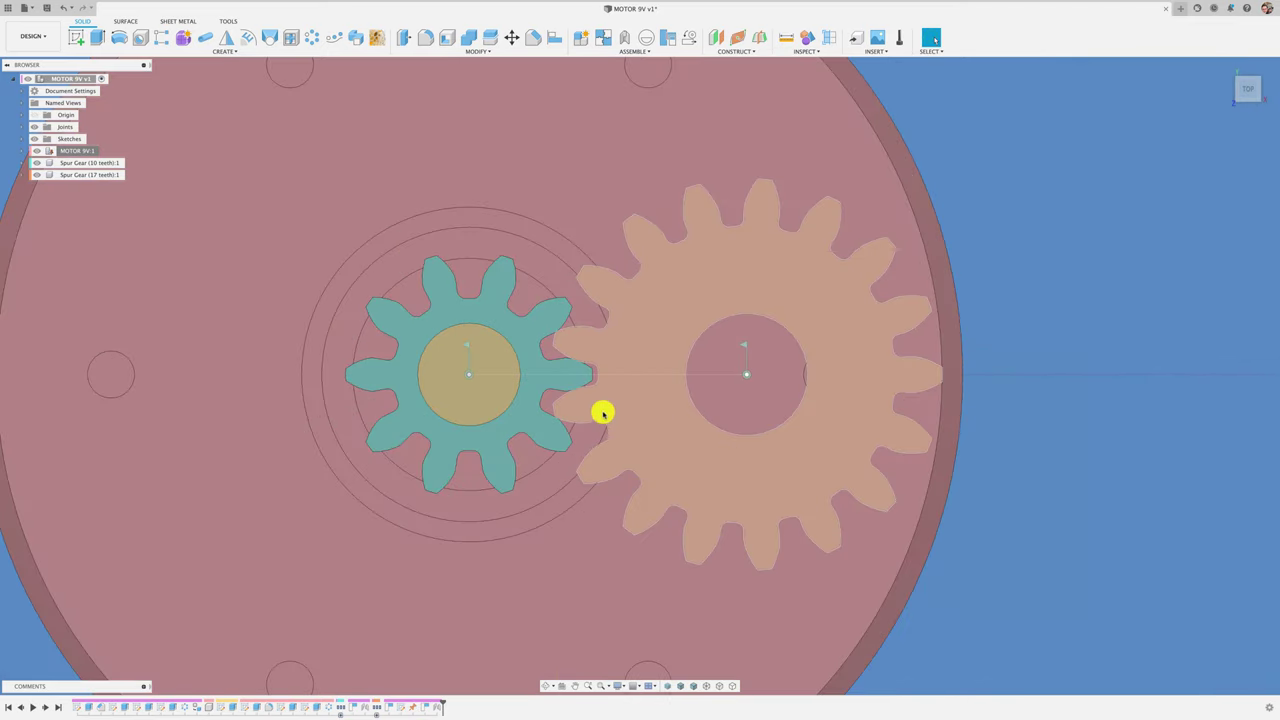
scroll(575, 405, "up", 3)
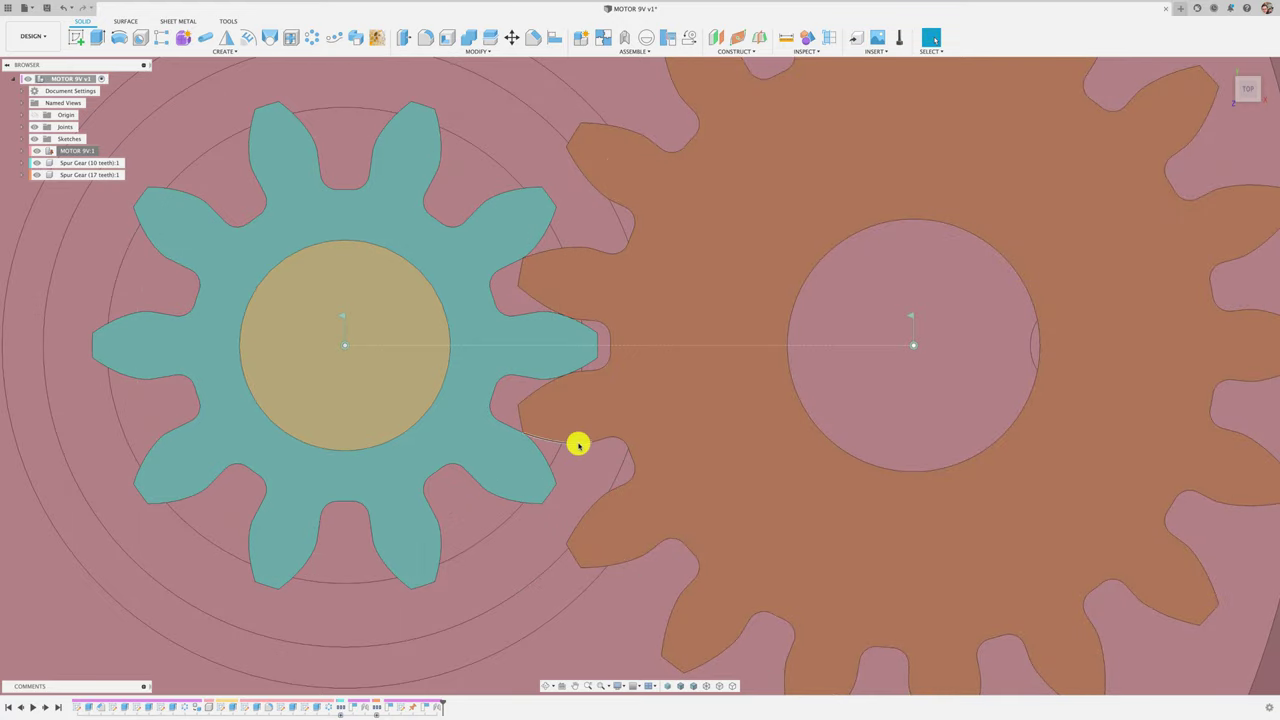
scroll(578, 443, "down", 3)
scroll(578, 443, "down", 3)
scroll(580, 443, "up", 10, "shift")
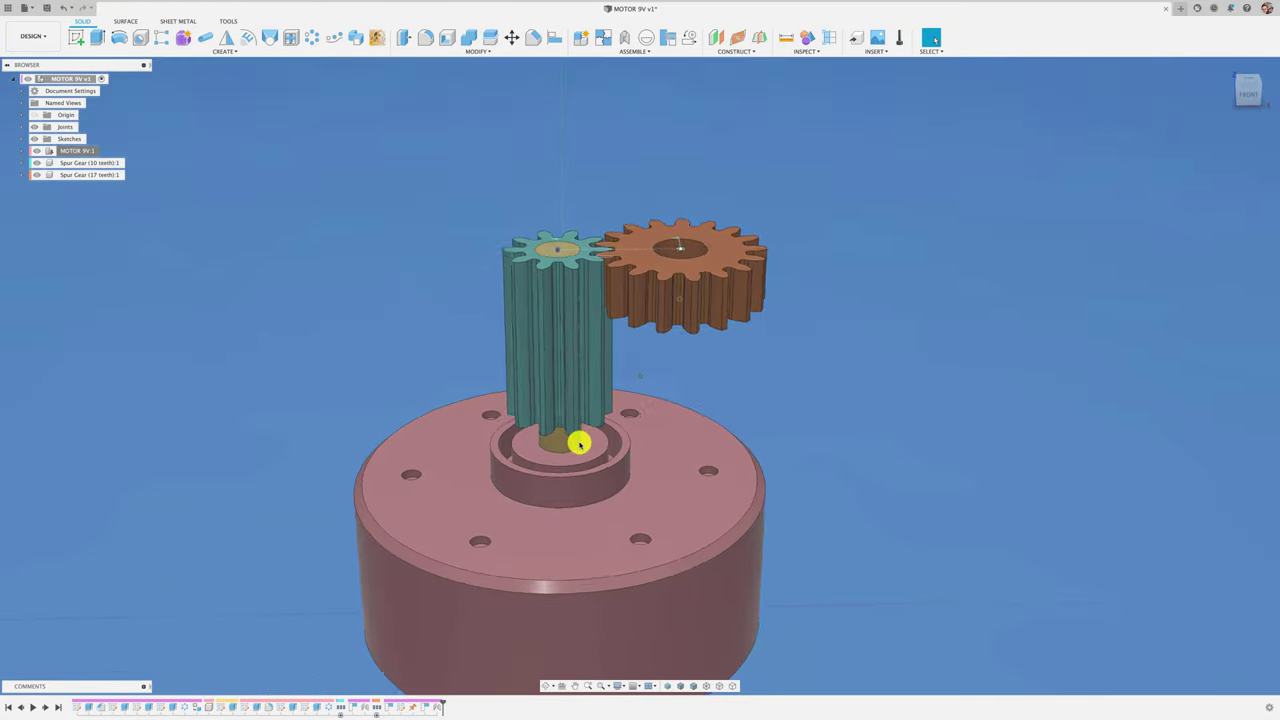
middle_click_drag(603, 424, 734, 237, "shift")
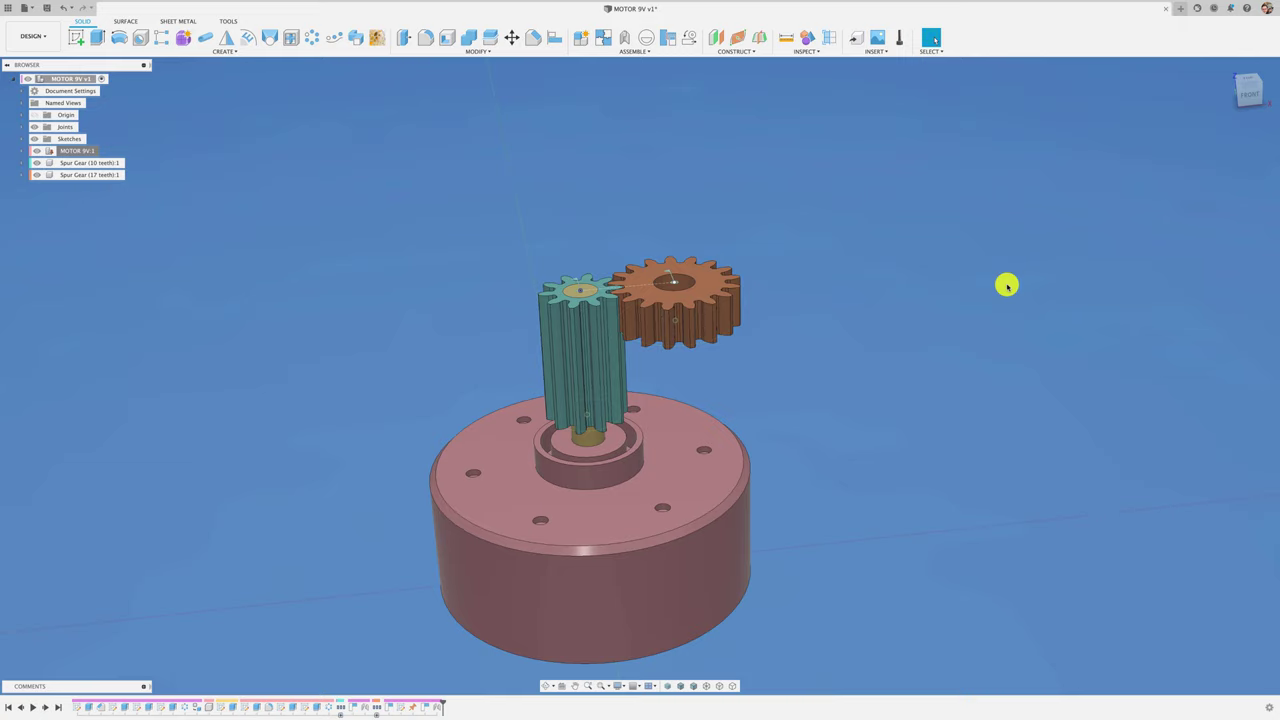
Generate a 40-tooth, module 0.5 spur gear with the SpurGear script.
middle_click_drag(1006, 283, 188, 73, "shift")
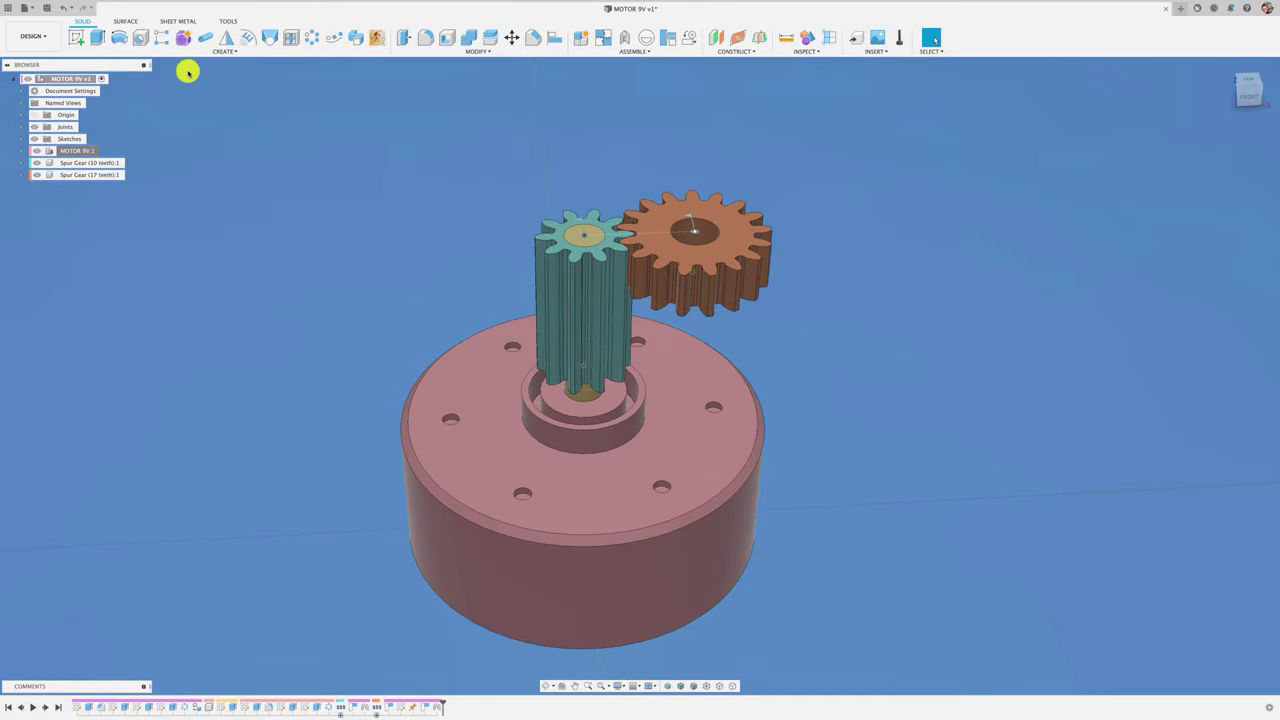
left_click(229, 21)
left_click(115, 37)
double_click(571, 371)
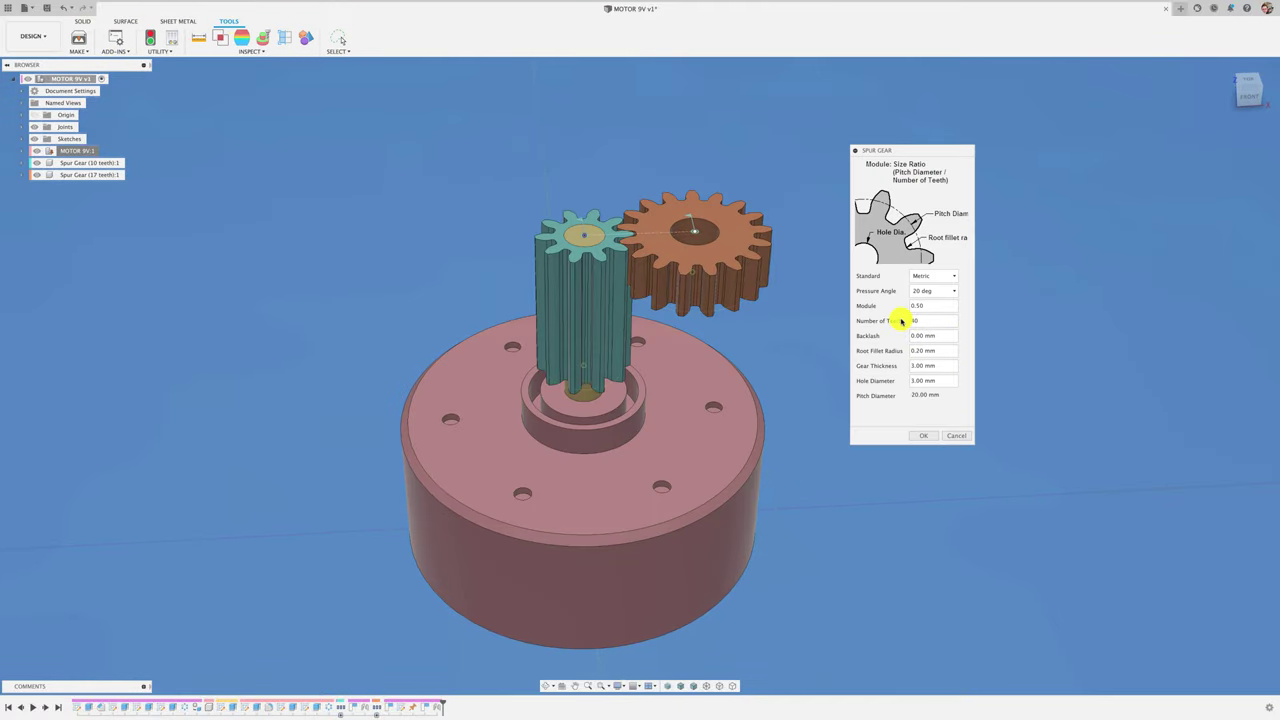
left_click(923, 435)
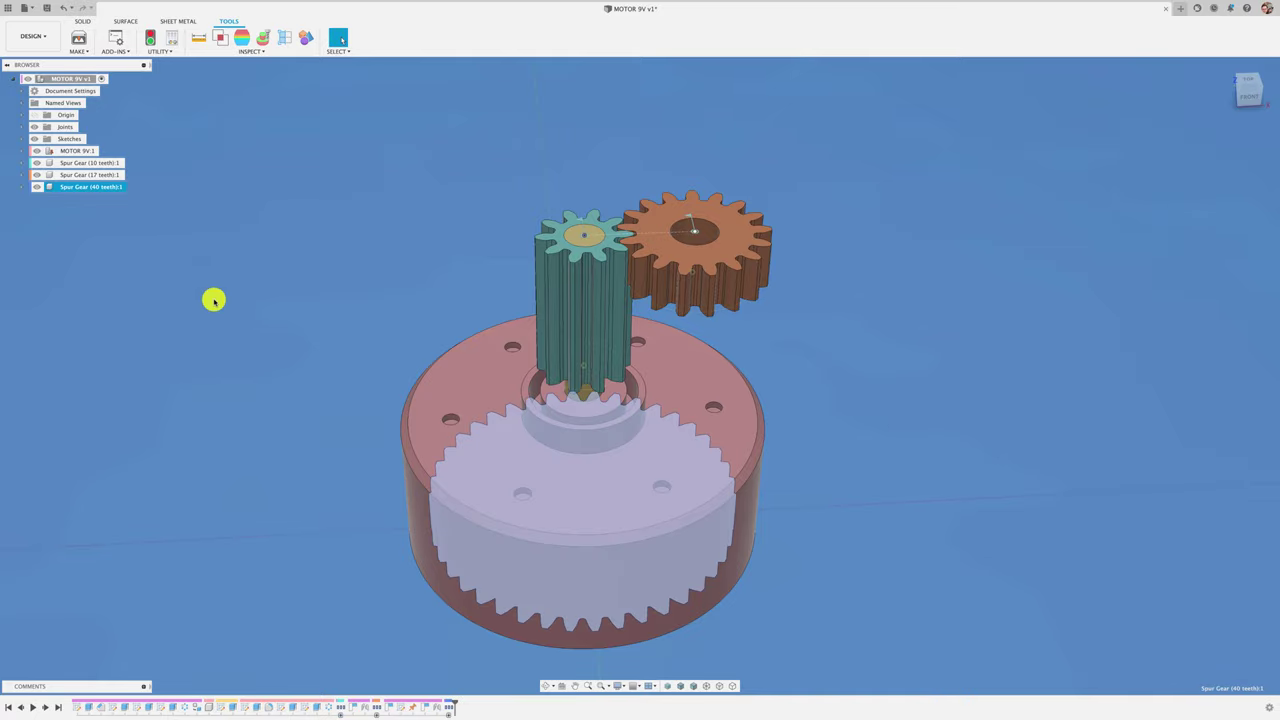
Move the 40-tooth gear off to the right, clear of the motor.
key("m")
left_click_drag(803, 474, 1150, 300)
left_click(934, 357)
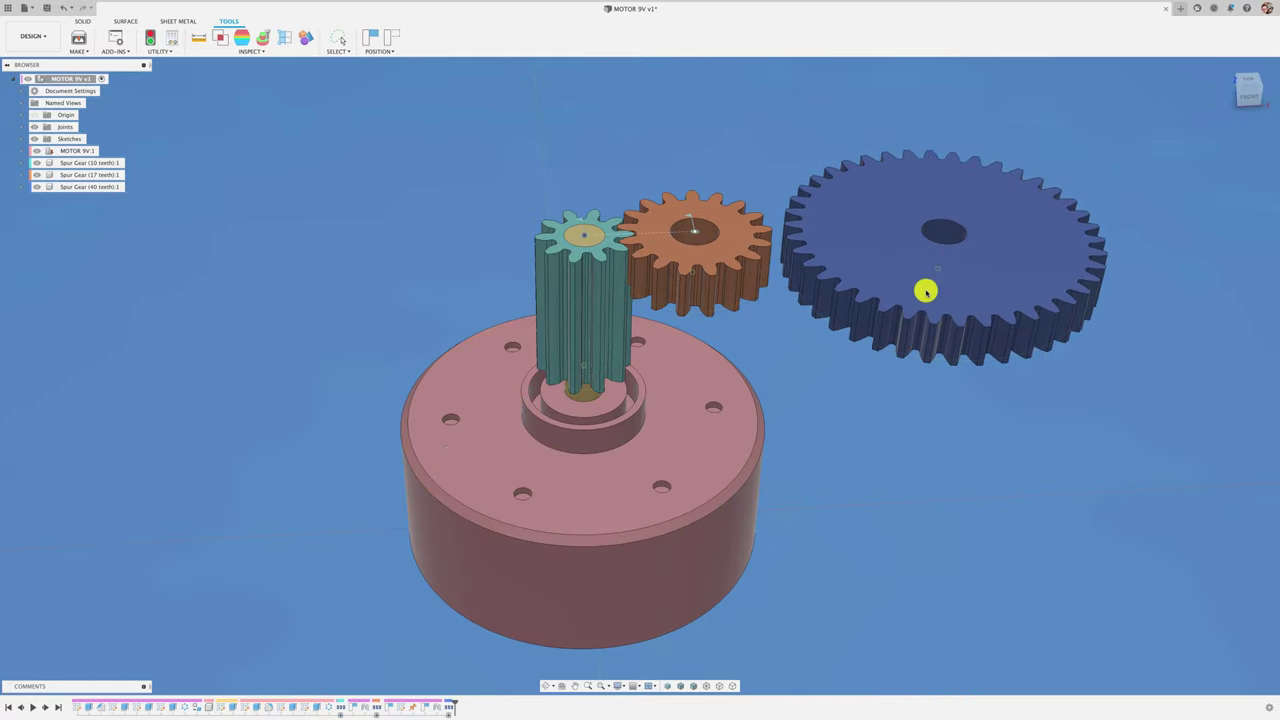
left_click(1249, 82)
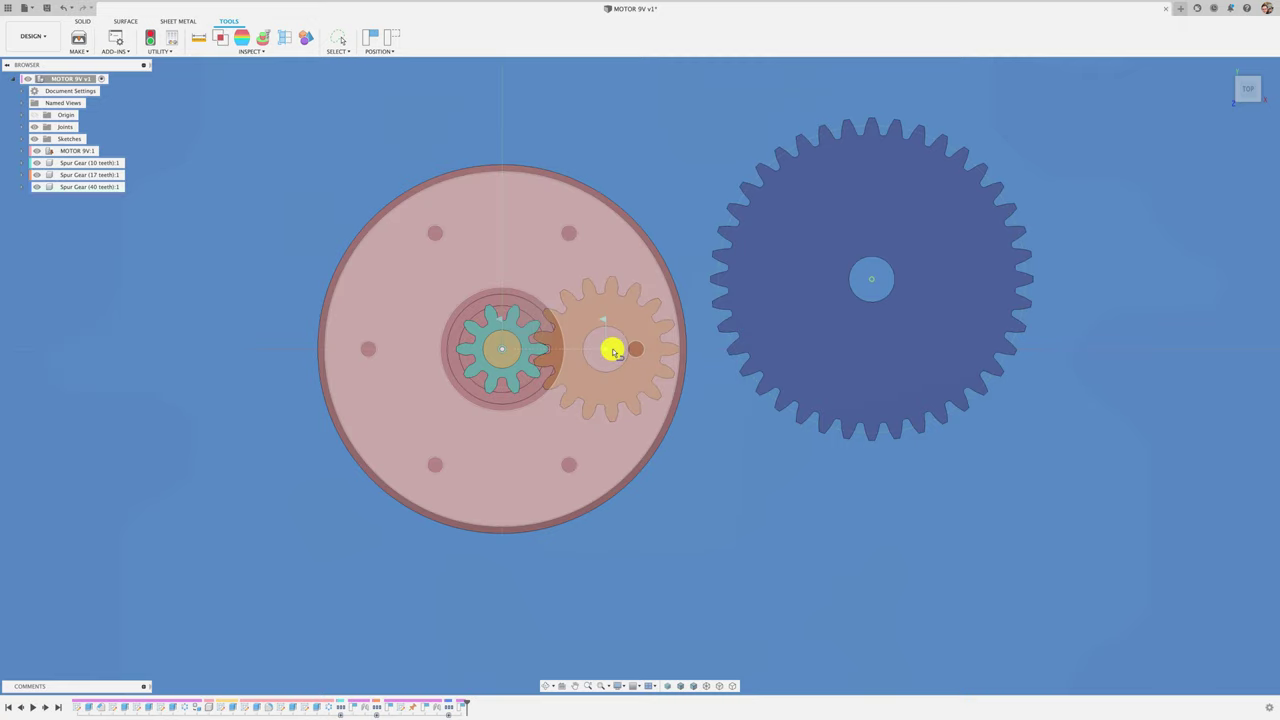
Open the 17-tooth gear's sketch and exit it without changes.
double_click(605, 348)
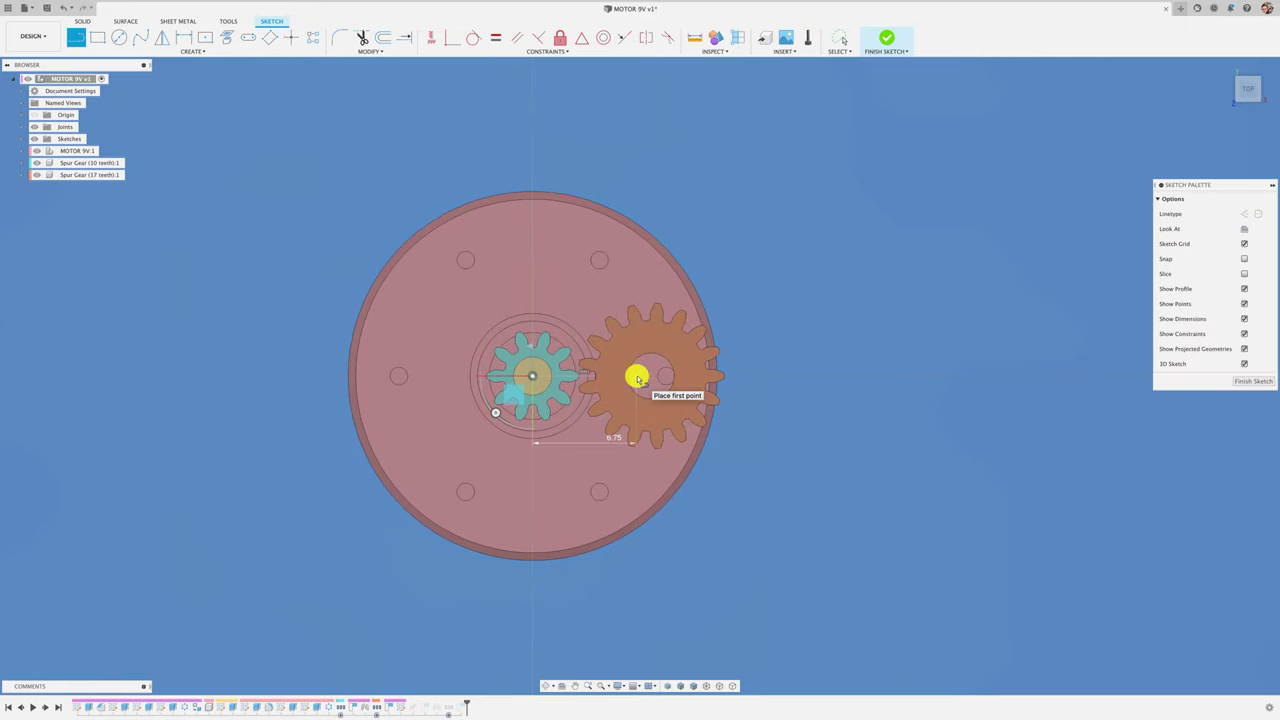
left_click(1250, 381)
left_click(84, 21)
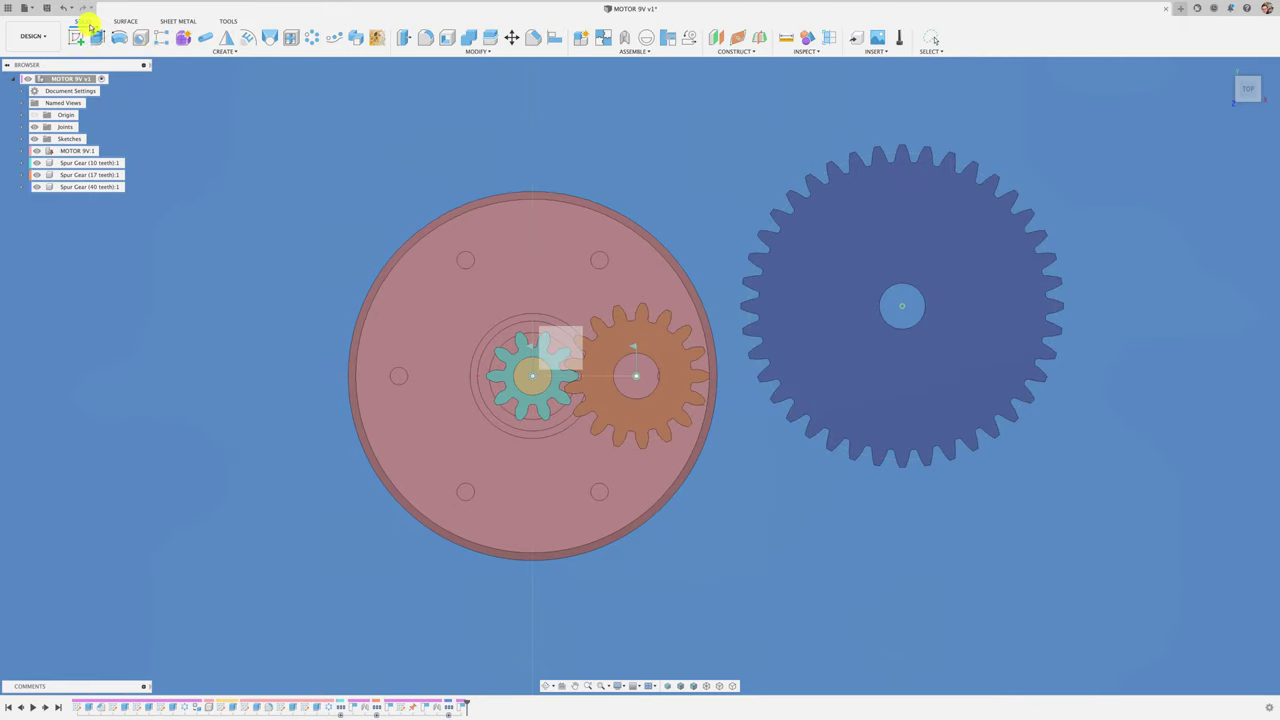
In the 17-tooth gear's sketch, draw a vertical line straight up from the gear's centre.
double_click(643, 404)
key("l")
left_click(636, 375)
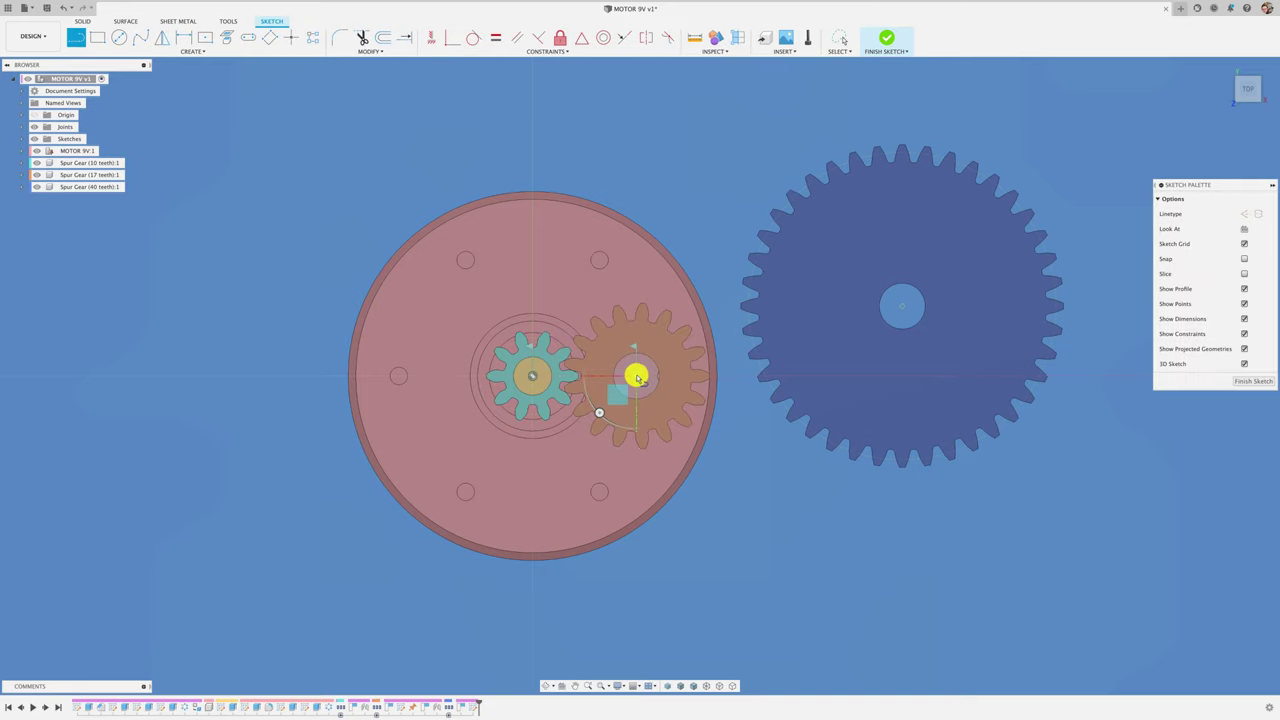
scroll(686, 243, "down", 3)
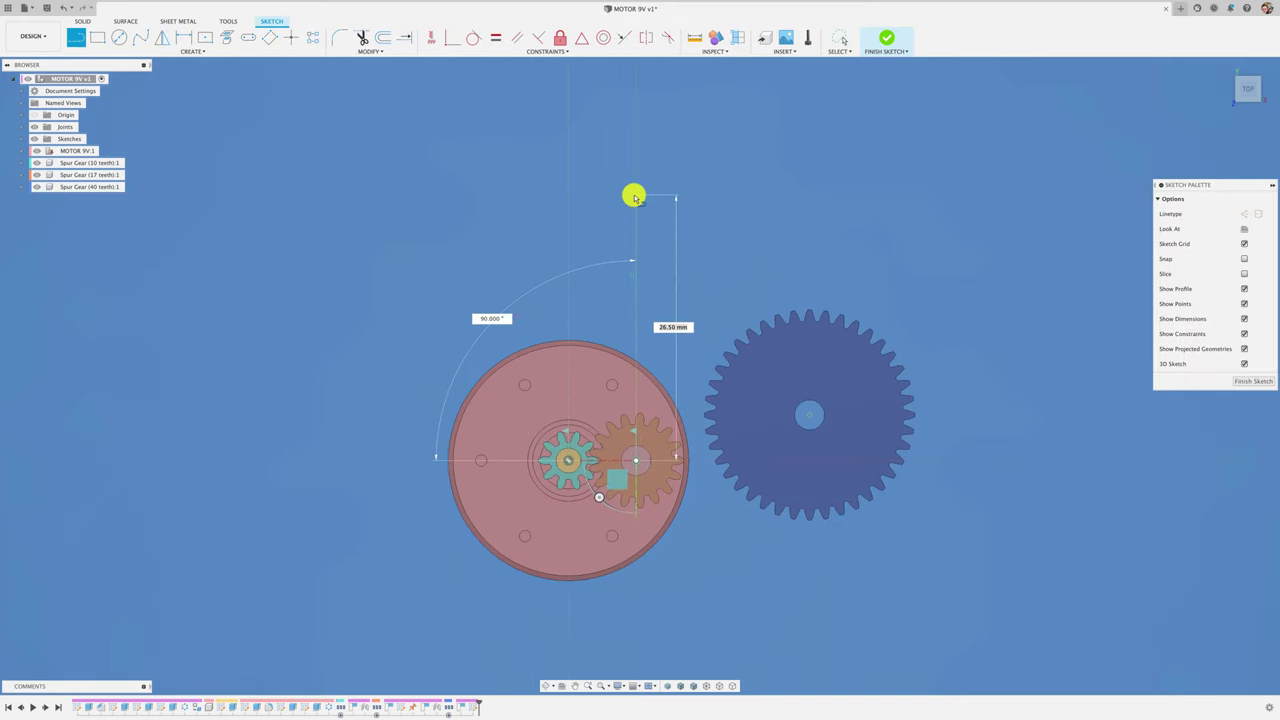
left_click(635, 194)
key("Escape")
Dimension the vertical line's length, finish the sketch, and view the gears in 3D.
scroll(680, 520, "up", 4)
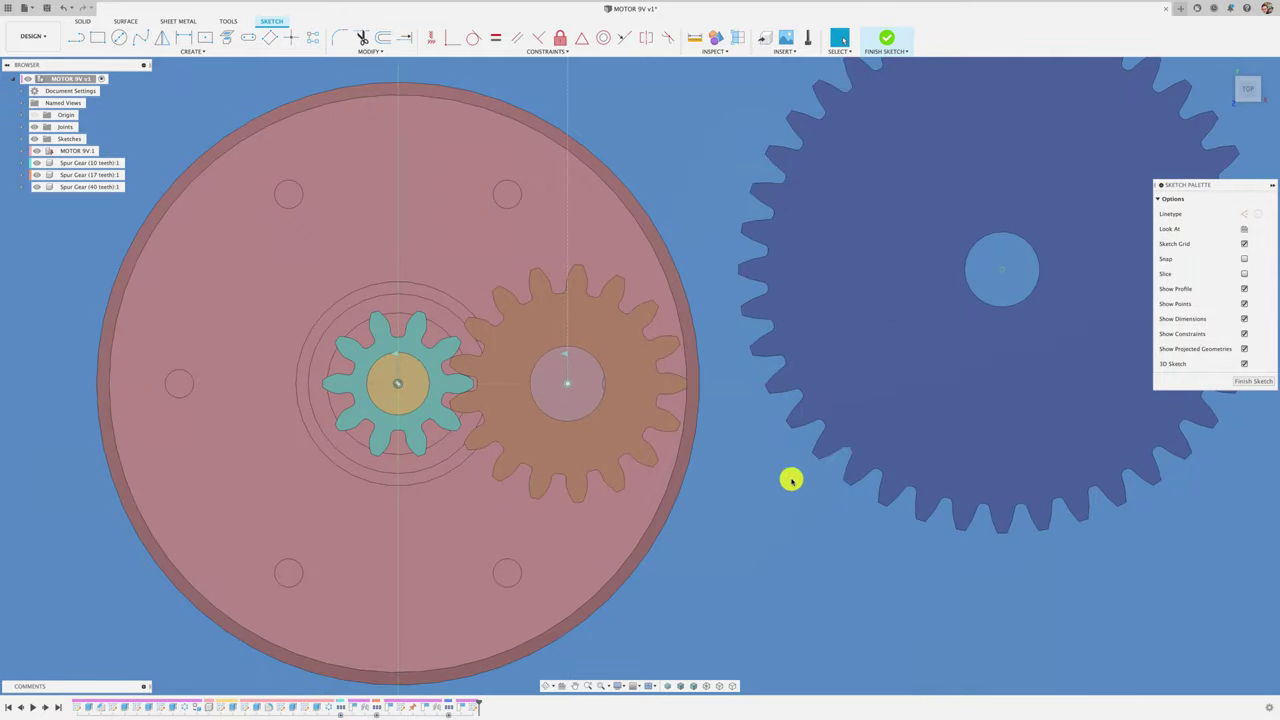
scroll(660, 472, "down", 2)
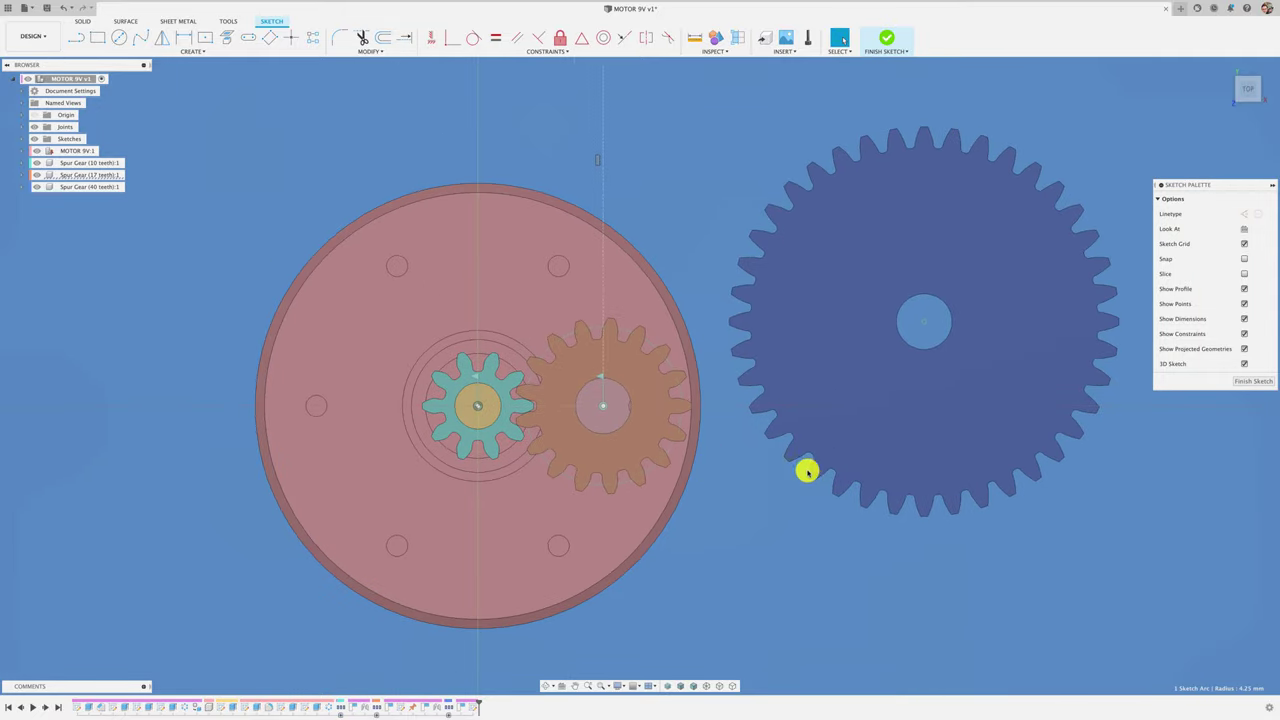
scroll(770, 490, "down", 1)
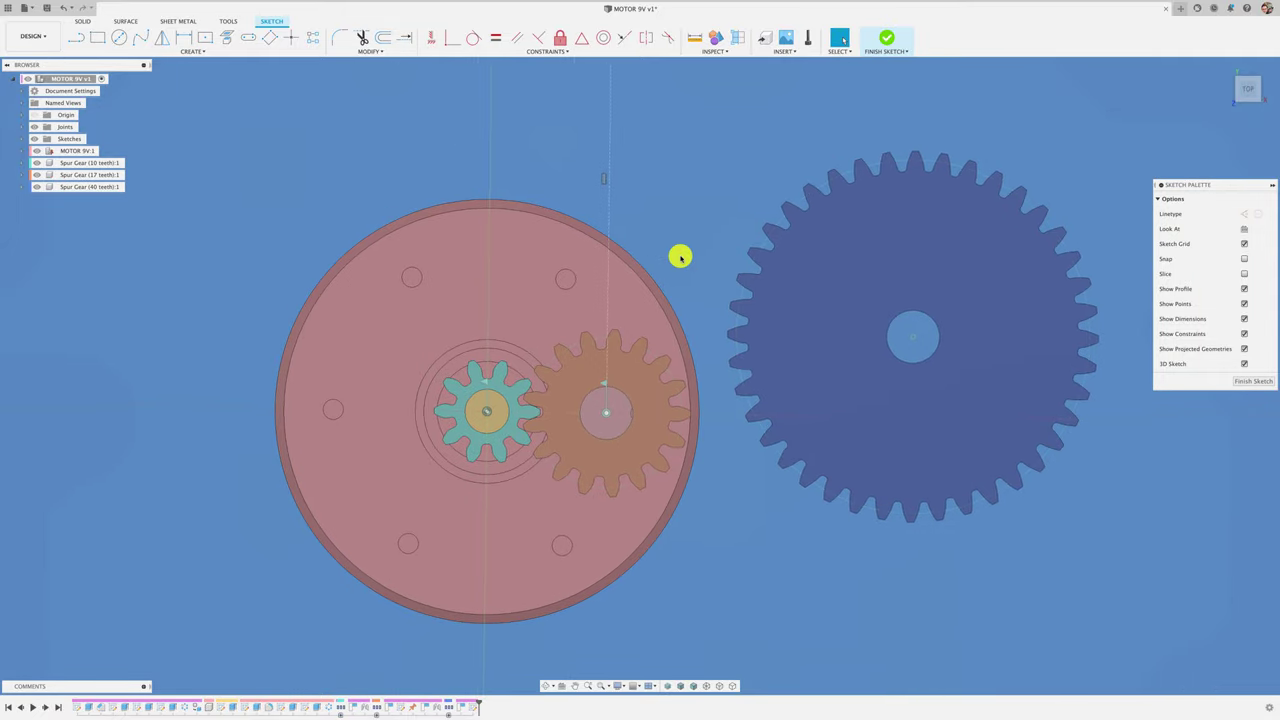
key("d")
left_click(609, 220)
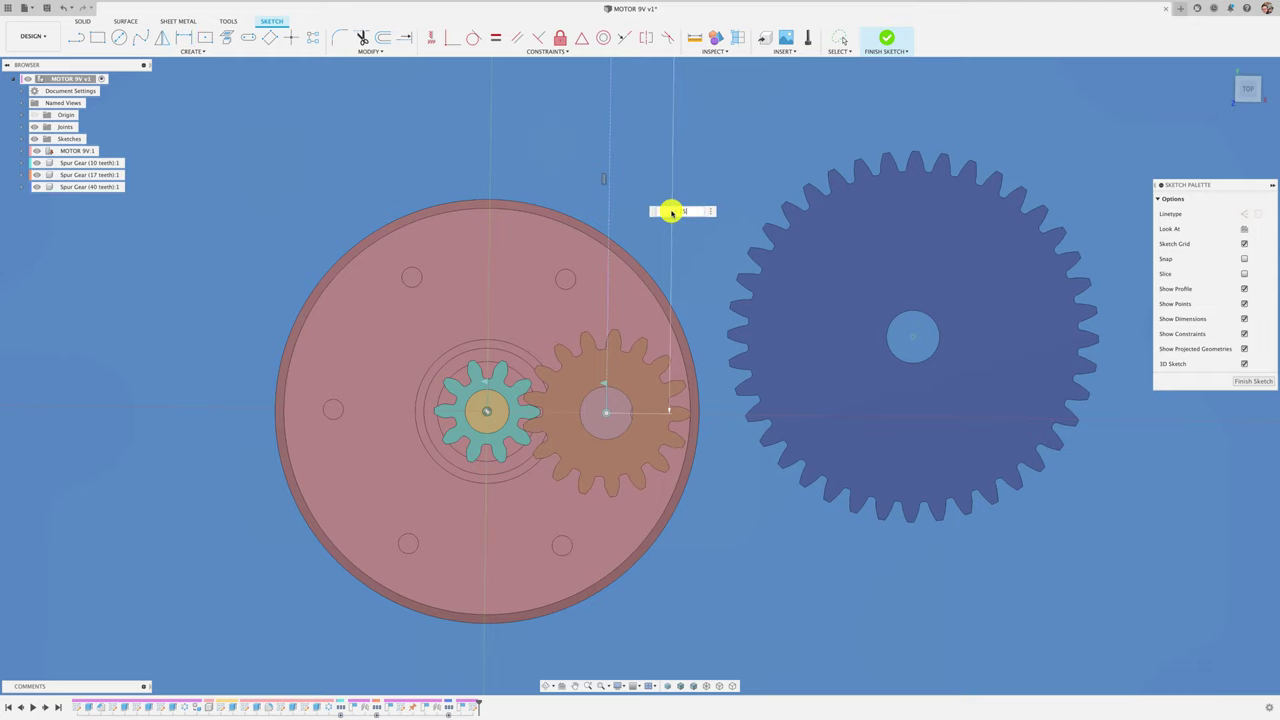
key("Return")
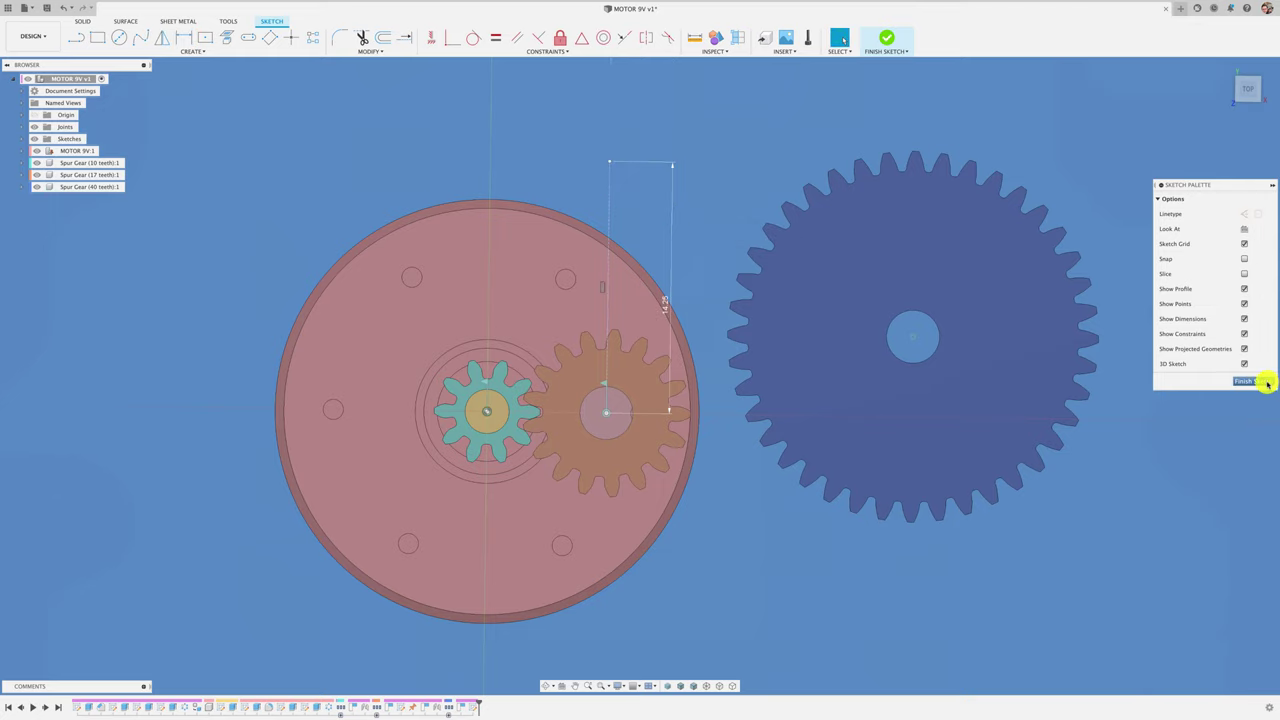
left_click(1260, 381)
middle_click_drag(843, 519, 917, 397, "shift")
Joint the 40-tooth gear's centre to the vertical line's end point so it meshes with the 17-tooth gear.
key("j")
left_click(891, 434)
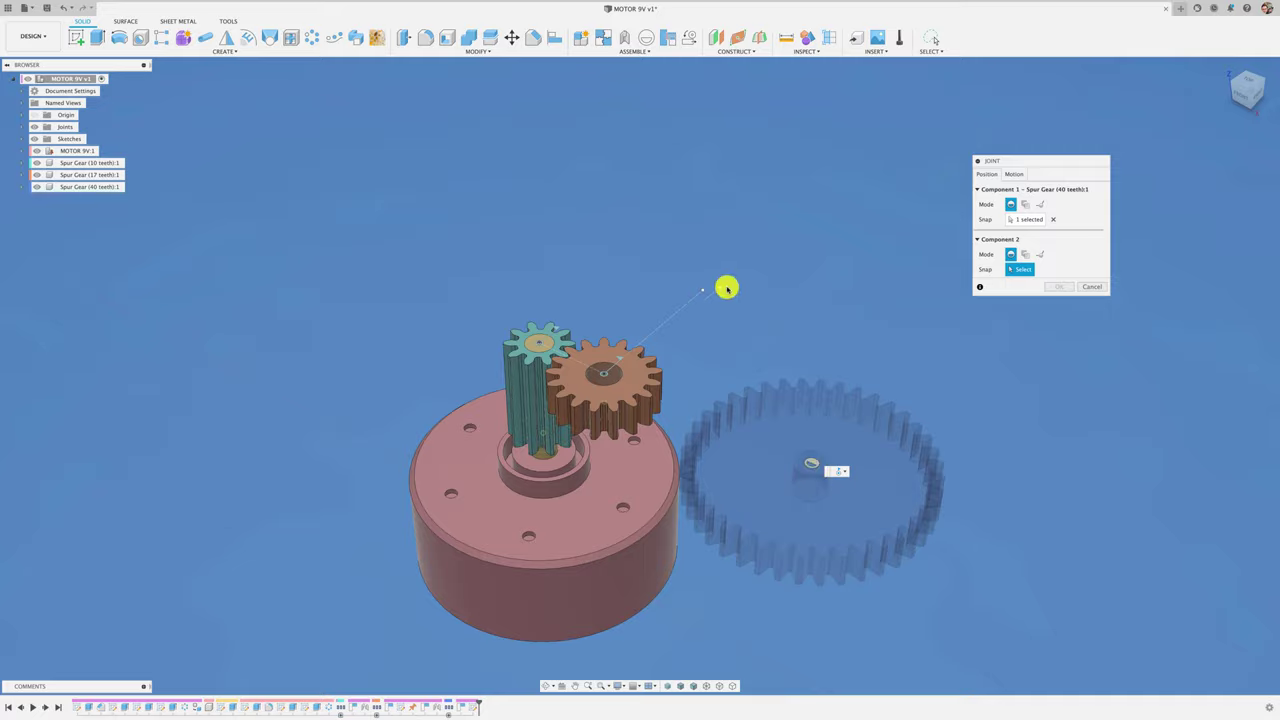
left_click(703, 290)
left_click(1247, 88)
key("Return")
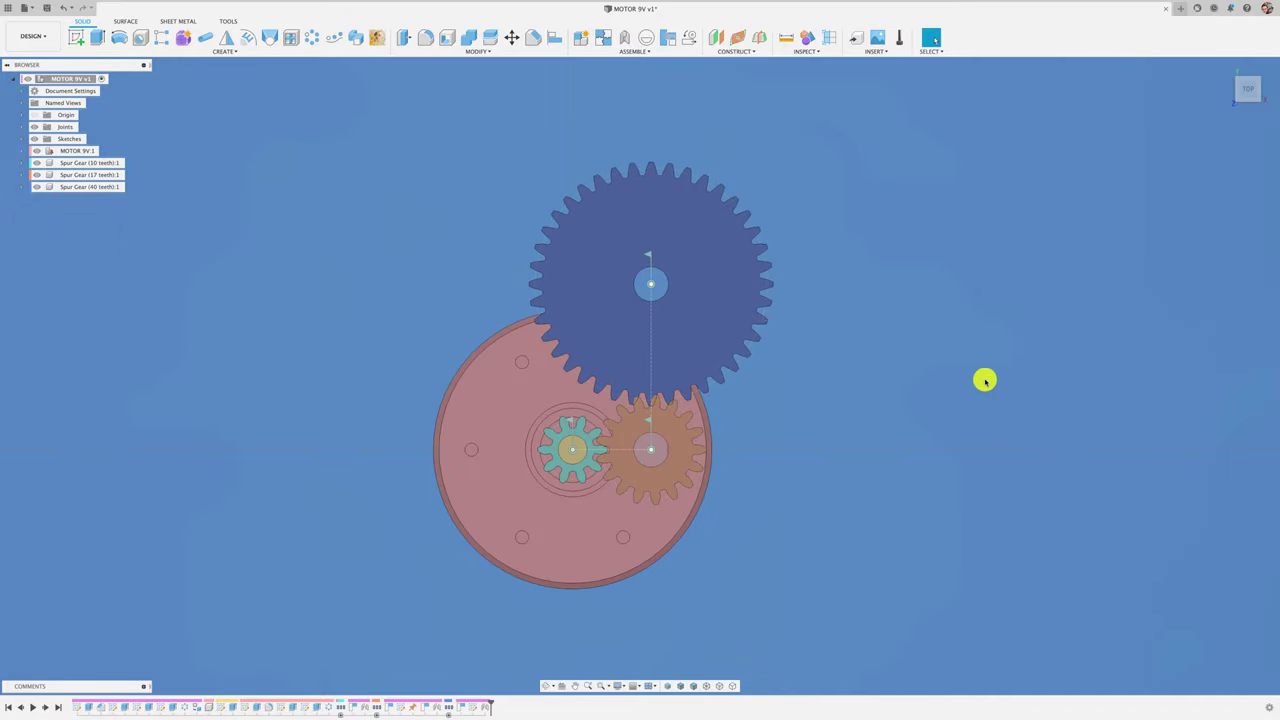
key("F6")
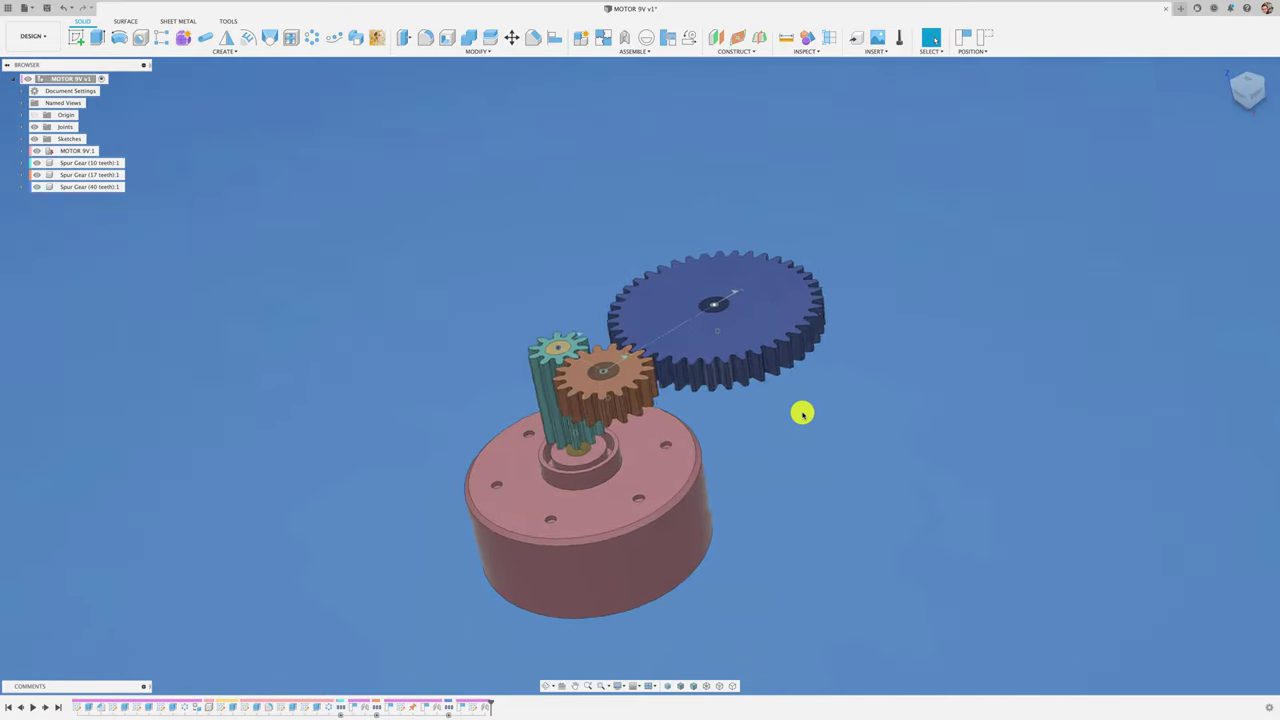
Run the SpurGear add-in to set up a 20-tooth gear.
left_click(224, 22)
left_click(114, 37)
left_click(575, 376)
left_click(803, 489)
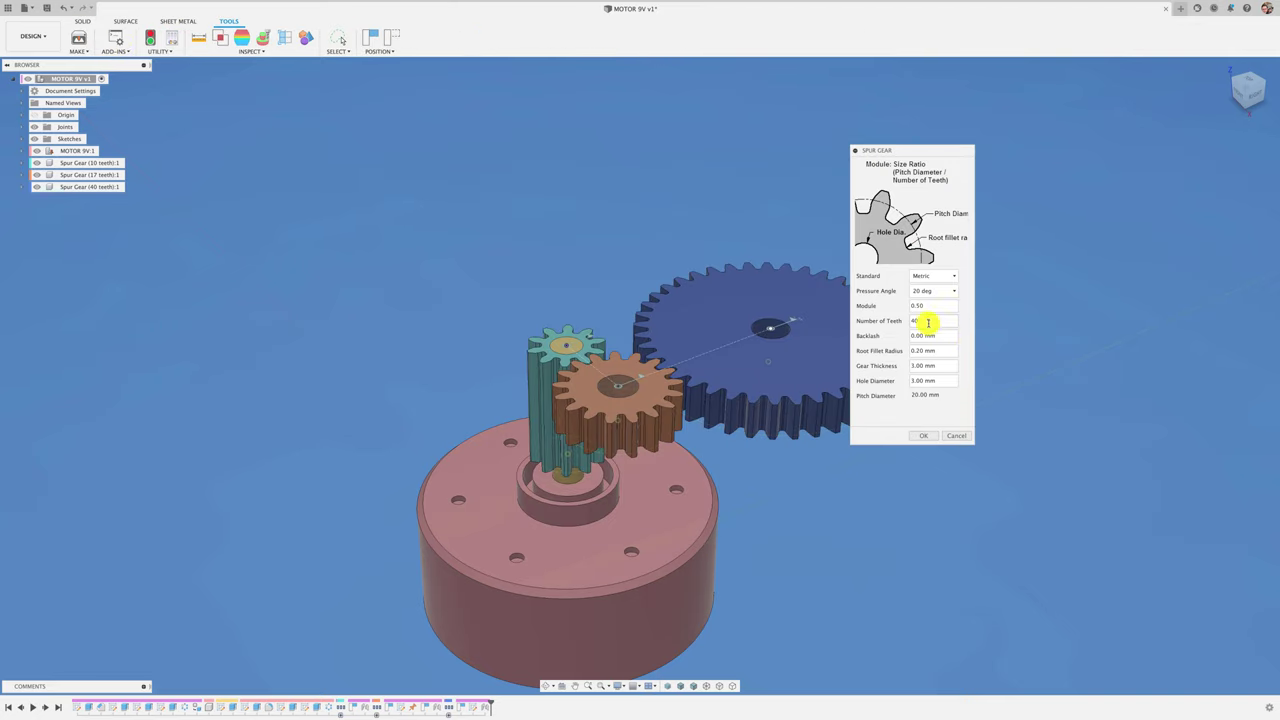
Create the 20-tooth gear and slide it clear of the motor.
left_click(923, 436)
left_click(106, 198)
key("m")
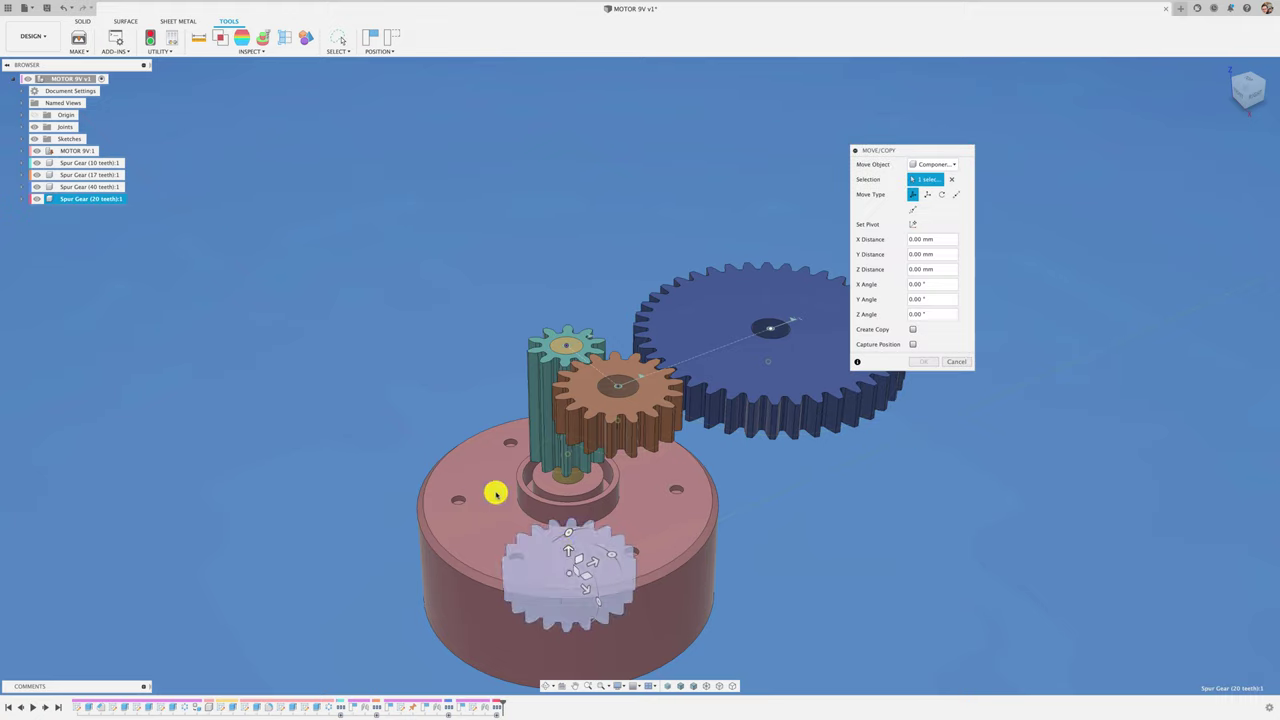
left_click_drag(597, 562, 1017, 484)
left_click(923, 361)
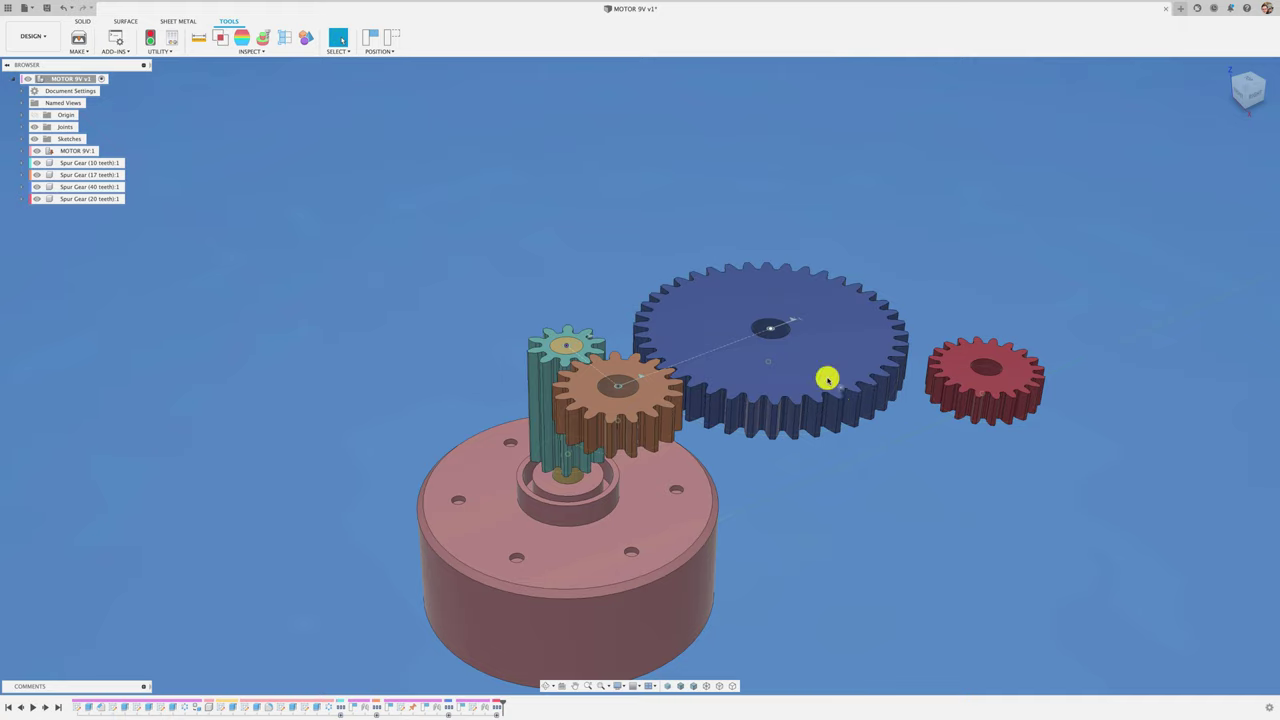
Start a joint for the 20-tooth gear and capture the moved component positions.
middle_click_drag(891, 460, 890, 463, "shift")
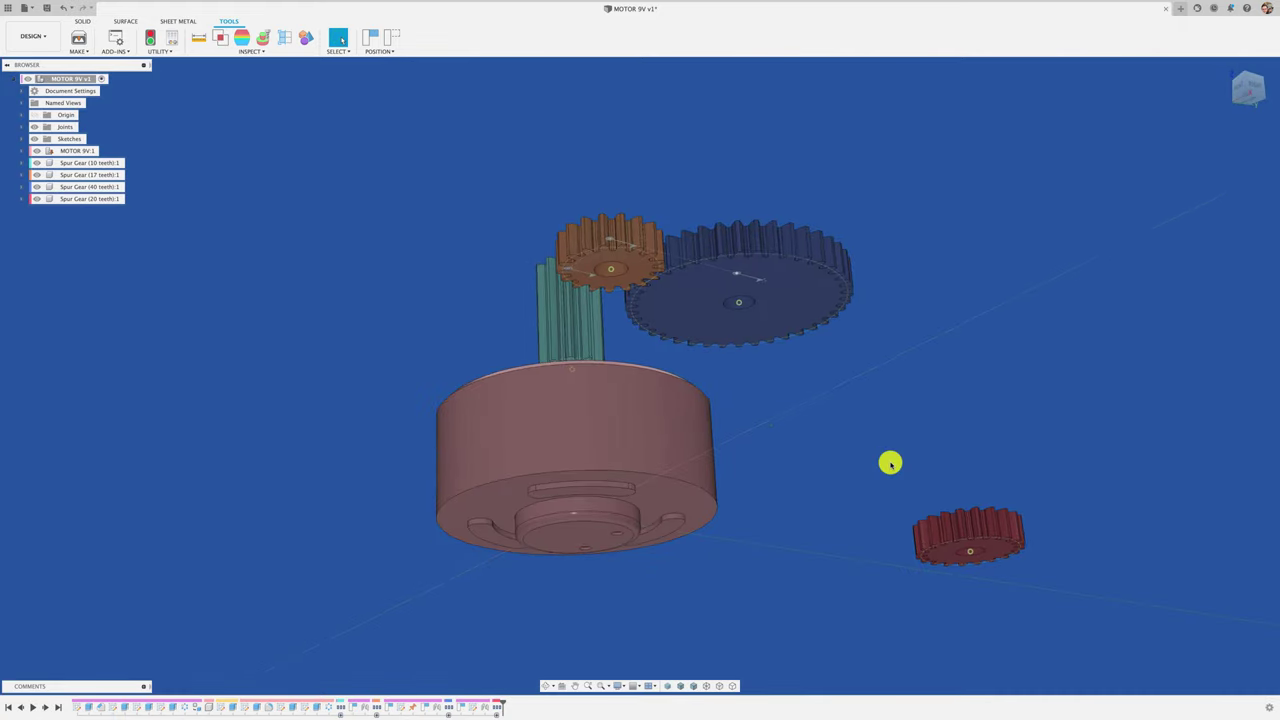
key("j")
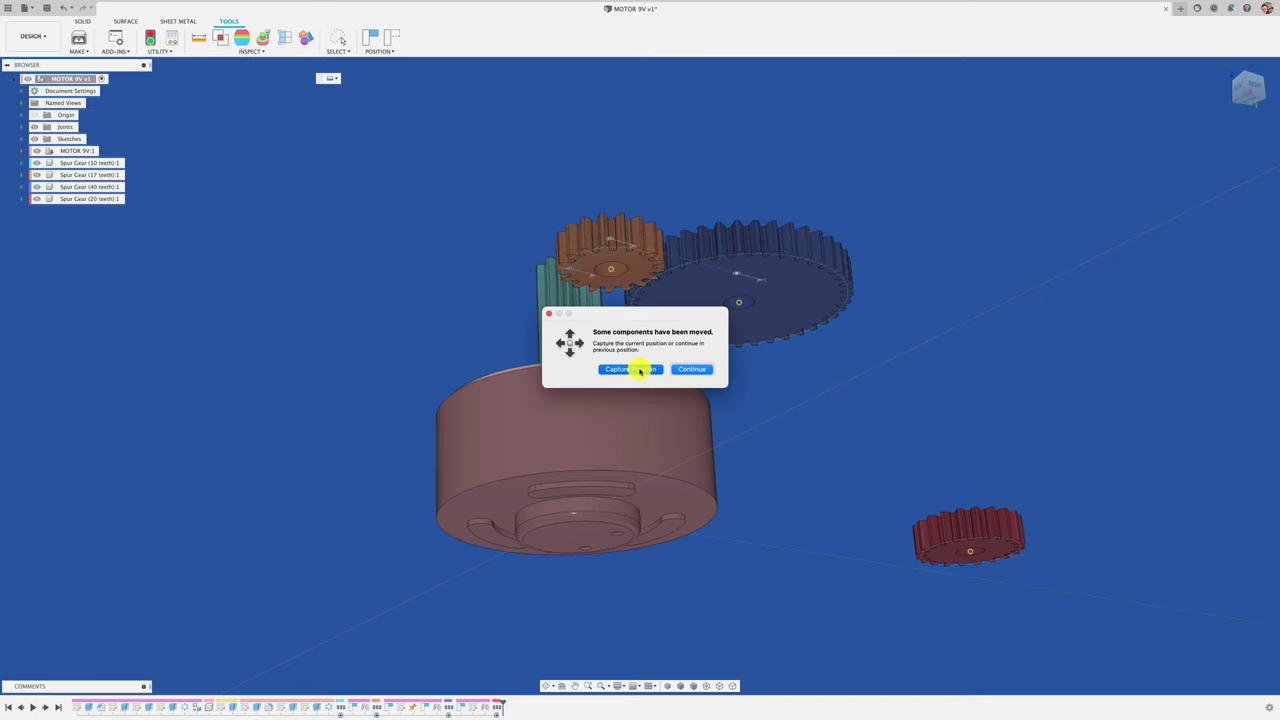
left_click(640, 370)
Rigidly joint the 20-tooth gear's centre onto the 40-tooth gear's top centre.
left_click(960, 557)
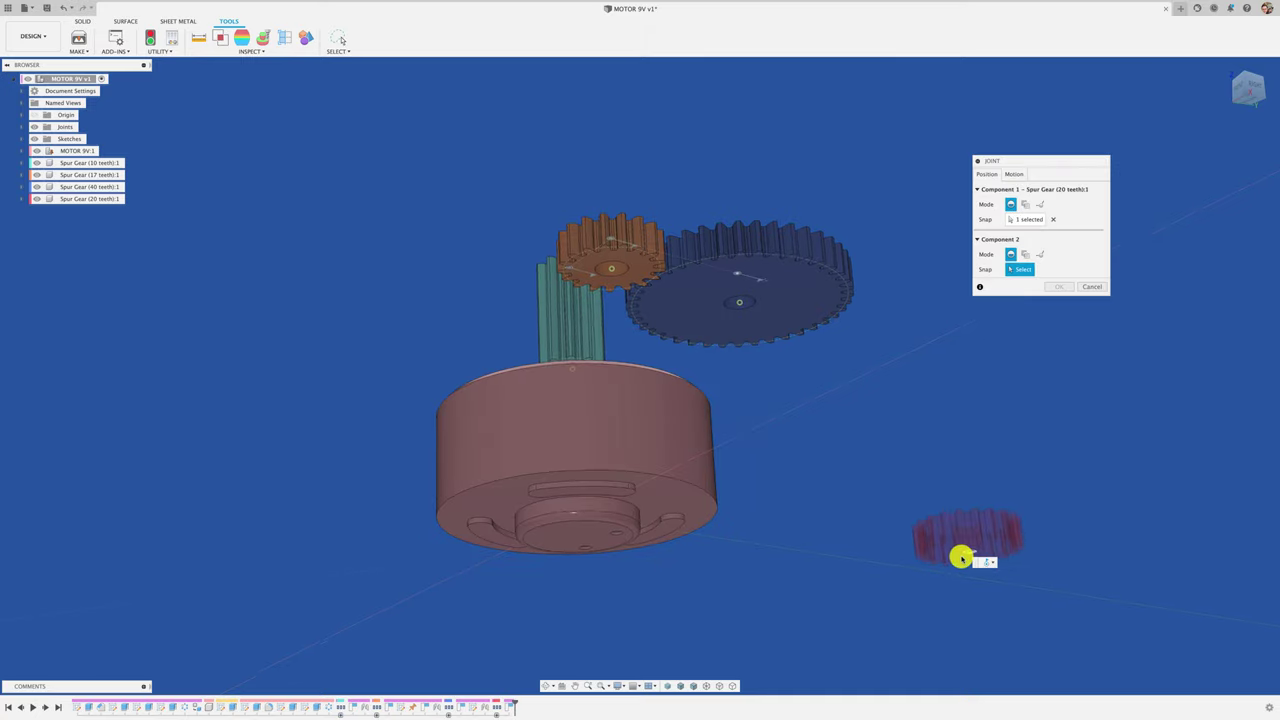
left_click(757, 366)
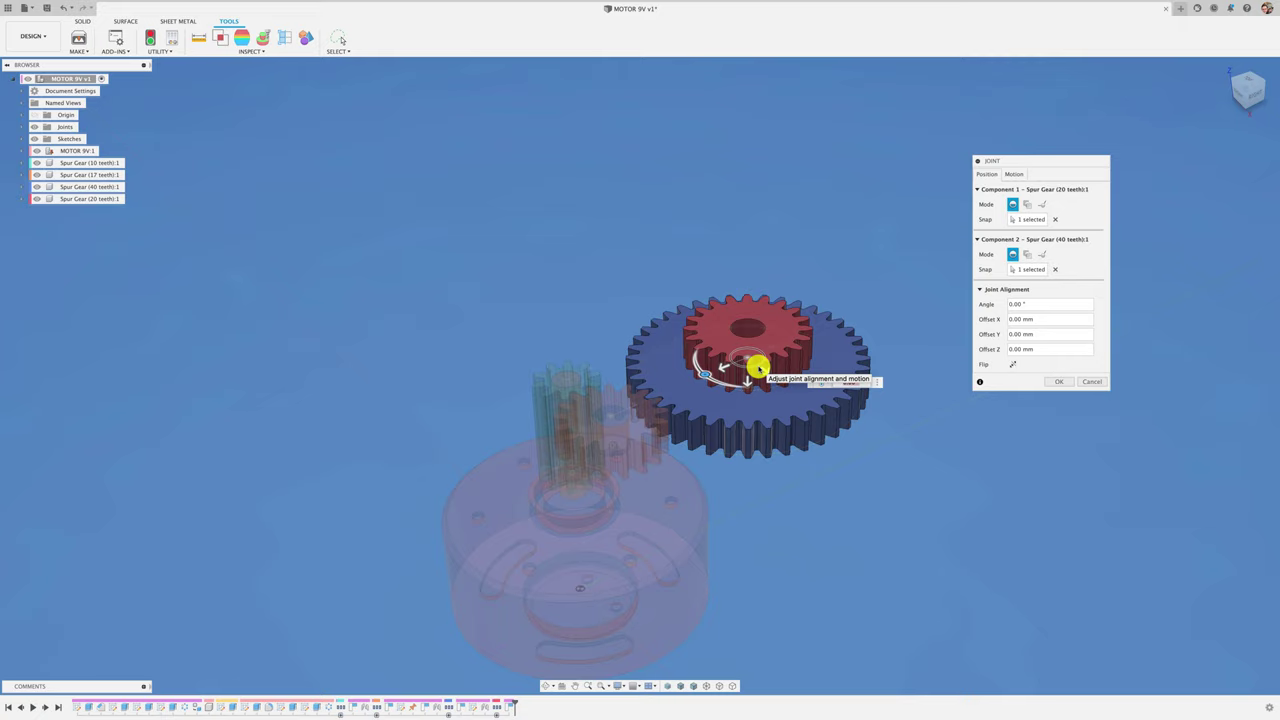
left_click(1013, 175)
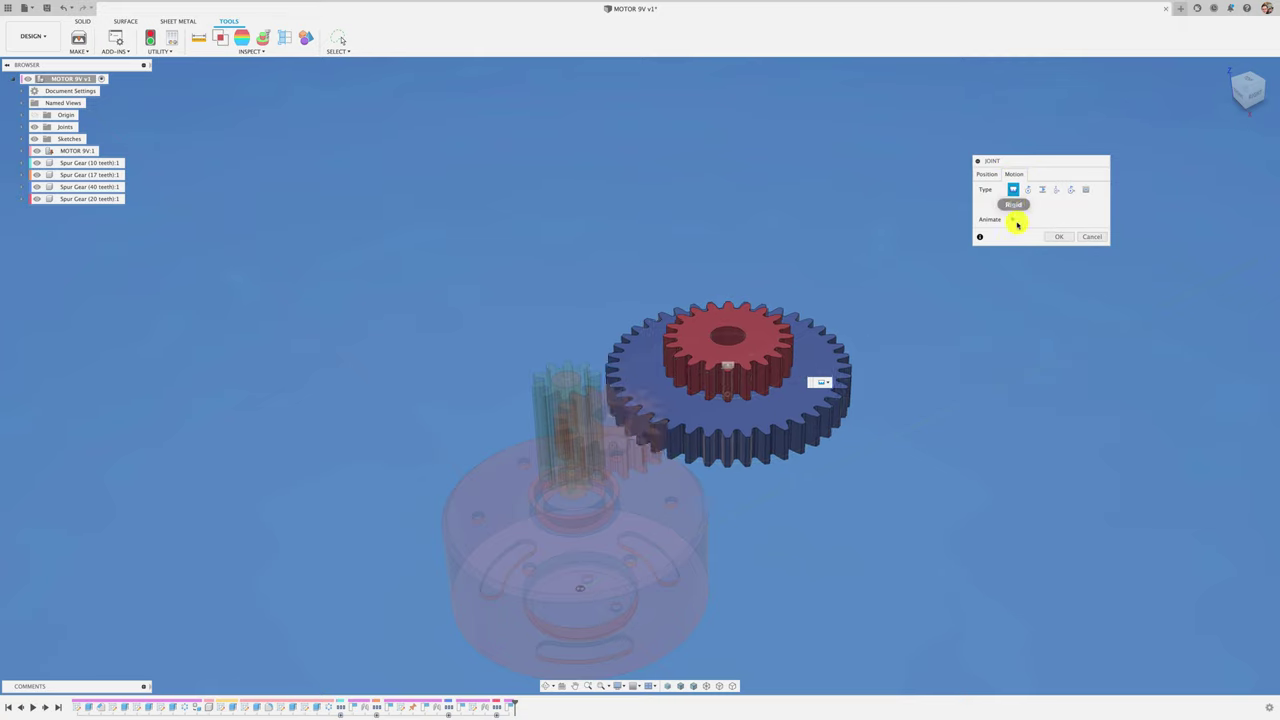
left_click(1059, 251)
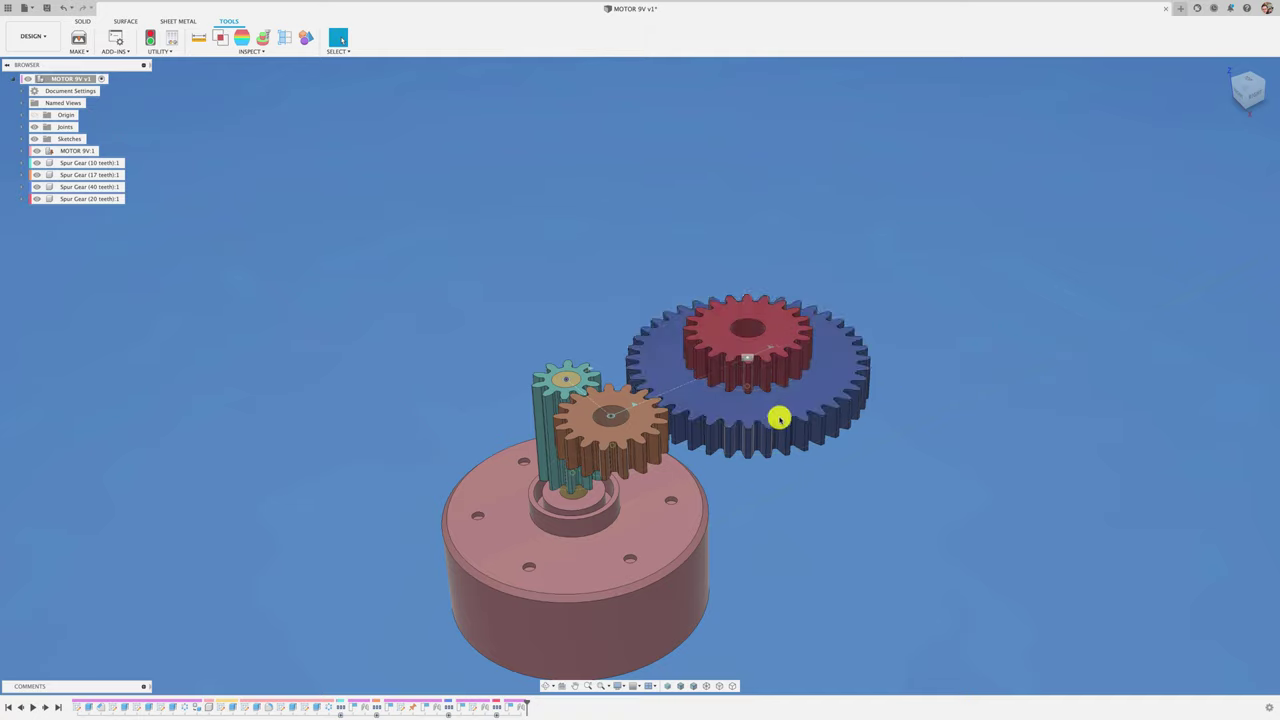
Combine-join the stacked 40-tooth and 20-tooth gear bodies into one solid, then check both components.
left_click(80, 198)
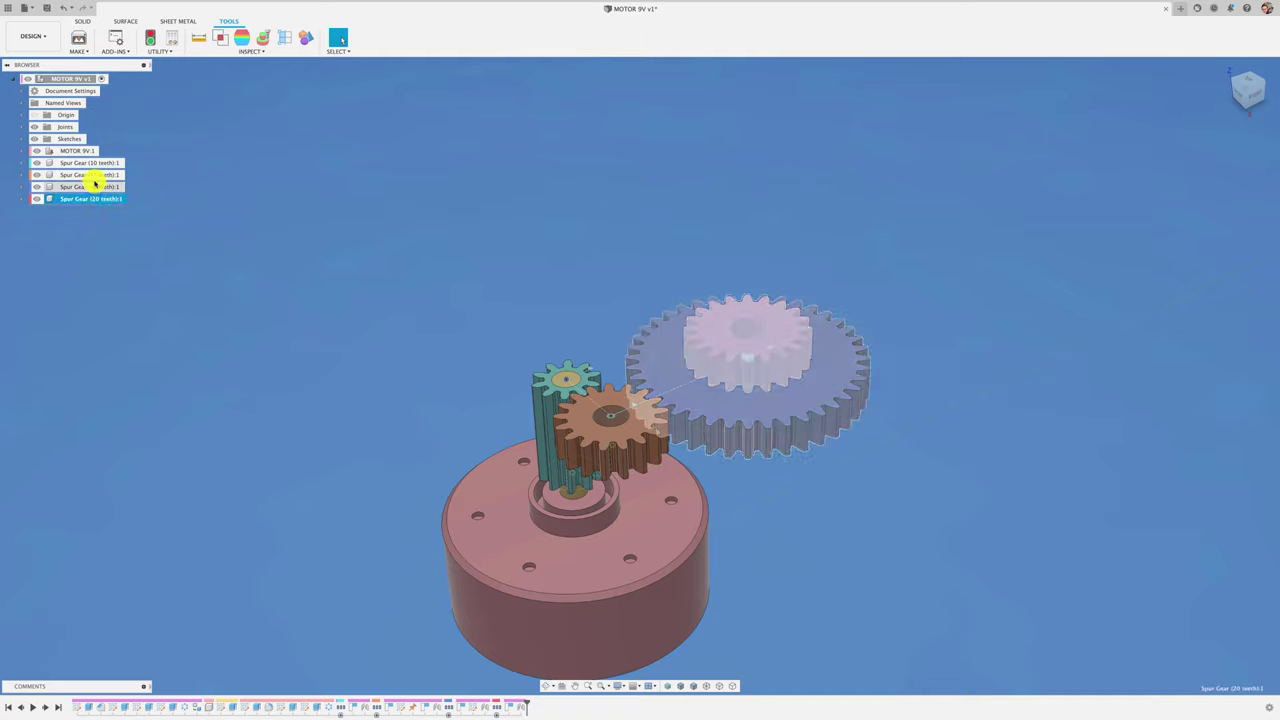
left_click(330, 188)
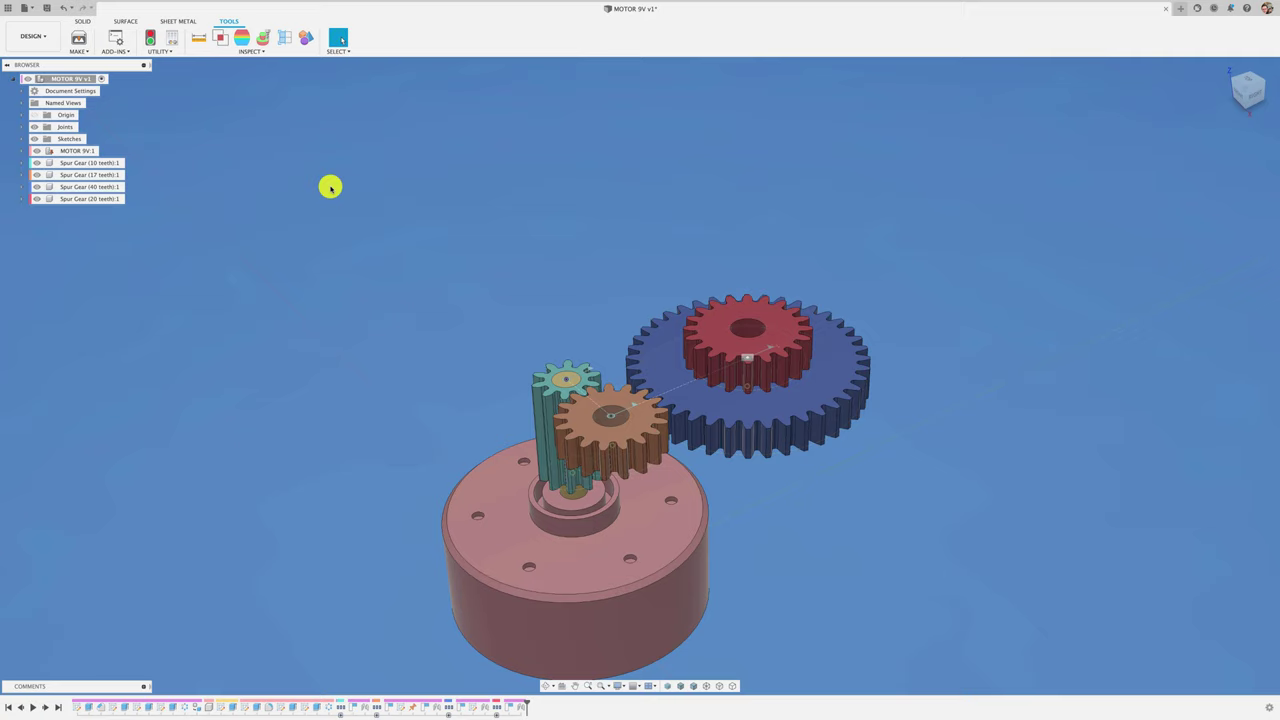
left_click(82, 15)
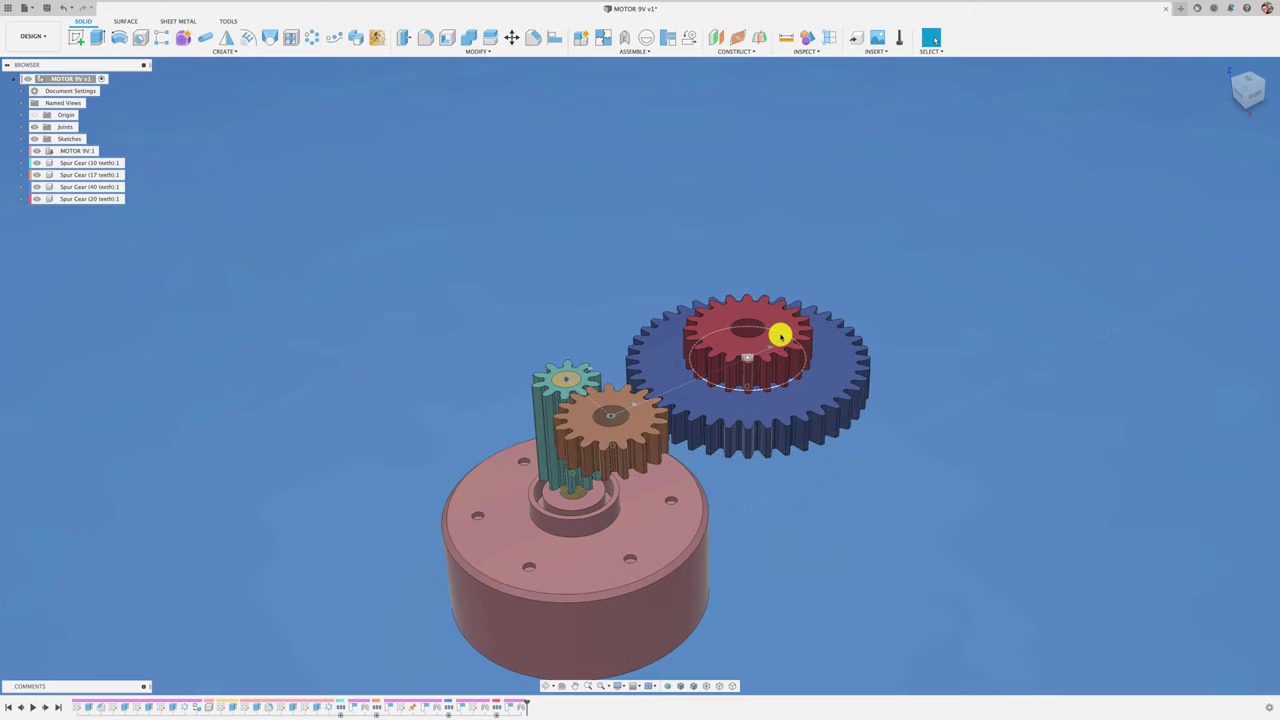
left_click(104, 187)
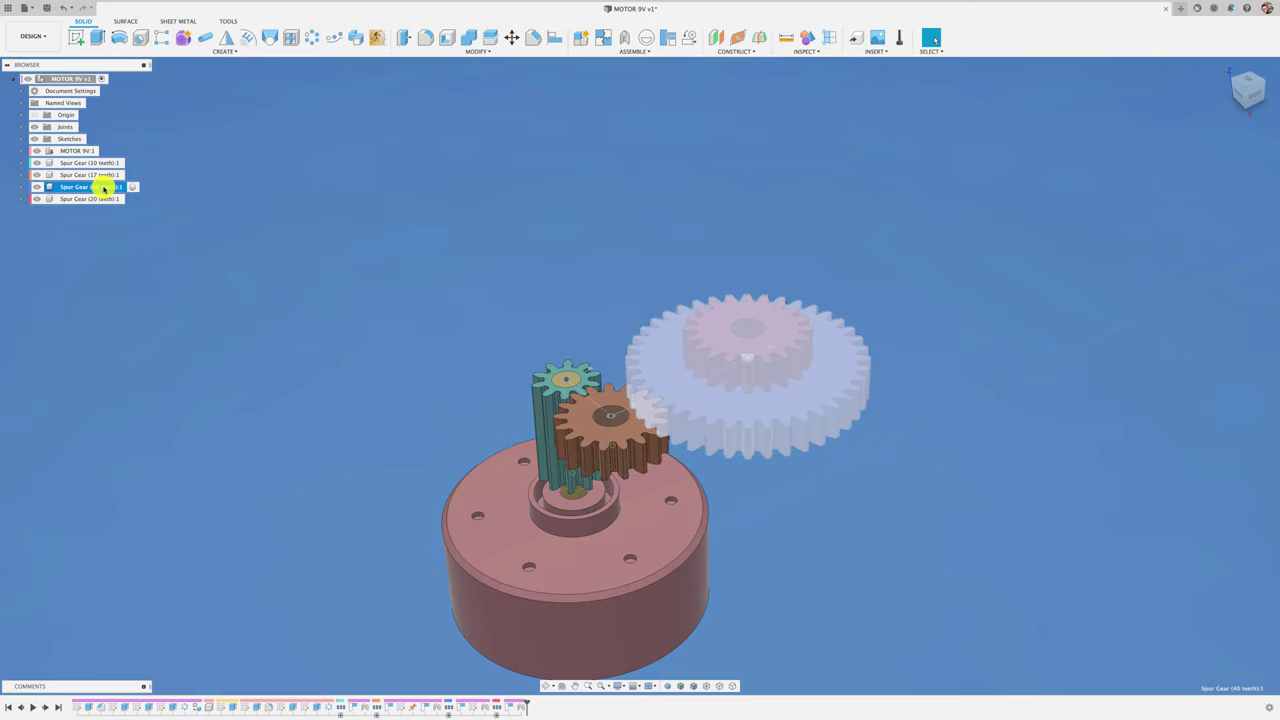
left_click(100, 199, "ctrl")
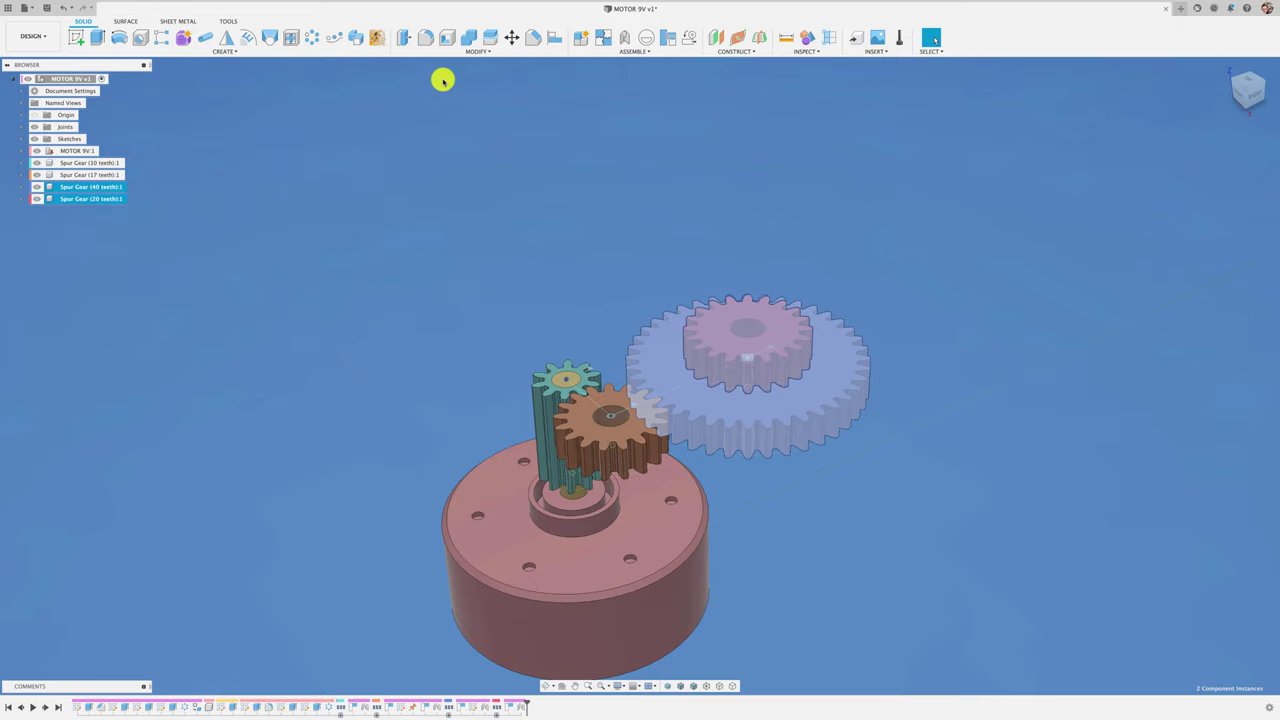
left_click(470, 38)
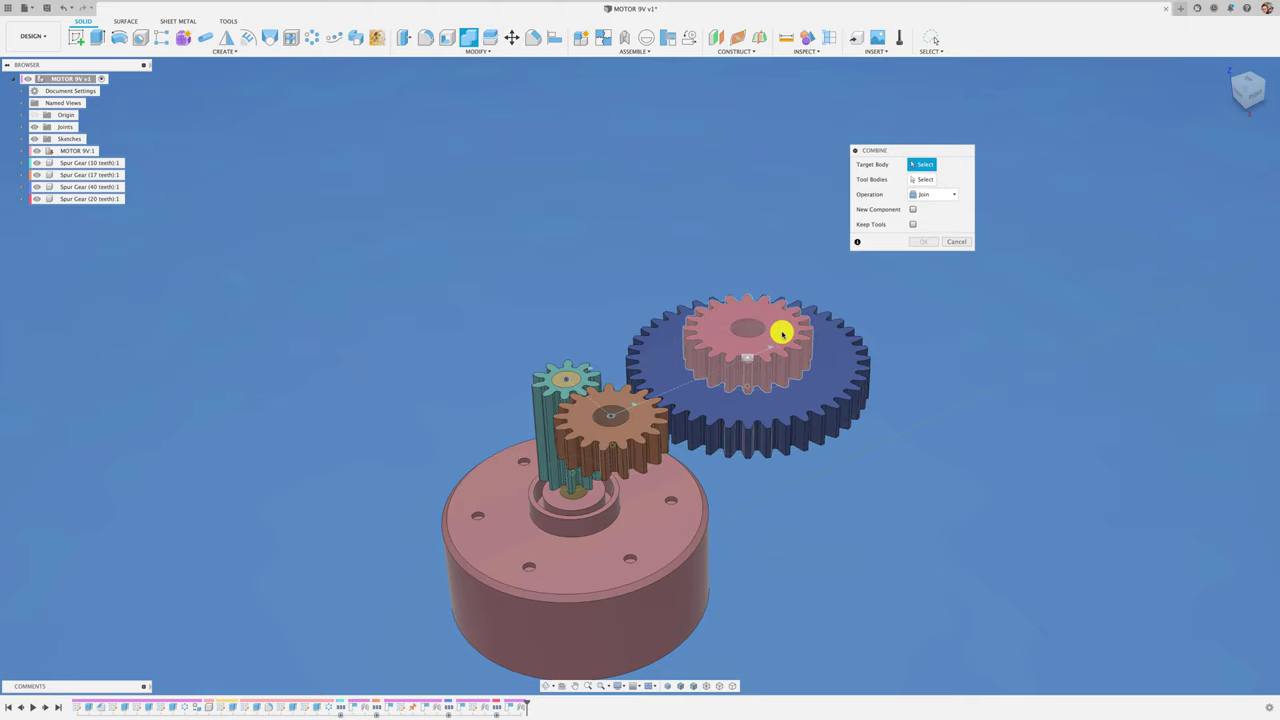
left_click(784, 340)
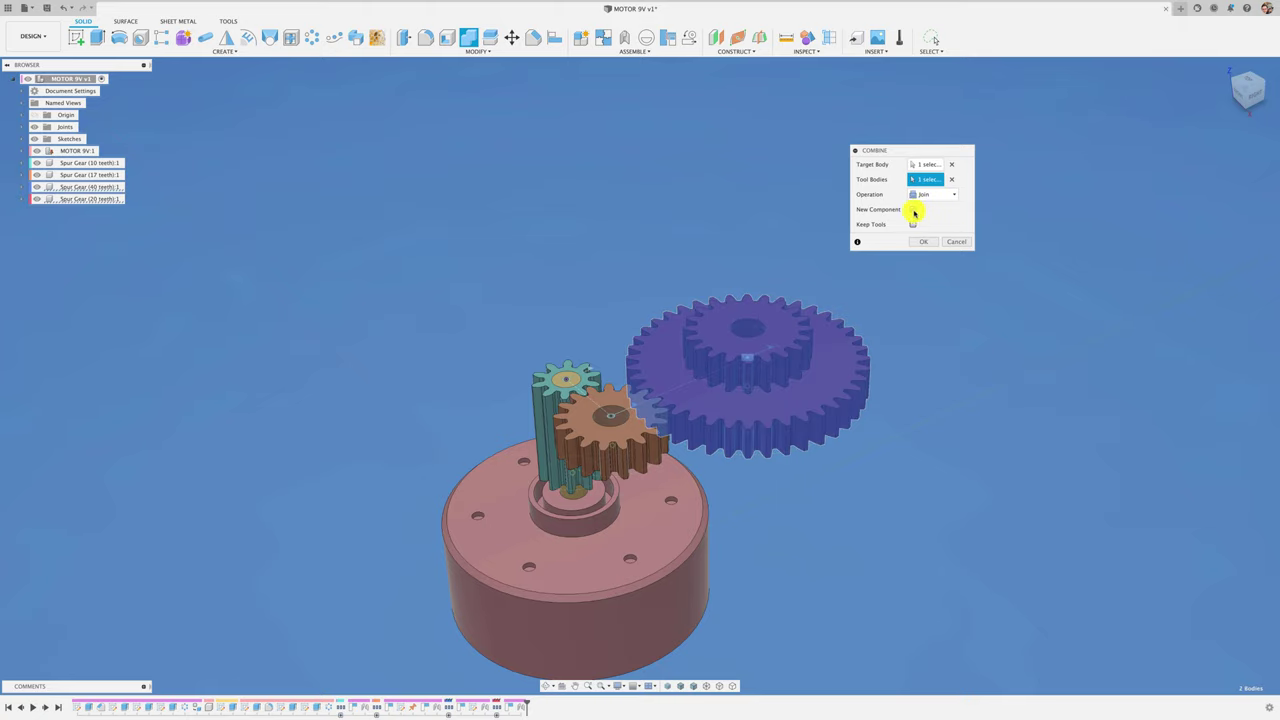
key("Return")
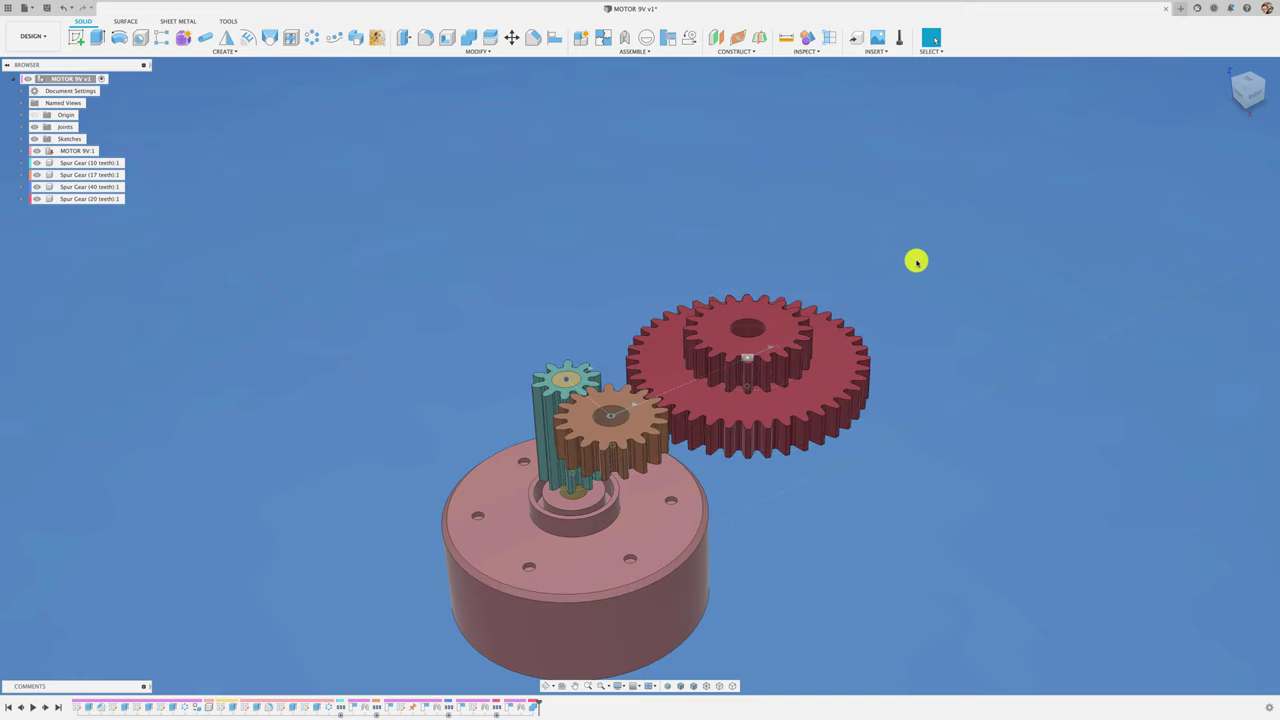
left_click(106, 187)
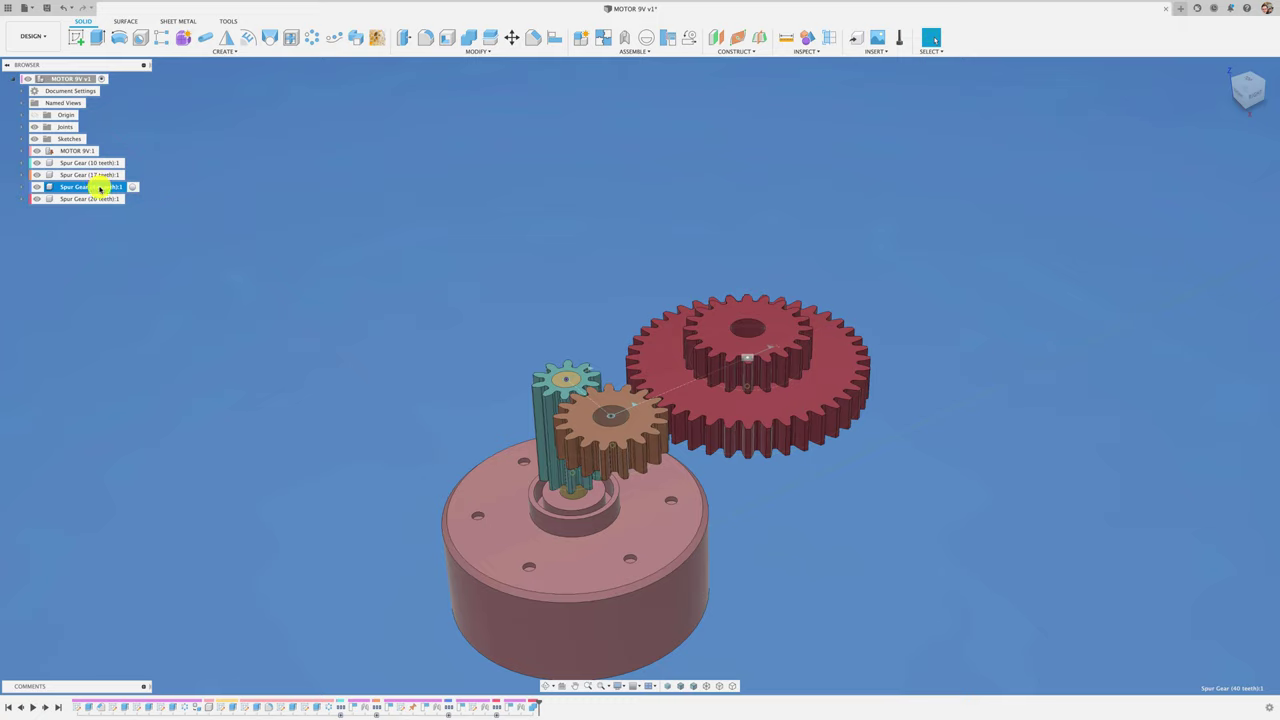
left_click(92, 199)
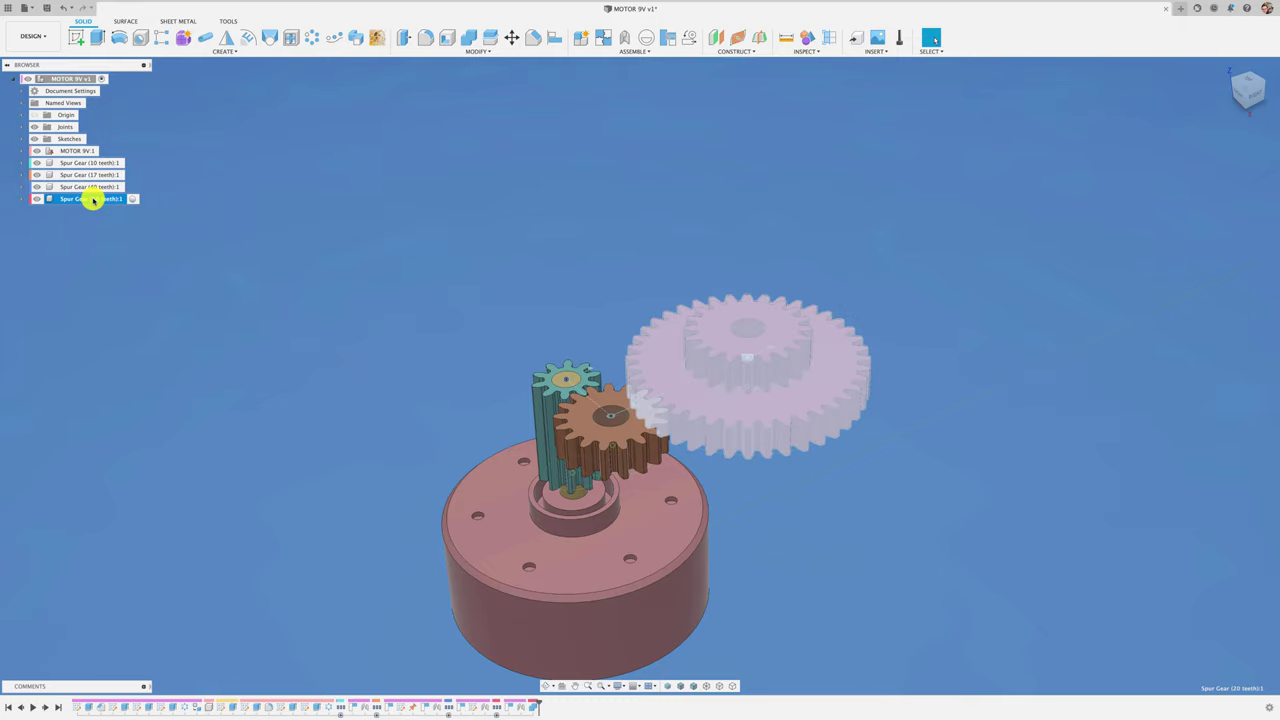
key("Escape")
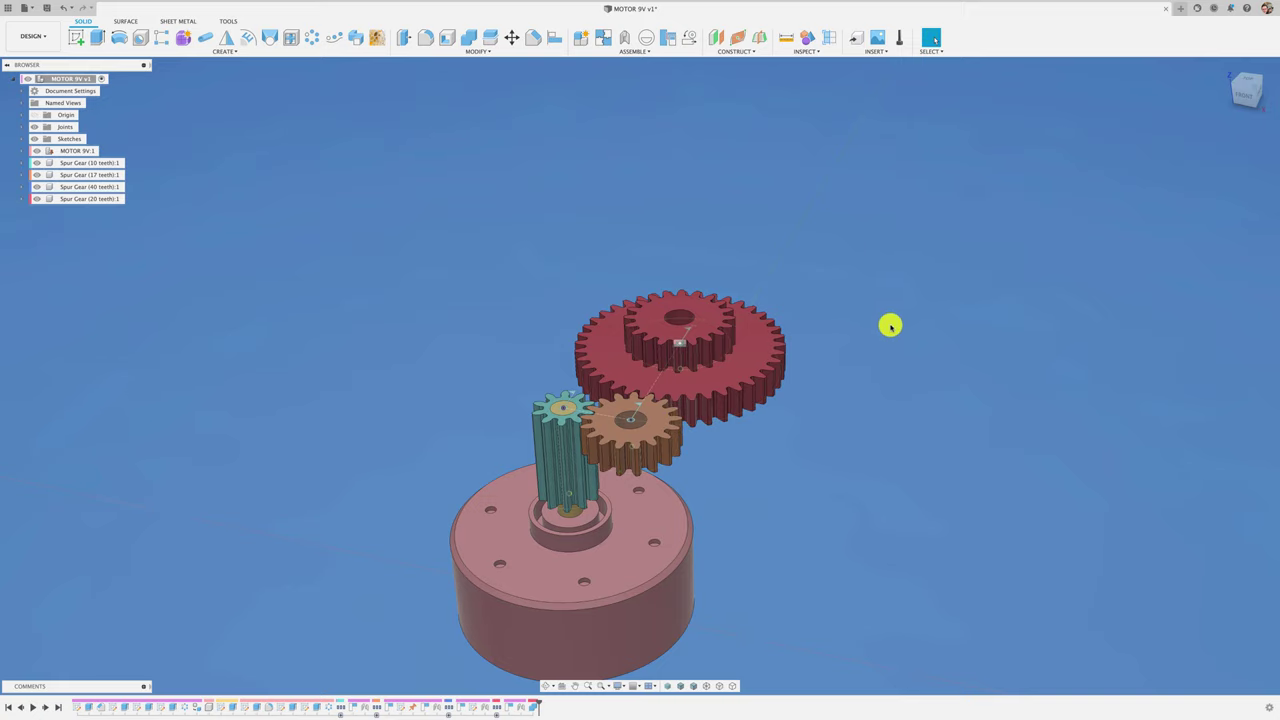
From the top view, generate a 65-tooth gear with the SpurGear script.
left_click(1249, 84)
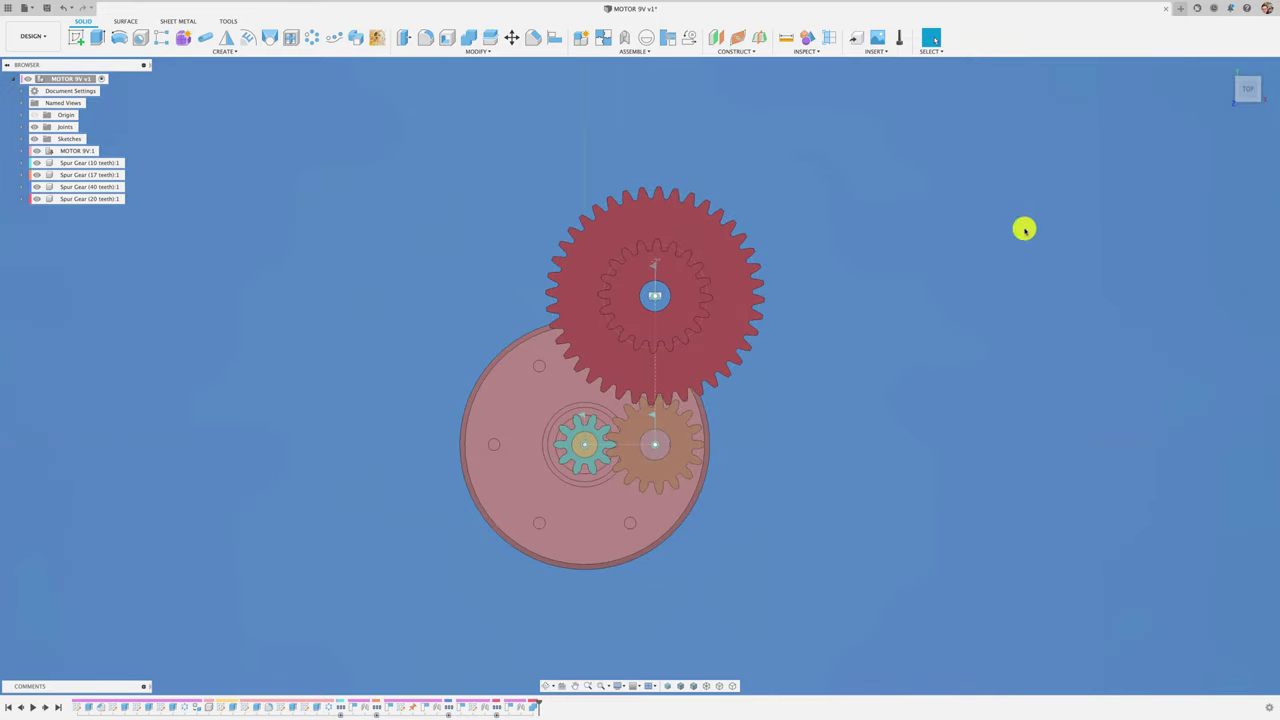
left_click(228, 21)
left_click(115, 37)
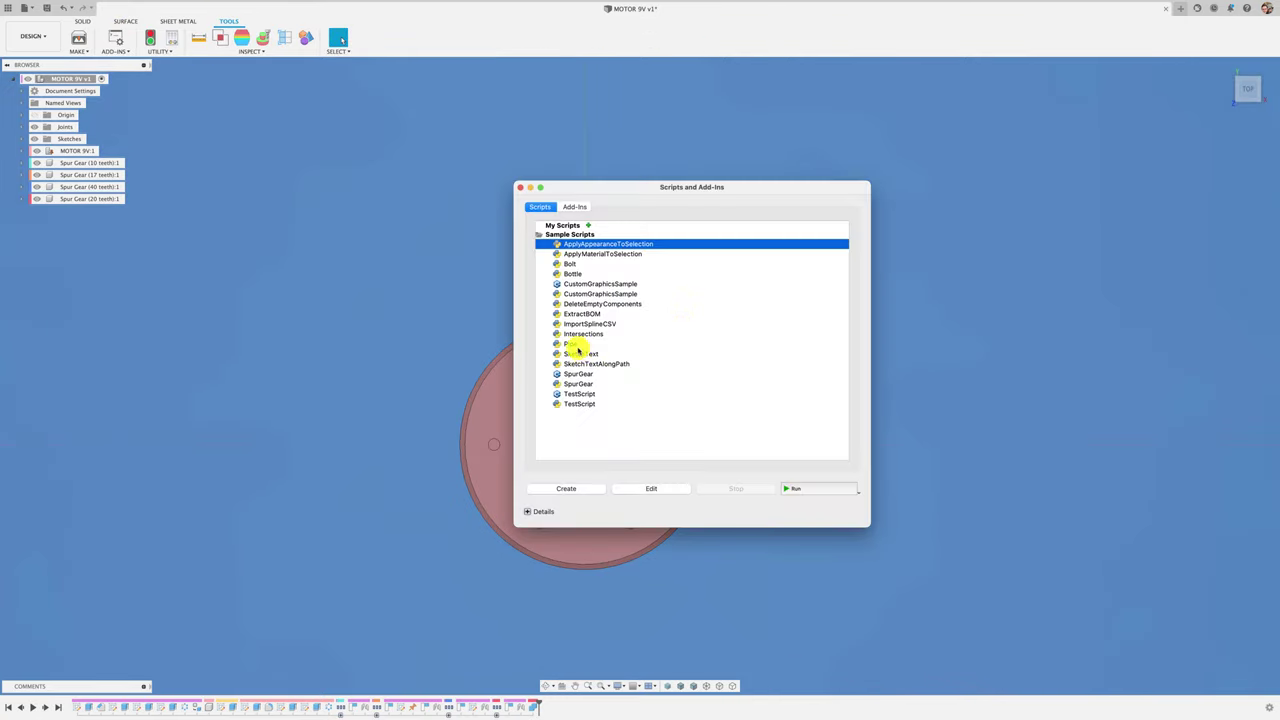
left_click(578, 373)
left_click(799, 489)
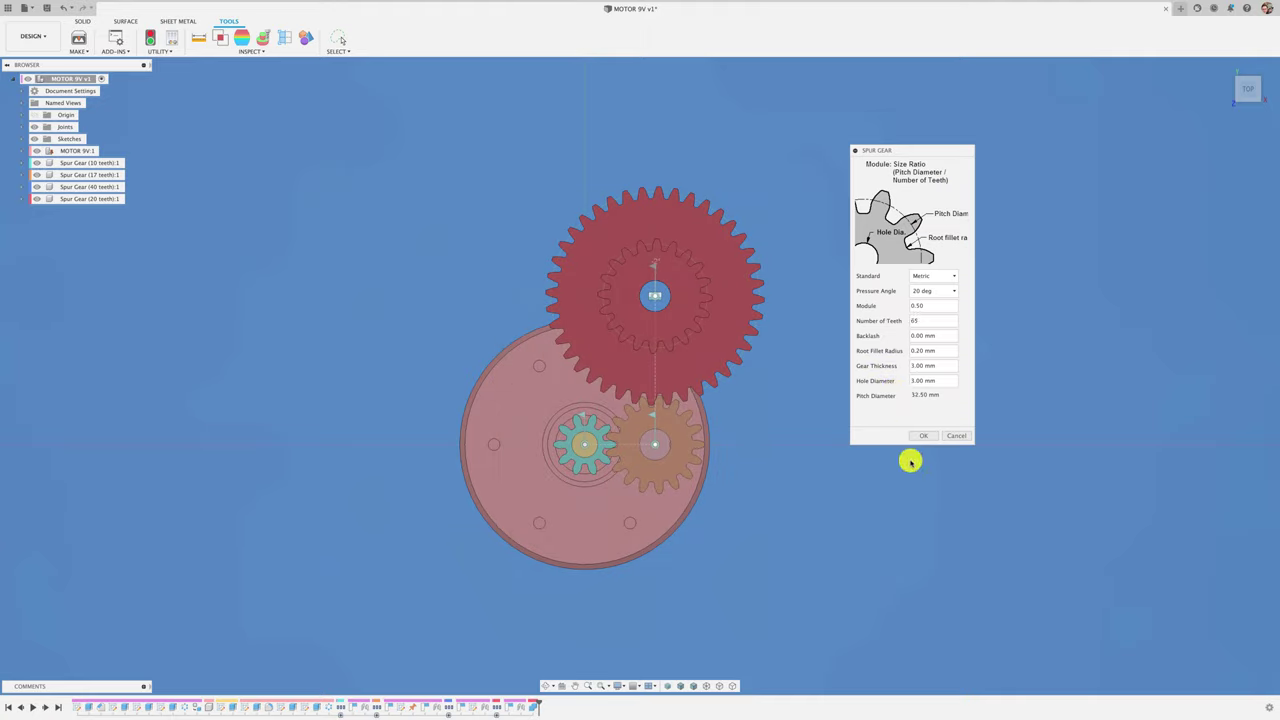
left_click(930, 438)
Move the 65-tooth gear beside the red gear, level with it and clear of the others.
left_click(92, 211)
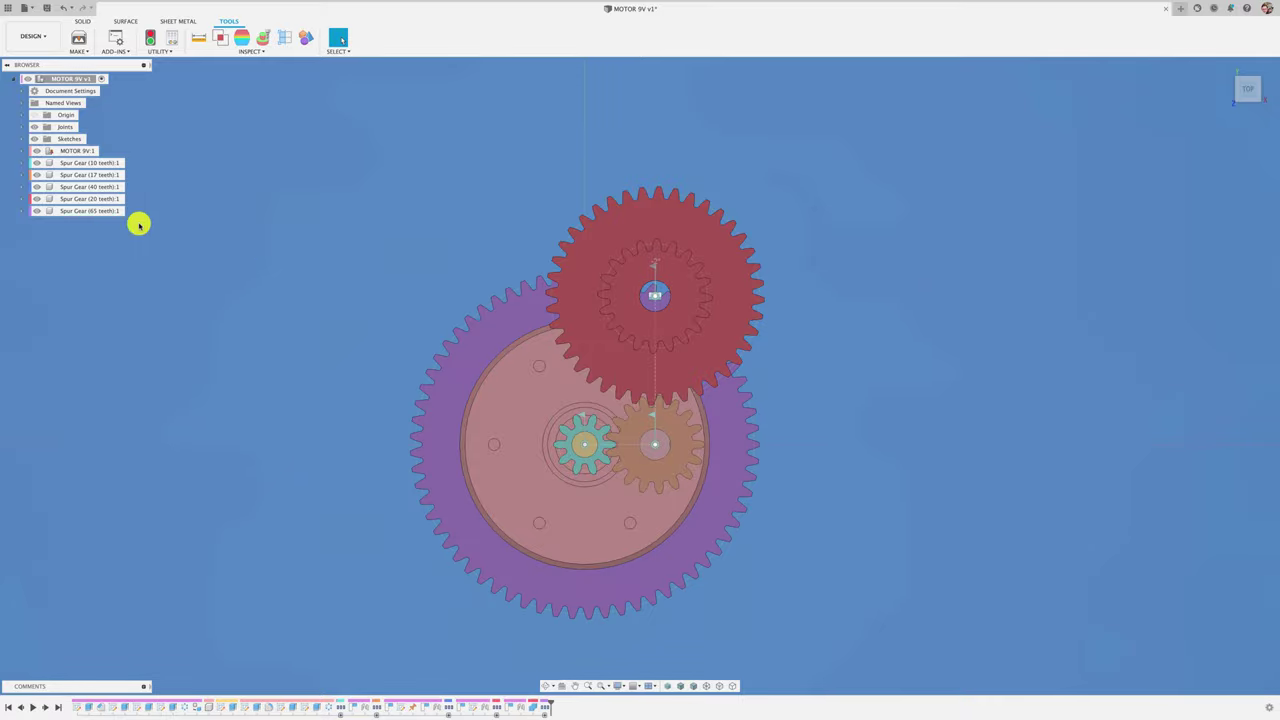
mouse_move(676, 552)
left_mouse_down()
mouse_move(994, 489)
mouse_move(960, 454)
left_mouse_up()
left_click(1248, 103)
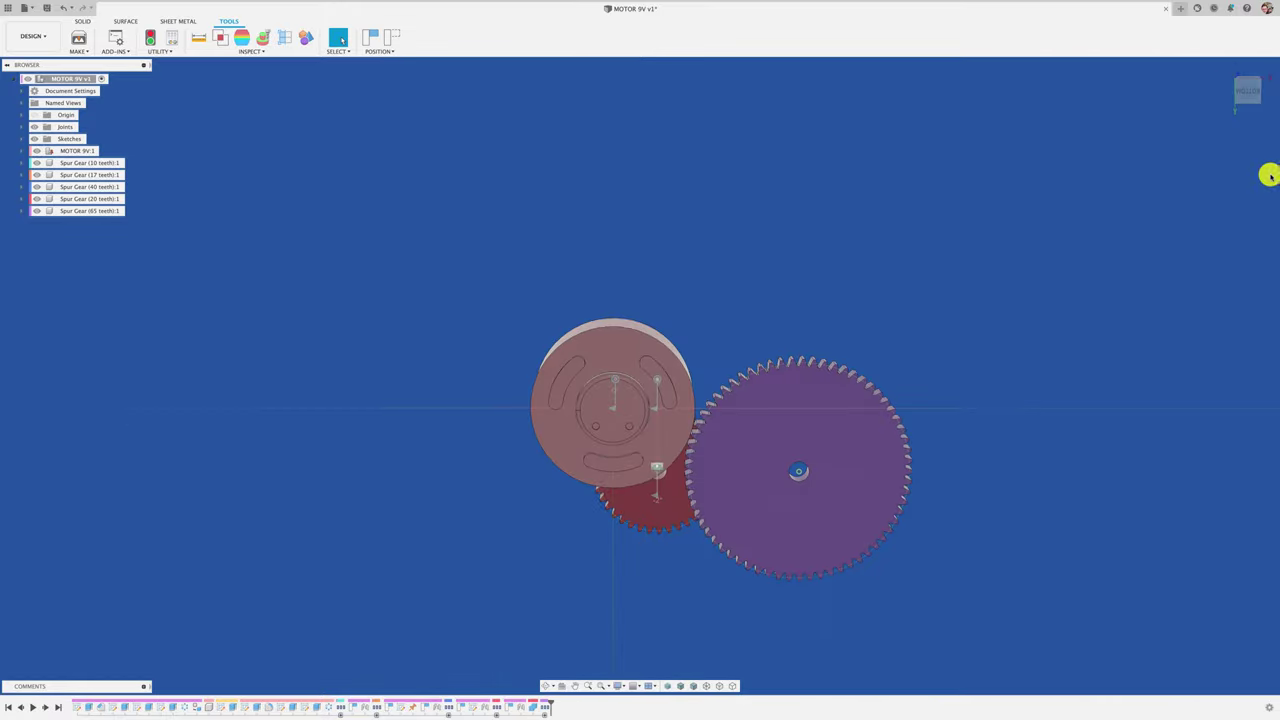
left_click_drag(953, 393, 874, 417)
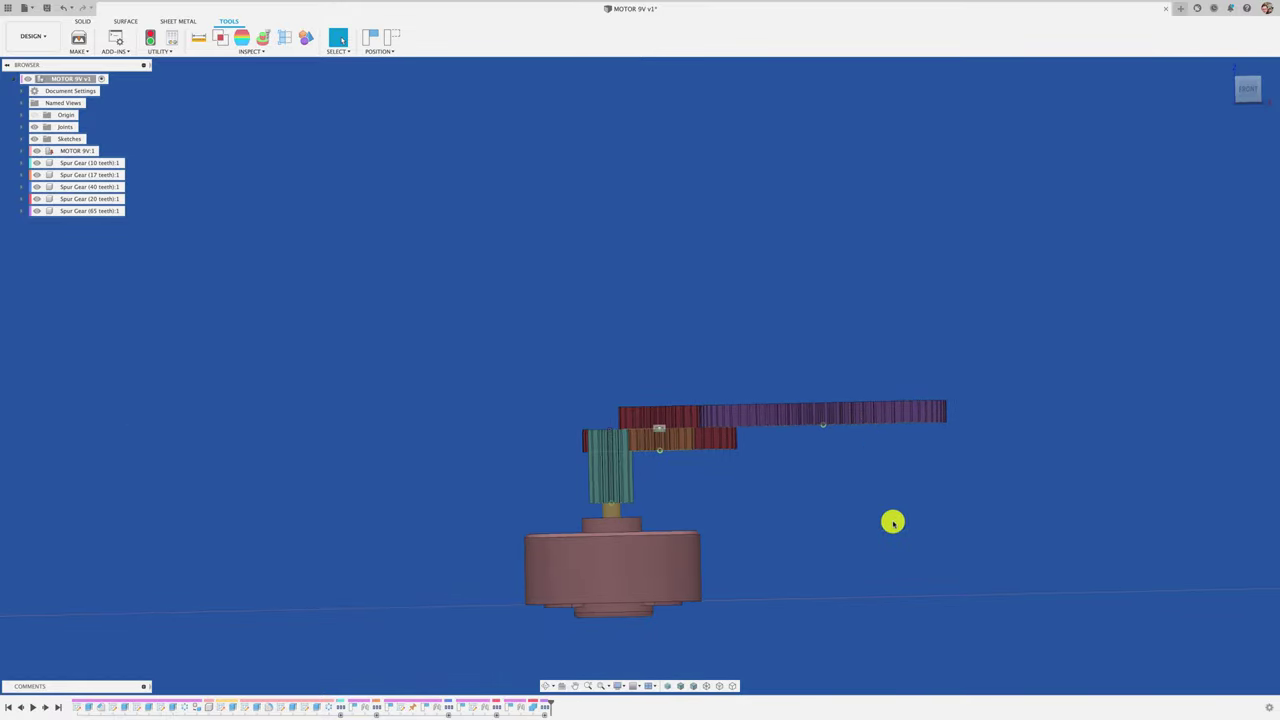
middle_click_drag(891, 523, 1036, 303, "shift")
left_click(1248, 86)
scroll(634, 531, "up", 5)
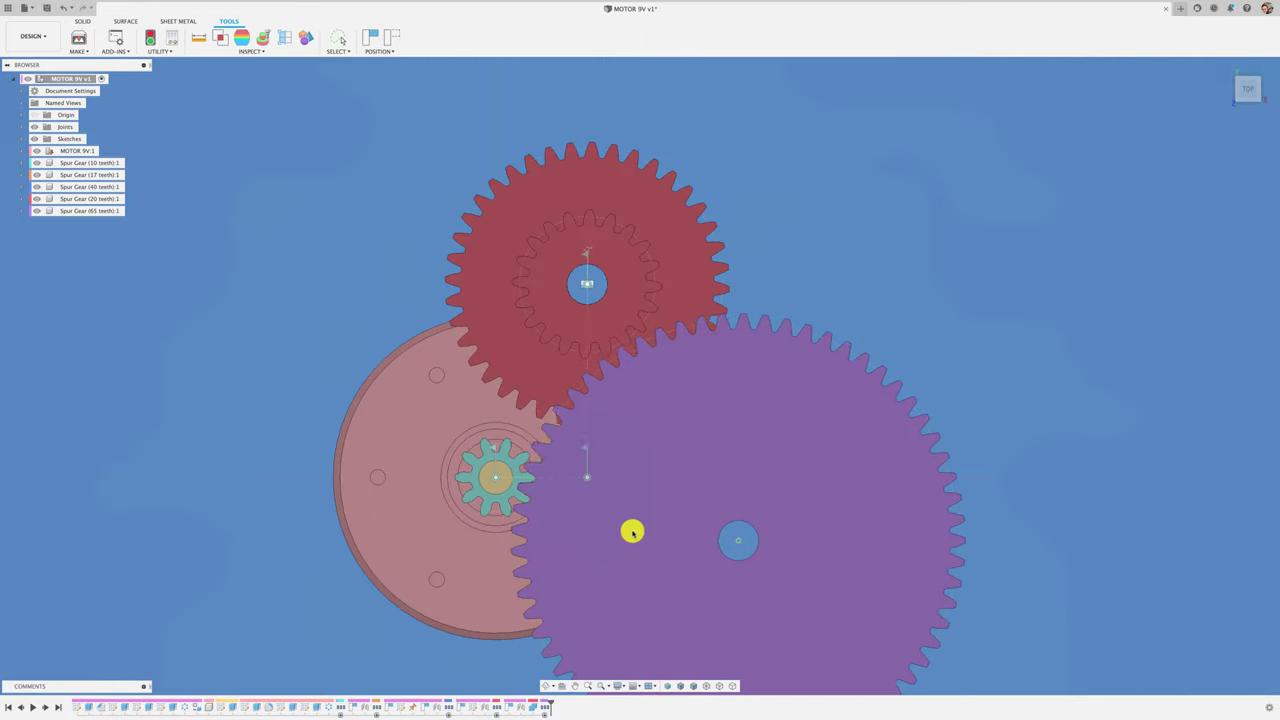
left_click_drag(646, 511, 760, 337)
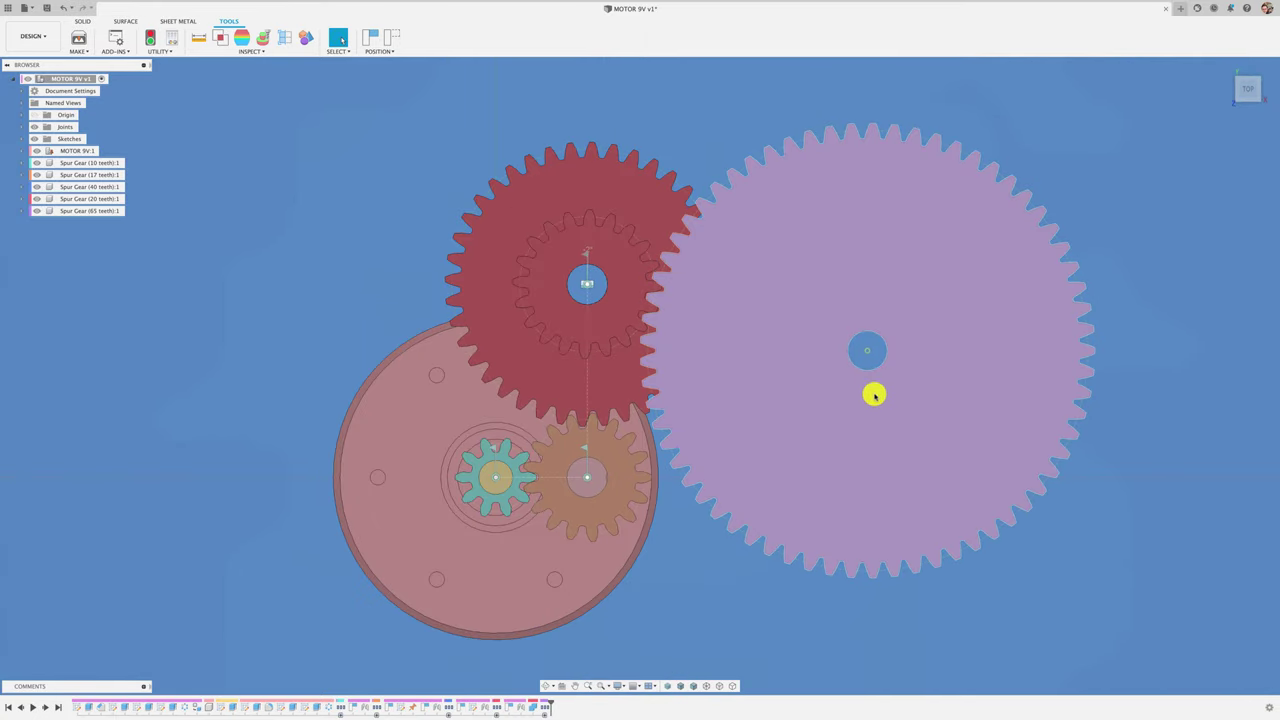
Sketch a horizontal construction line on the red gear's face from its hub past the 65-tooth gear.
left_click(82, 21)
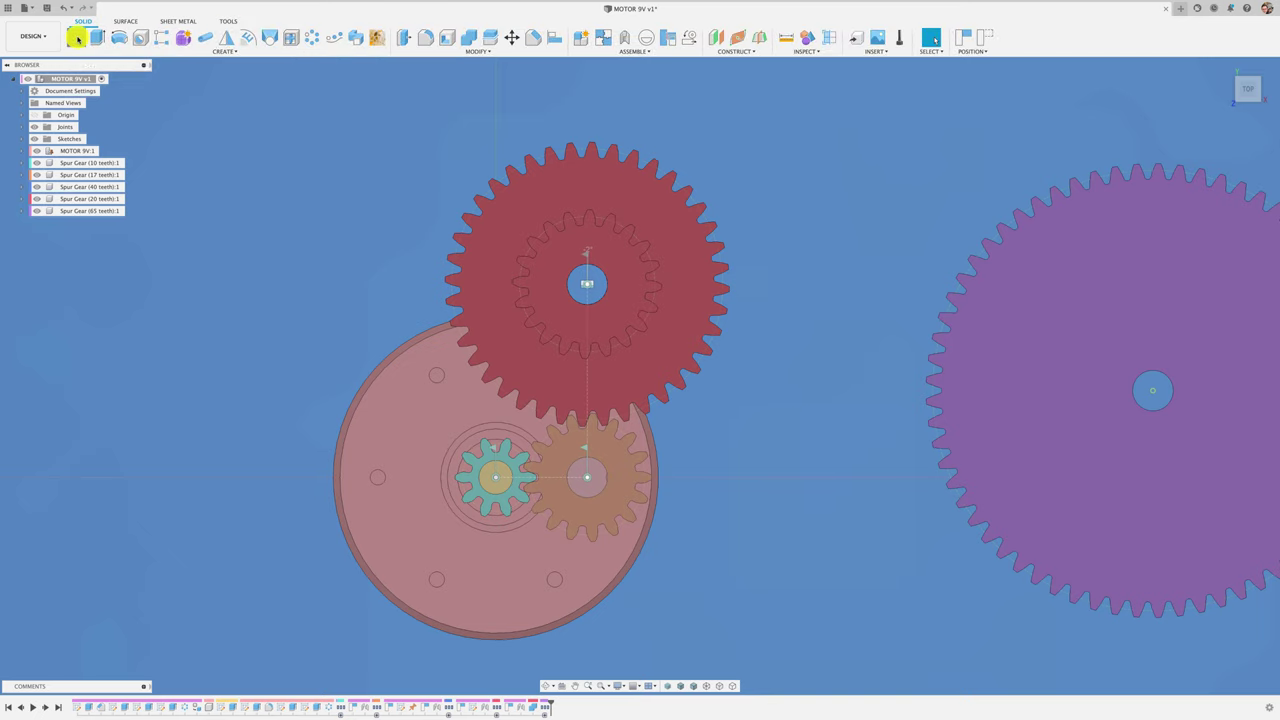
left_click(76, 37)
left_click(612, 258)
left_click(637, 369)
left_click(76, 37)
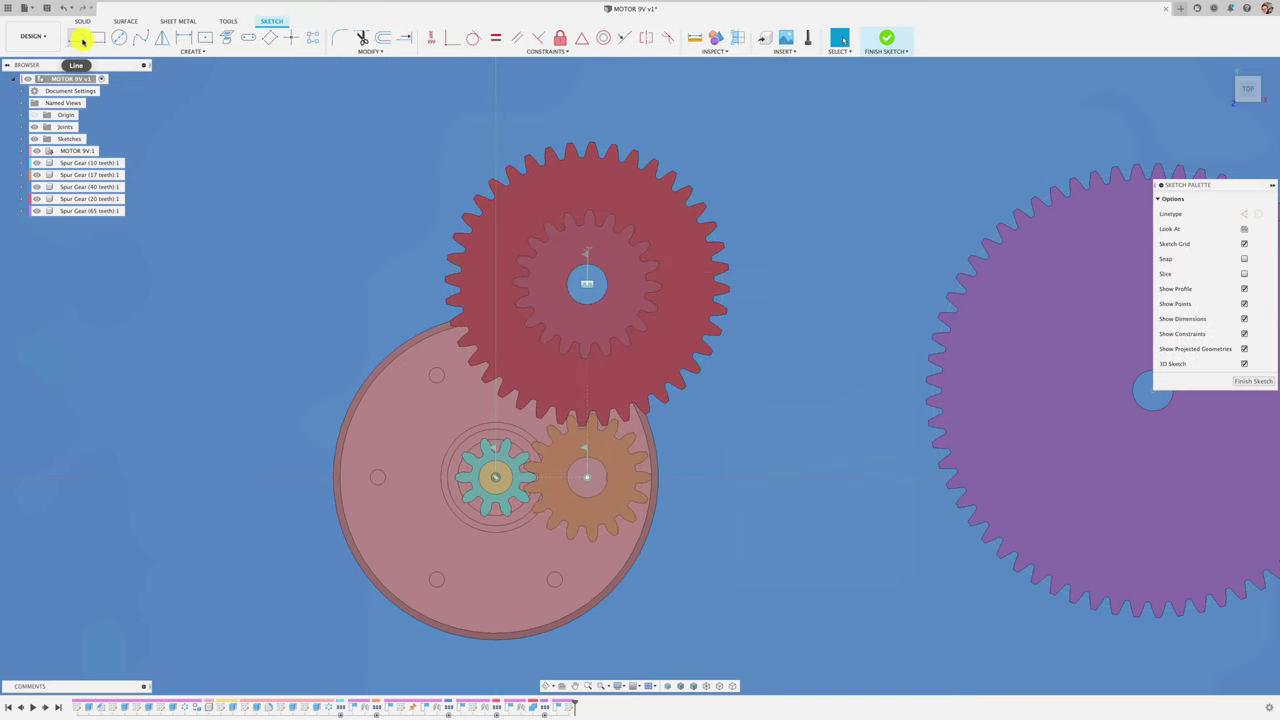
left_click(586, 285)
scroll(834, 288, "down", 2)
scroll(834, 288, "down", 2)
scroll(1057, 266, "right", 5)
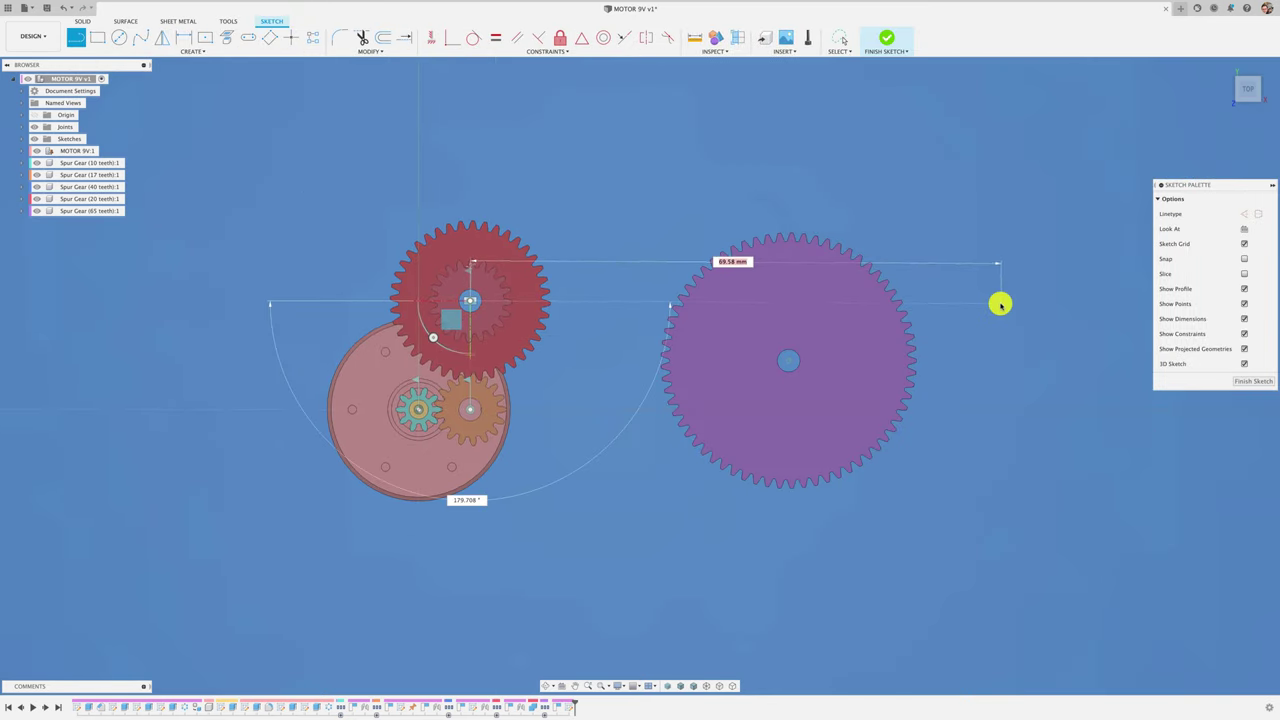
left_click(1000, 300)
key("Escape")
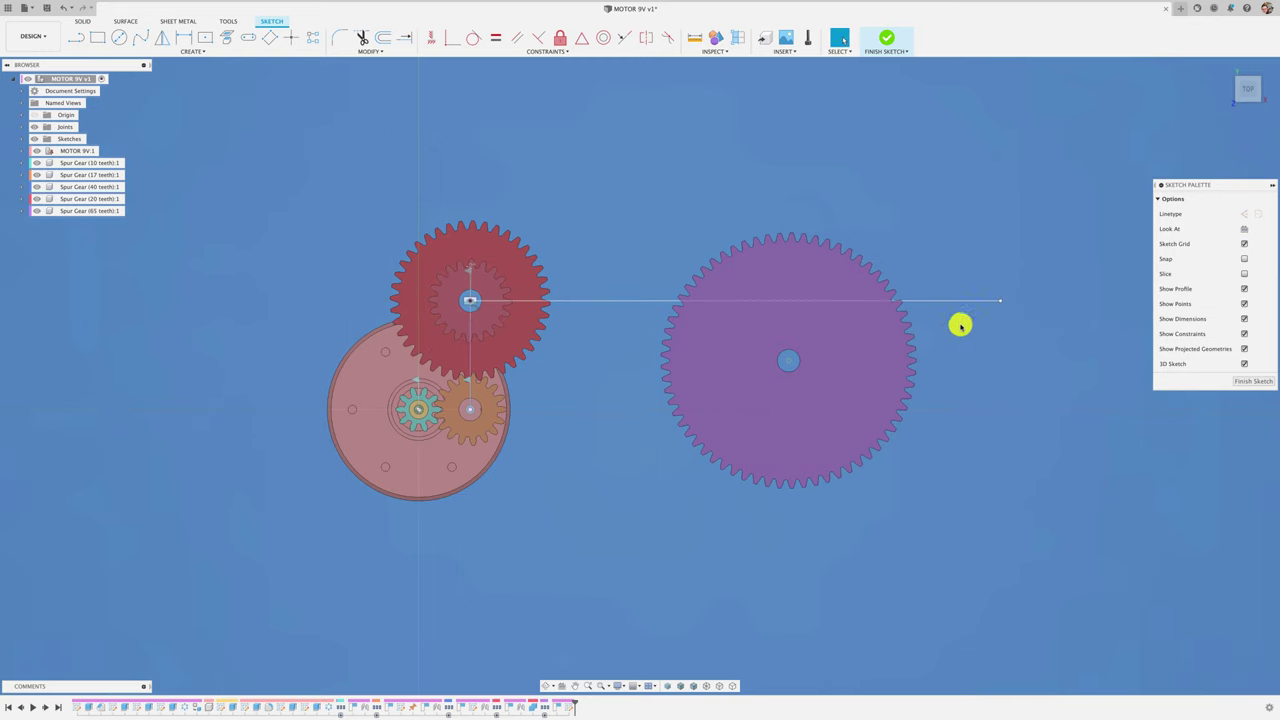
left_click(950, 300)
left_click(1244, 214)
scroll(555, 328, "up", 3)
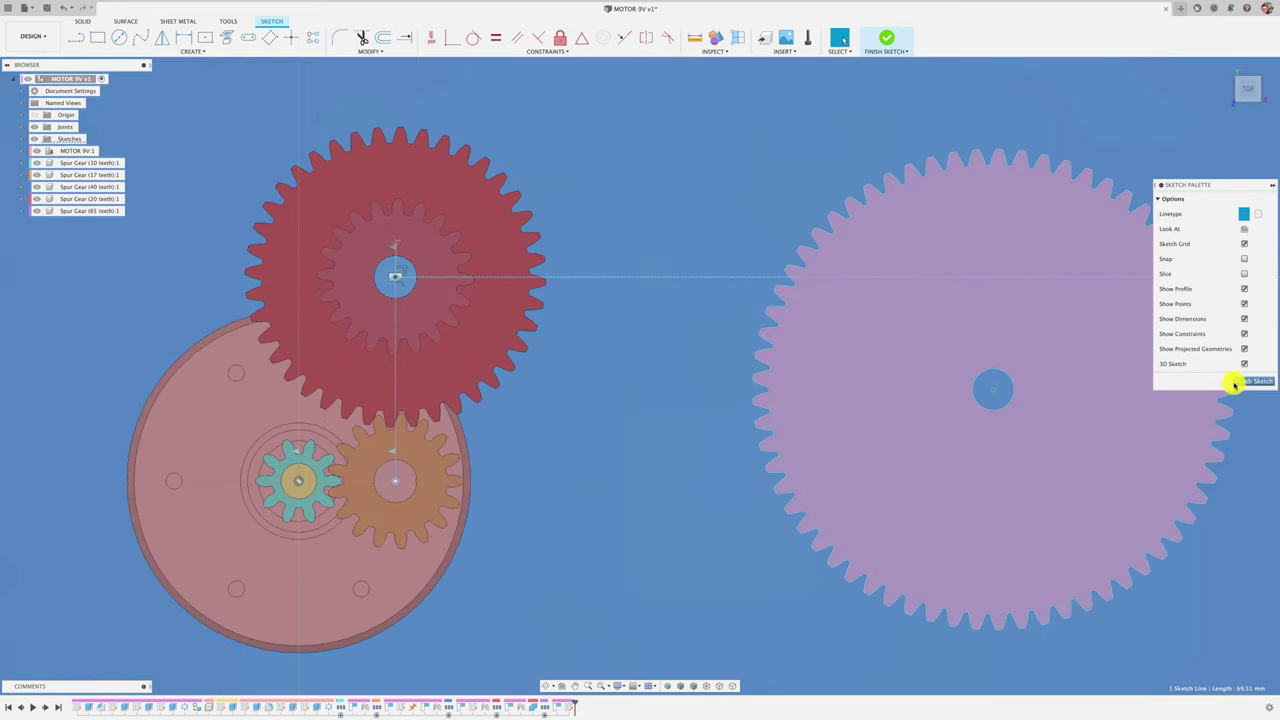
left_click(1240, 381)
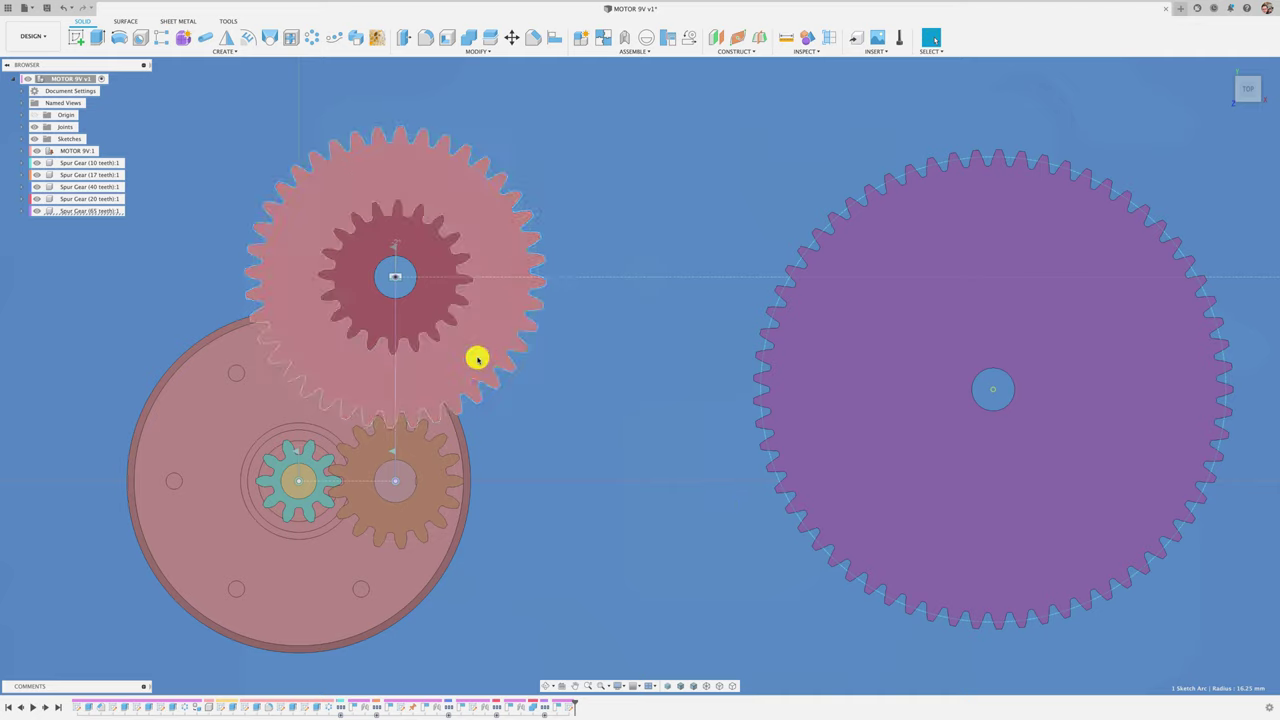
Reopen the horizontal line's sketch to check its dimension, then finish the sketch again.
left_click(648, 280)
scroll(654, 329, "down", 3)
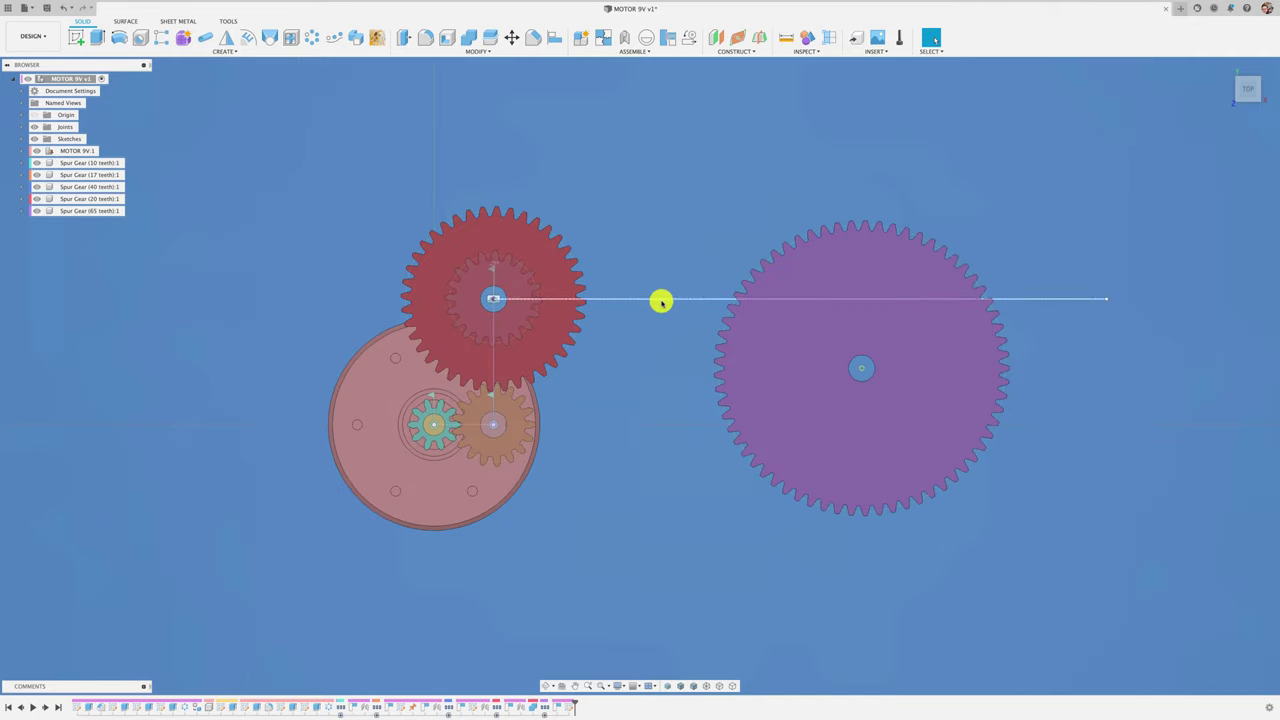
middle_click_drag(663, 300, 614, 196, "shift")
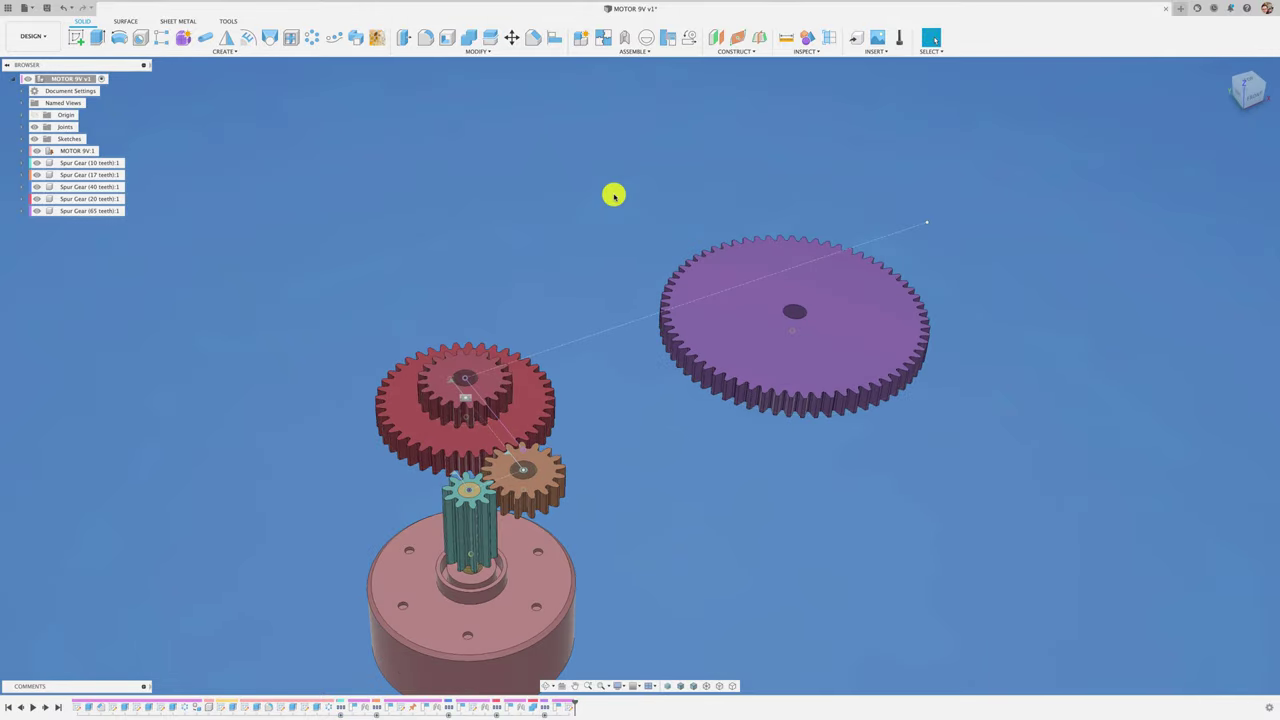
left_click(627, 326)
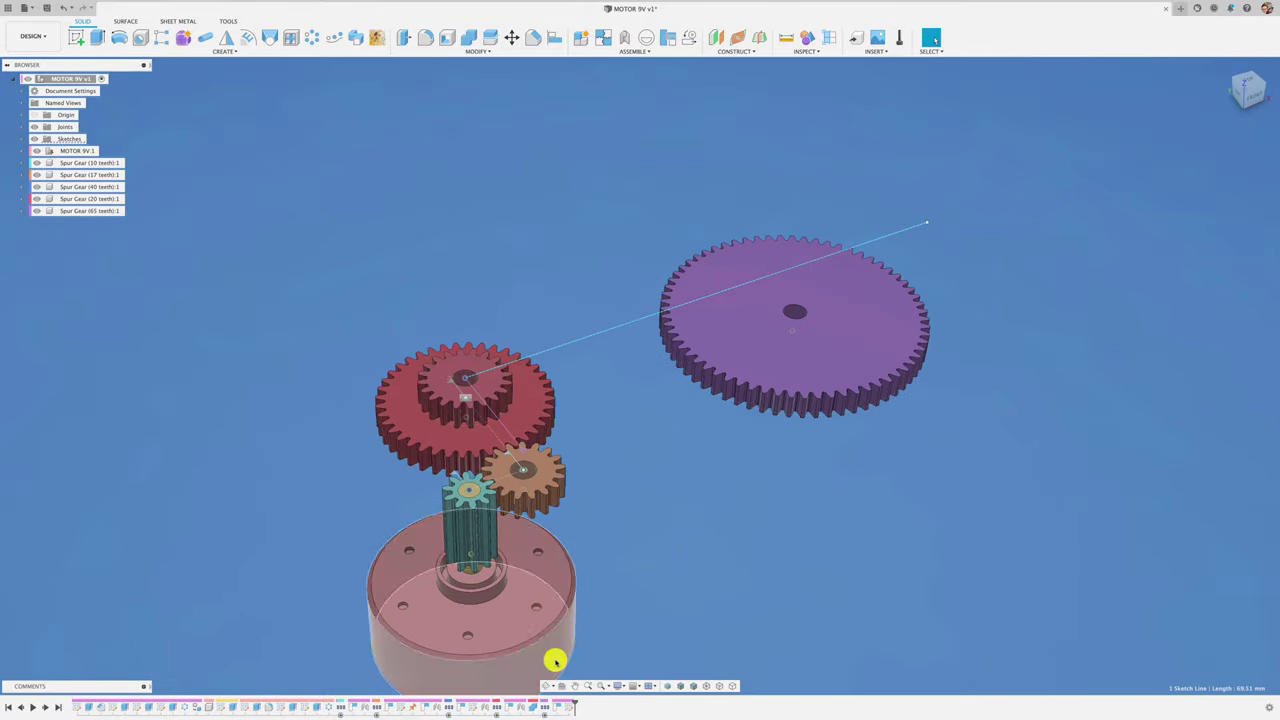
right_click(569, 703)
left_click(600, 609)
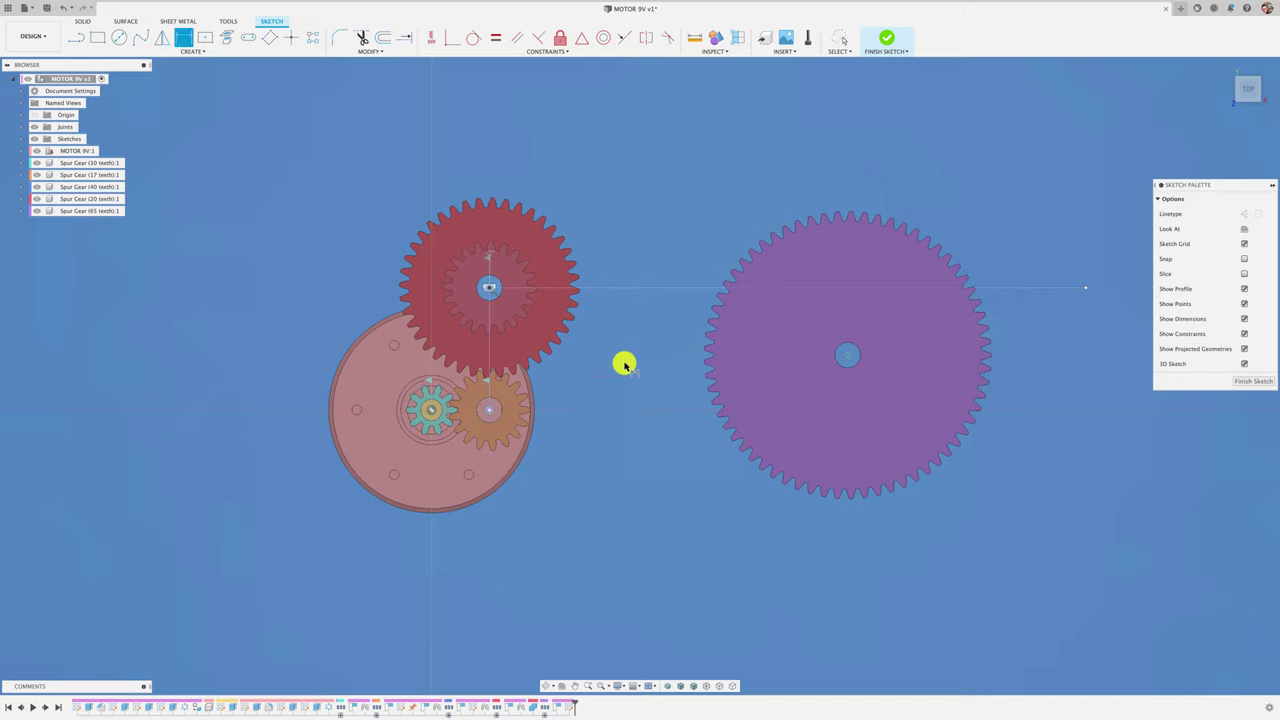
key("o")
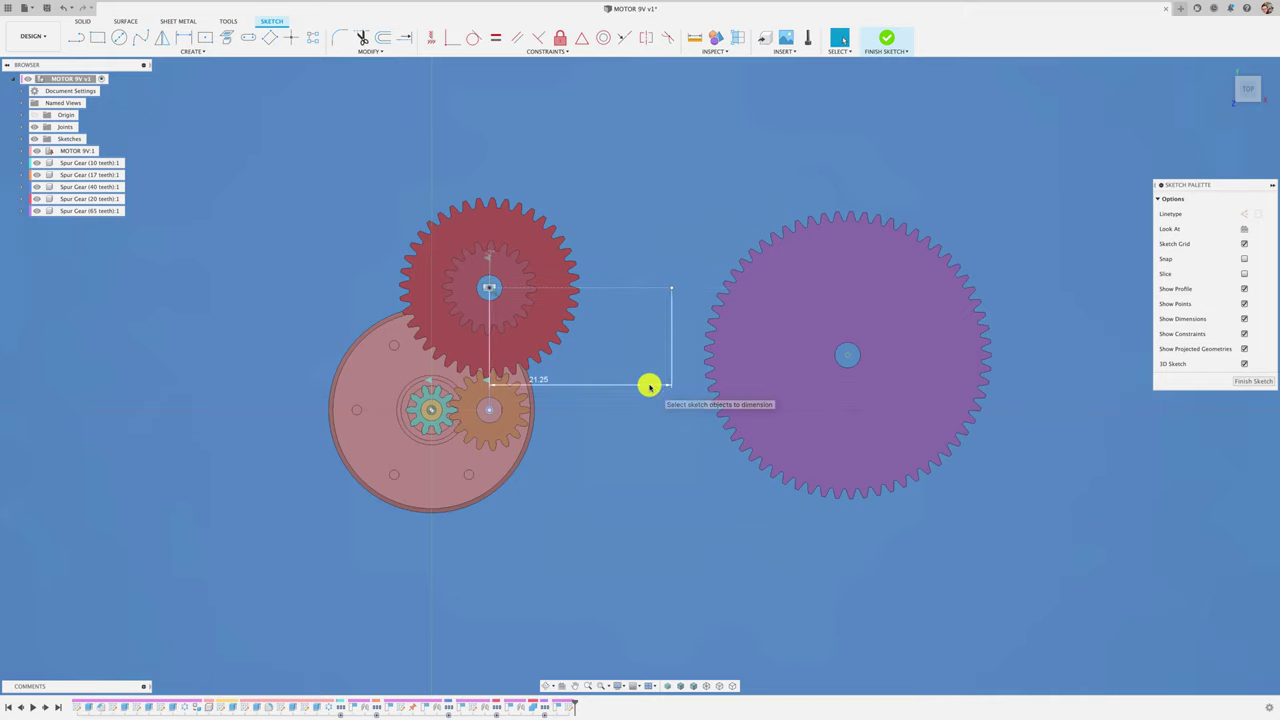
left_click(1253, 381)
Joint the 65-tooth gear's centre hole to the sketch line, with revolute motion about Z.
key("j")
left_click(820, 300)
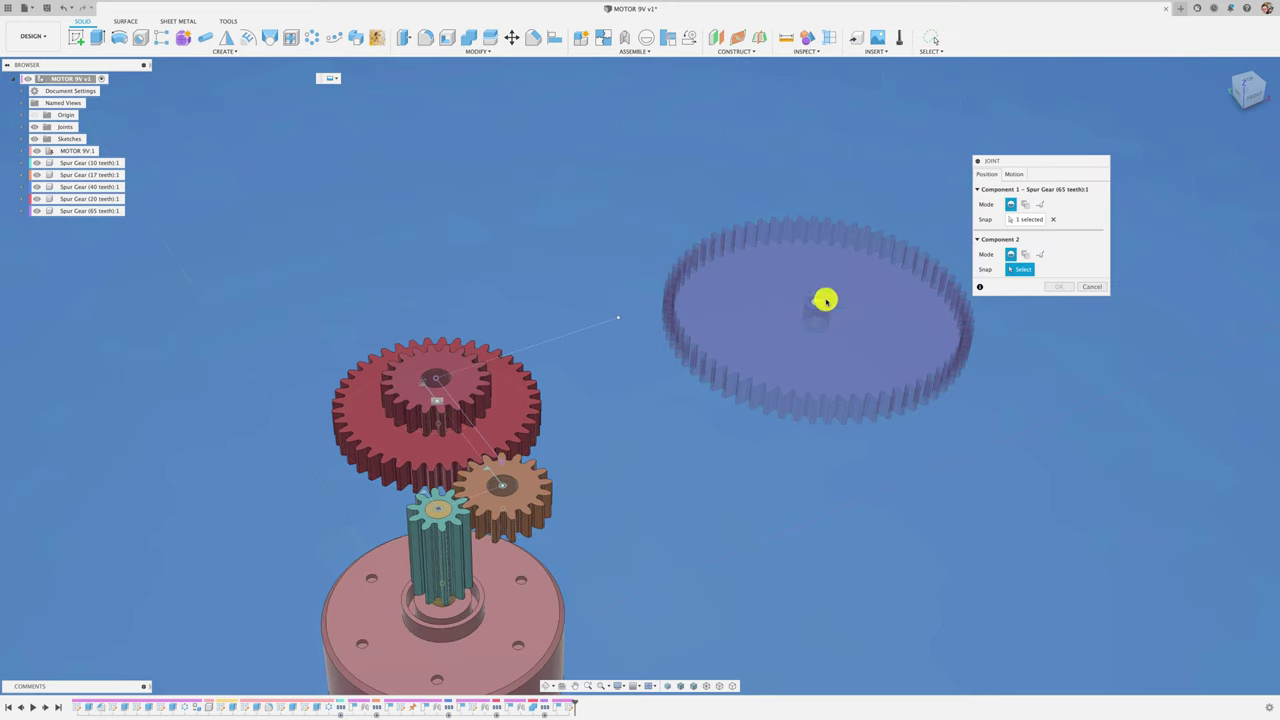
left_click(640, 377)
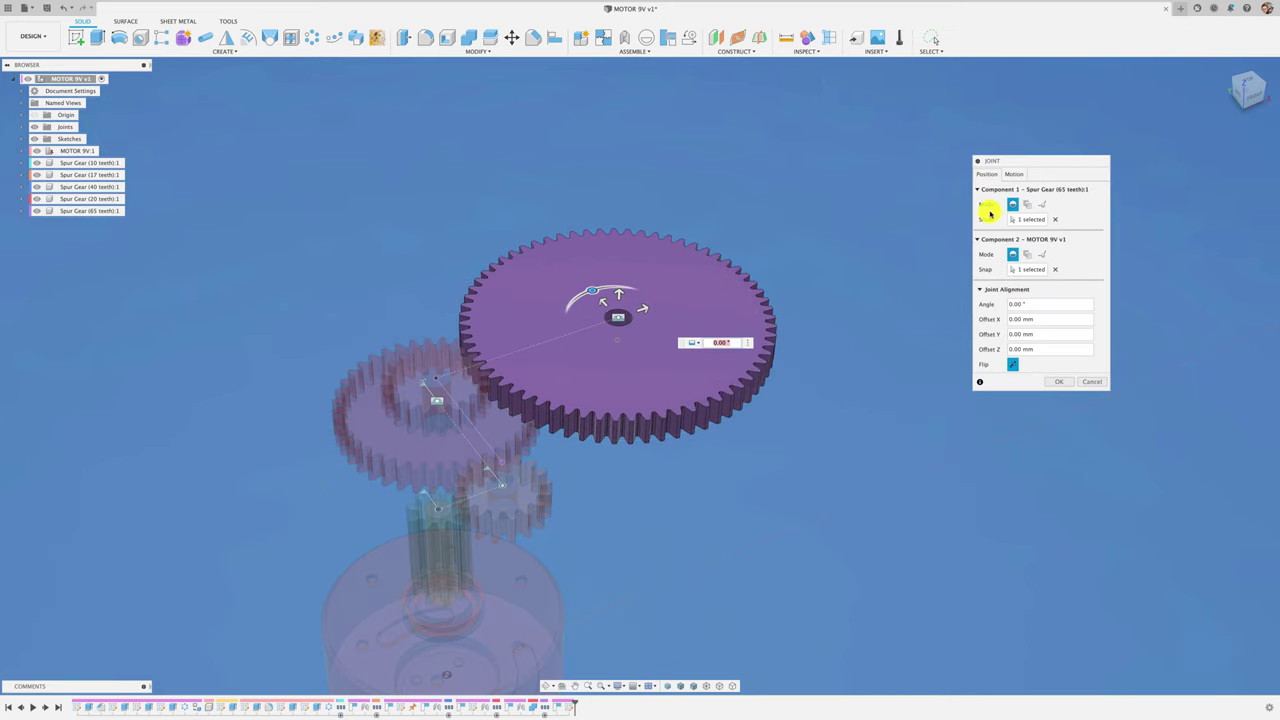
left_click(1013, 174)
left_click(1027, 189)
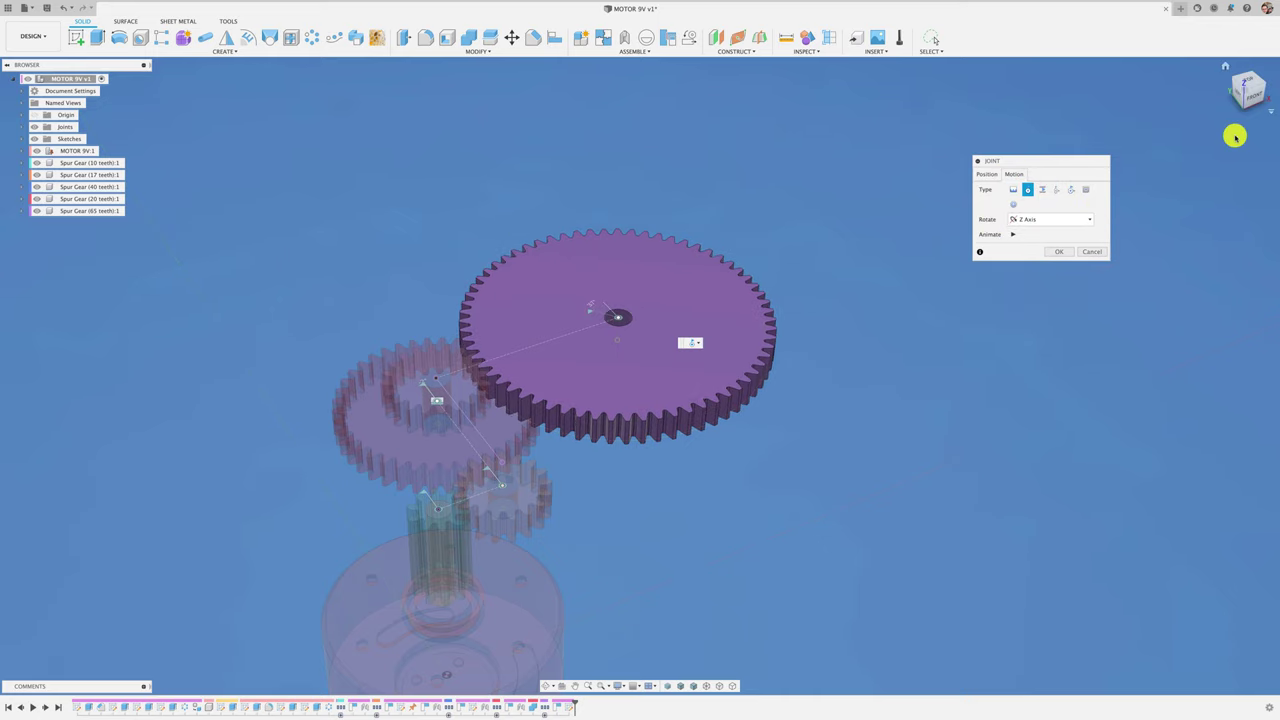
left_click(1246, 84)
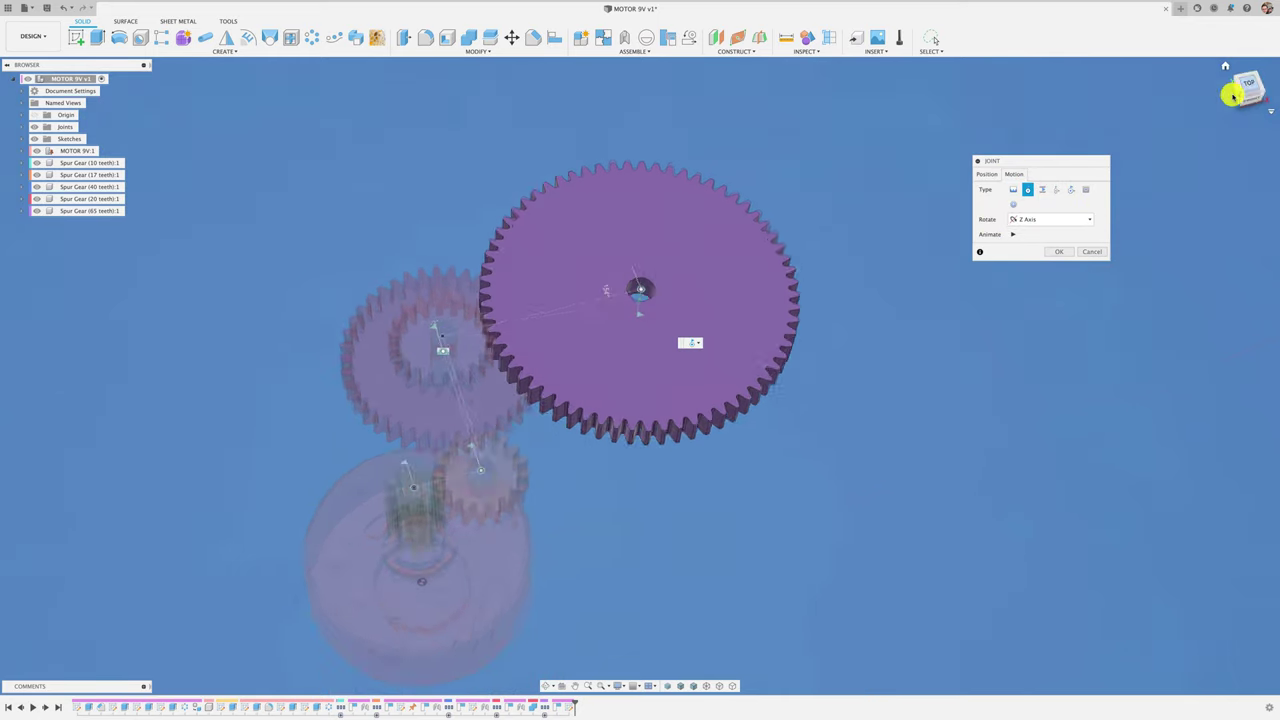
left_click(1060, 252)
Zoom and orbit from the top view to a tilted 3D view of the gear train.
scroll(552, 246, "up", 5)
scroll(494, 287, "up", 2)
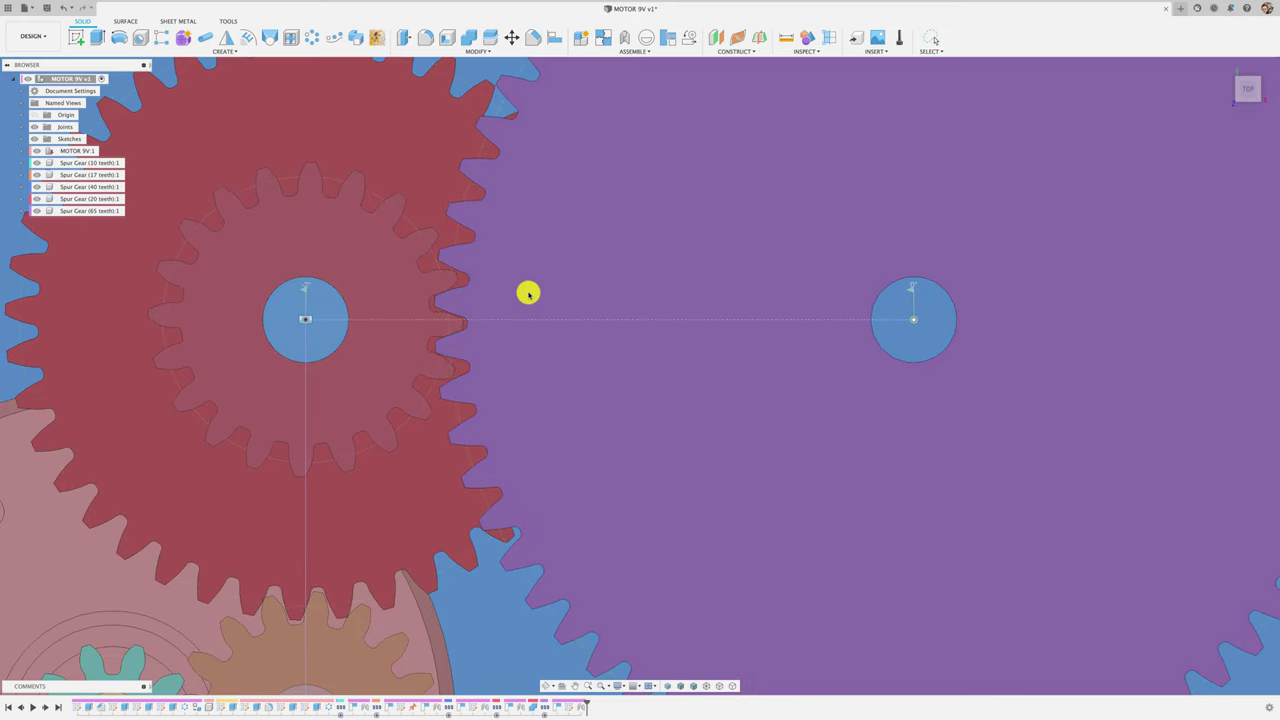
scroll(445, 296, "up", 6)
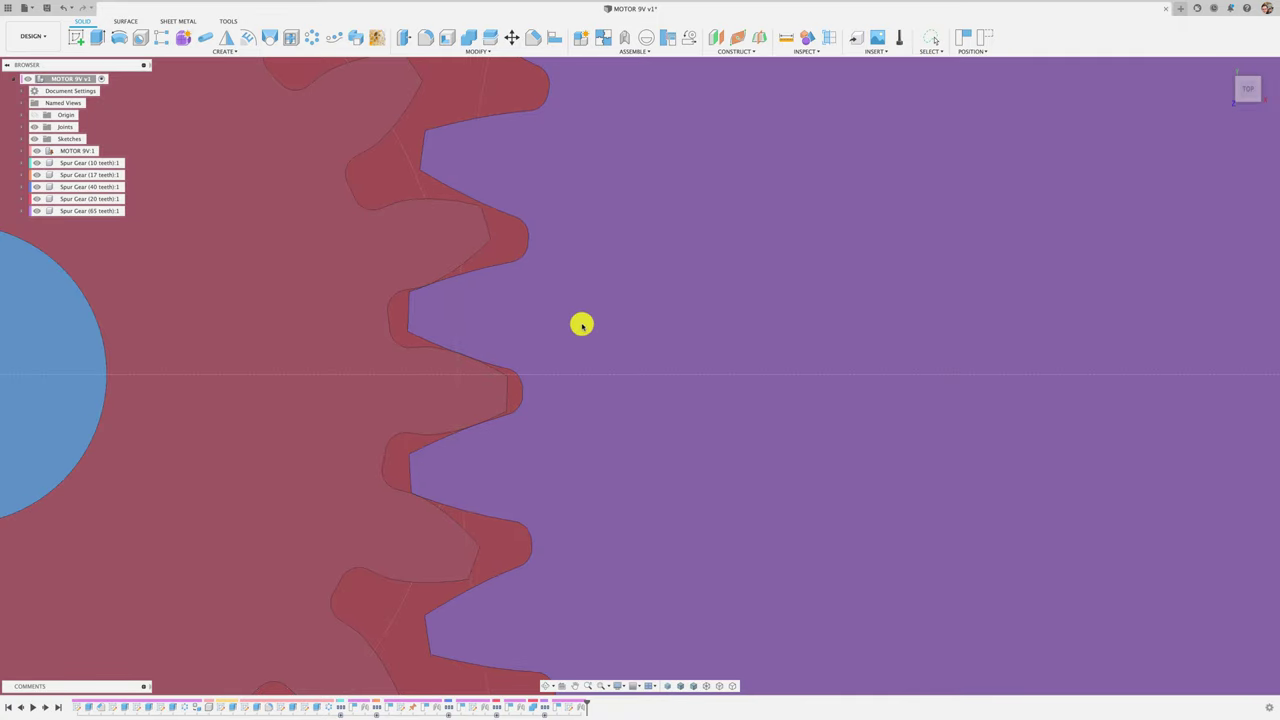
scroll(581, 324, "down", 3)
scroll(581, 324, "down", 3)
scroll(591, 364, "down", 1)
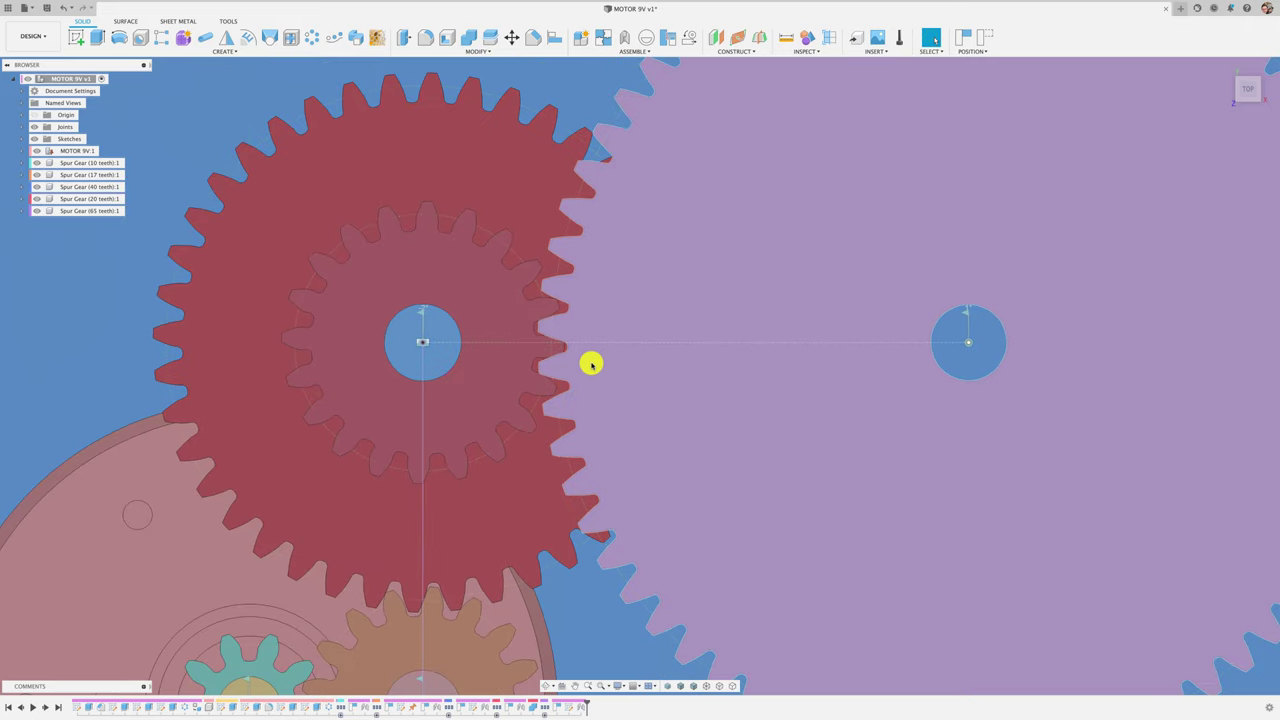
scroll(591, 364, "down", 2)
scroll(455, 545, "up", 3)
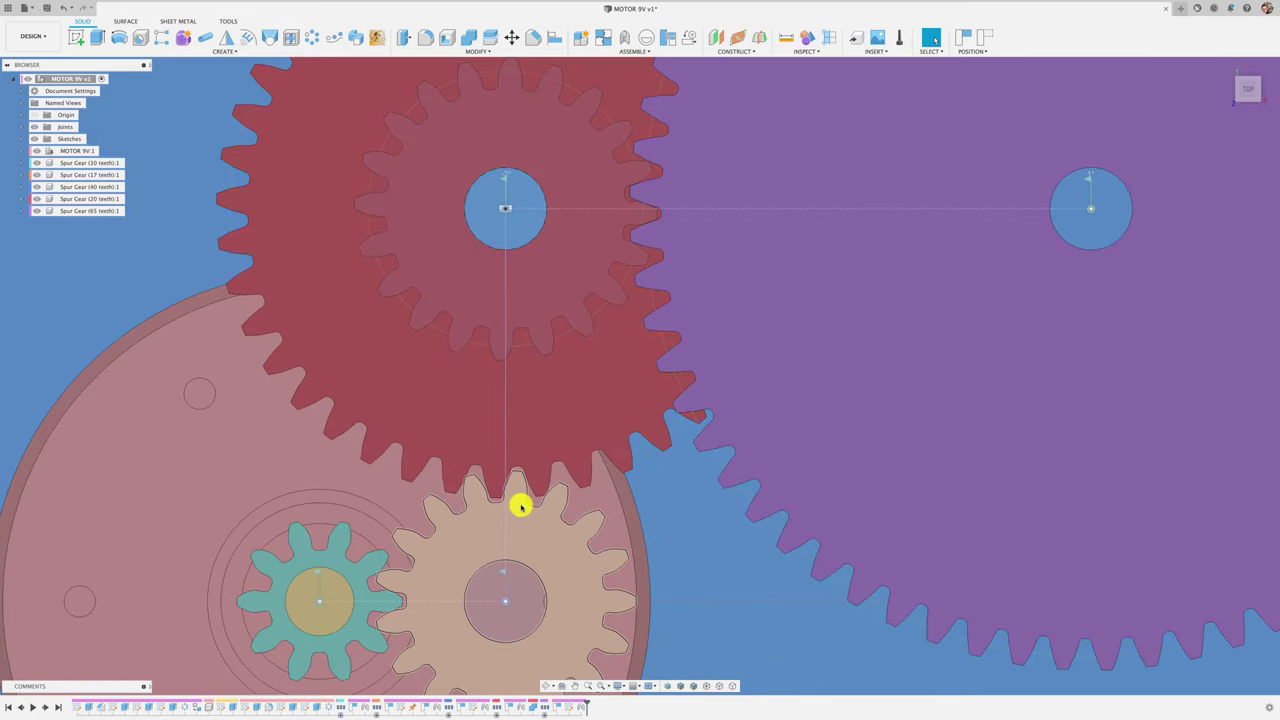
scroll(521, 506, "up", 2)
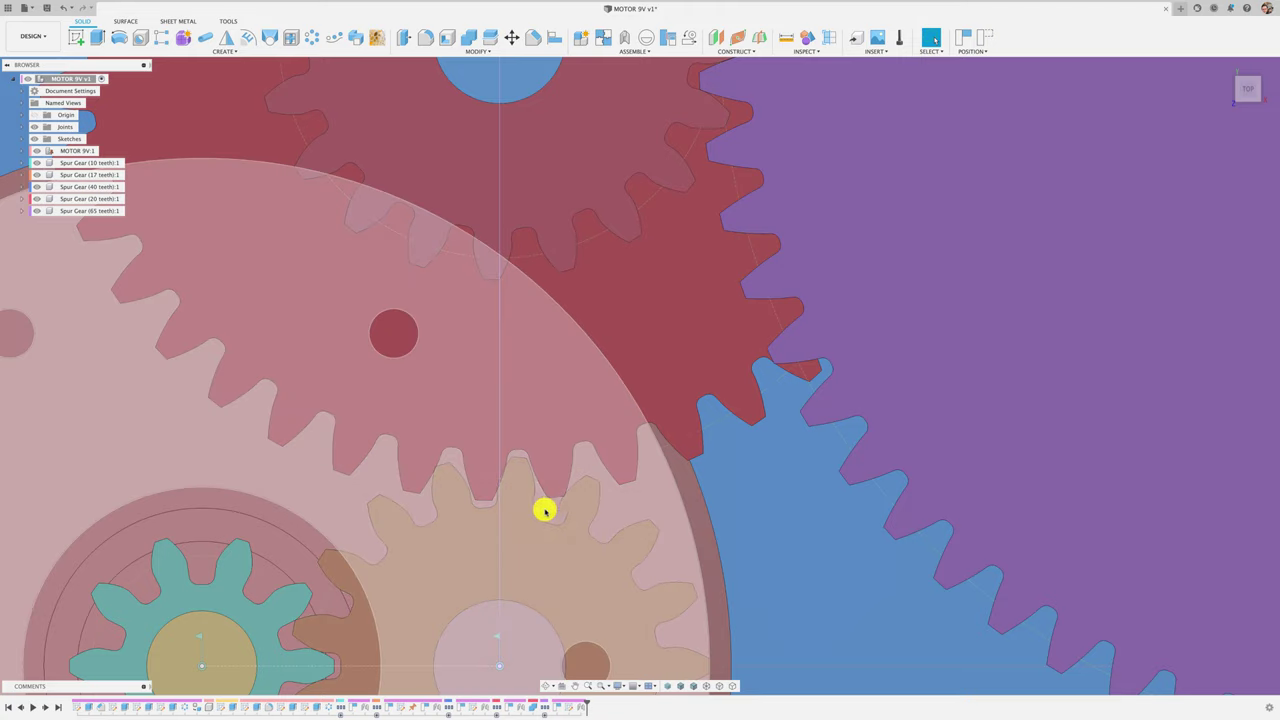
scroll(533, 511, "down", 3)
mouse_move(533, 508)
middle_mouse_down("shift")
mouse_move(614, 510)
mouse_move(604, 521)
middle_mouse_up("shift")
key("d")
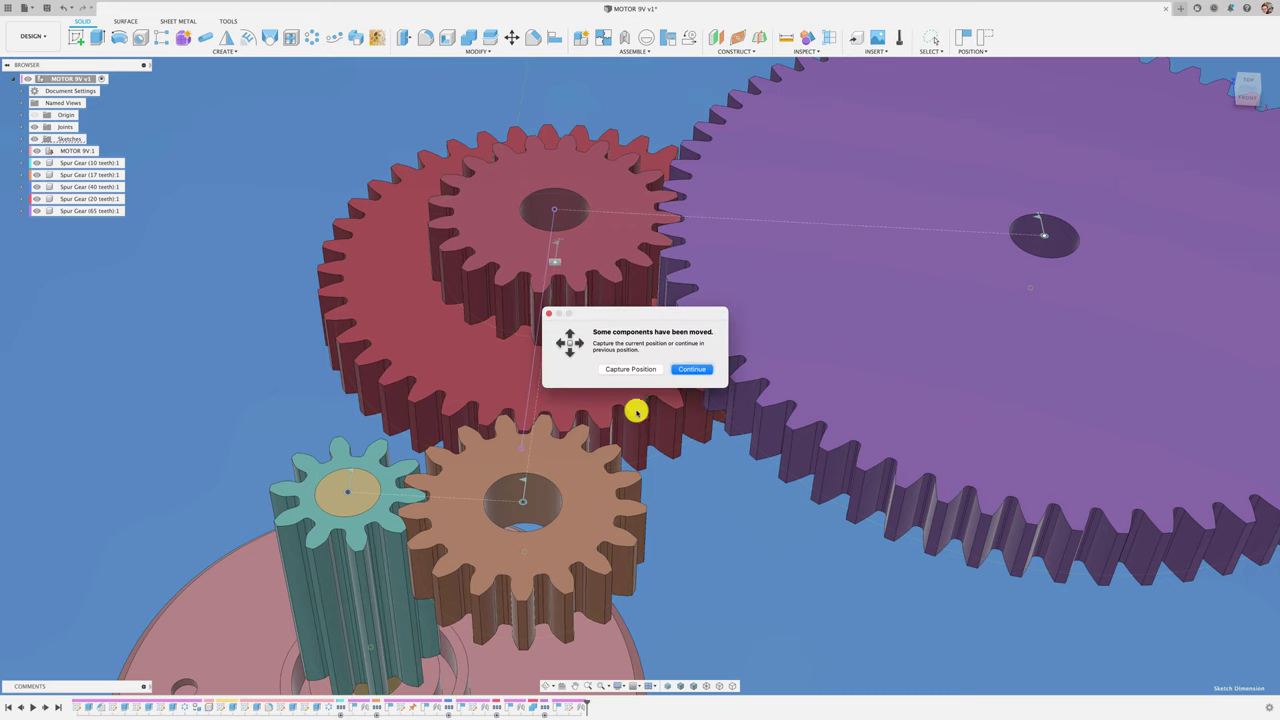
Dismiss the moved-components prompt and turn the orange gear to test that the gears mesh.
left_click(652, 370)
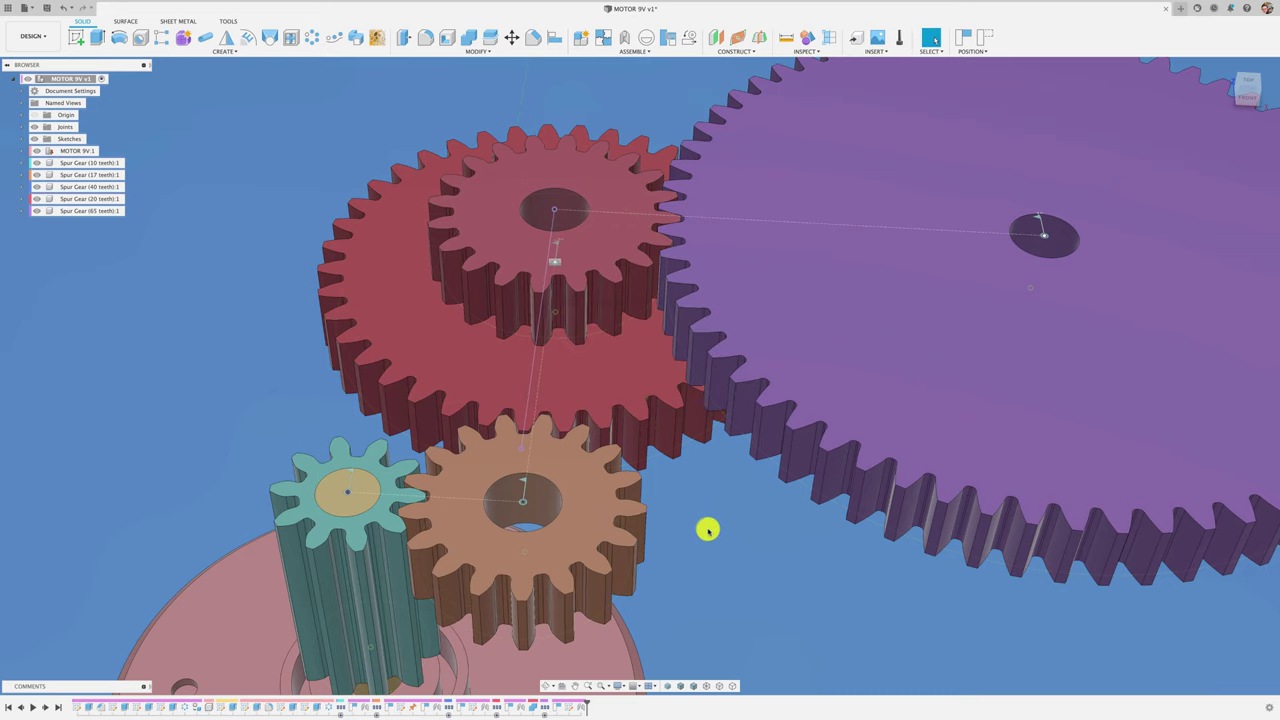
middle_click_drag(680, 537, 689, 486)
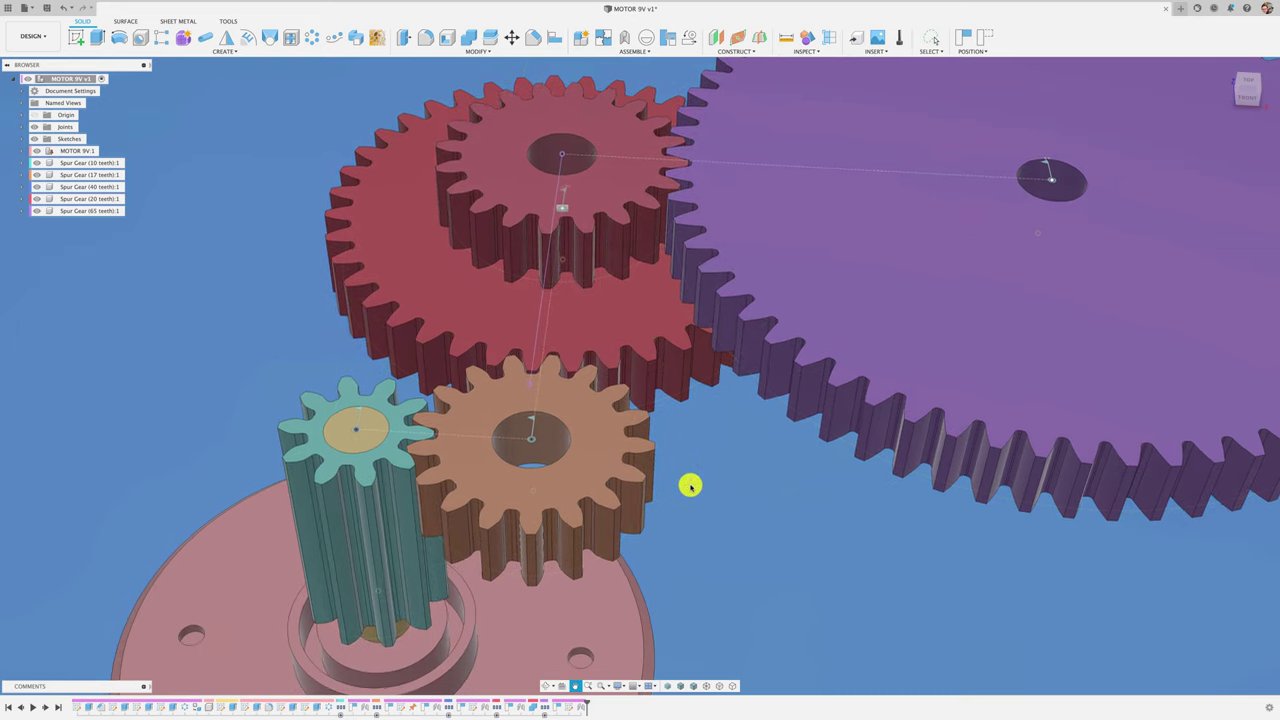
left_click_drag(610, 533, 633, 513)
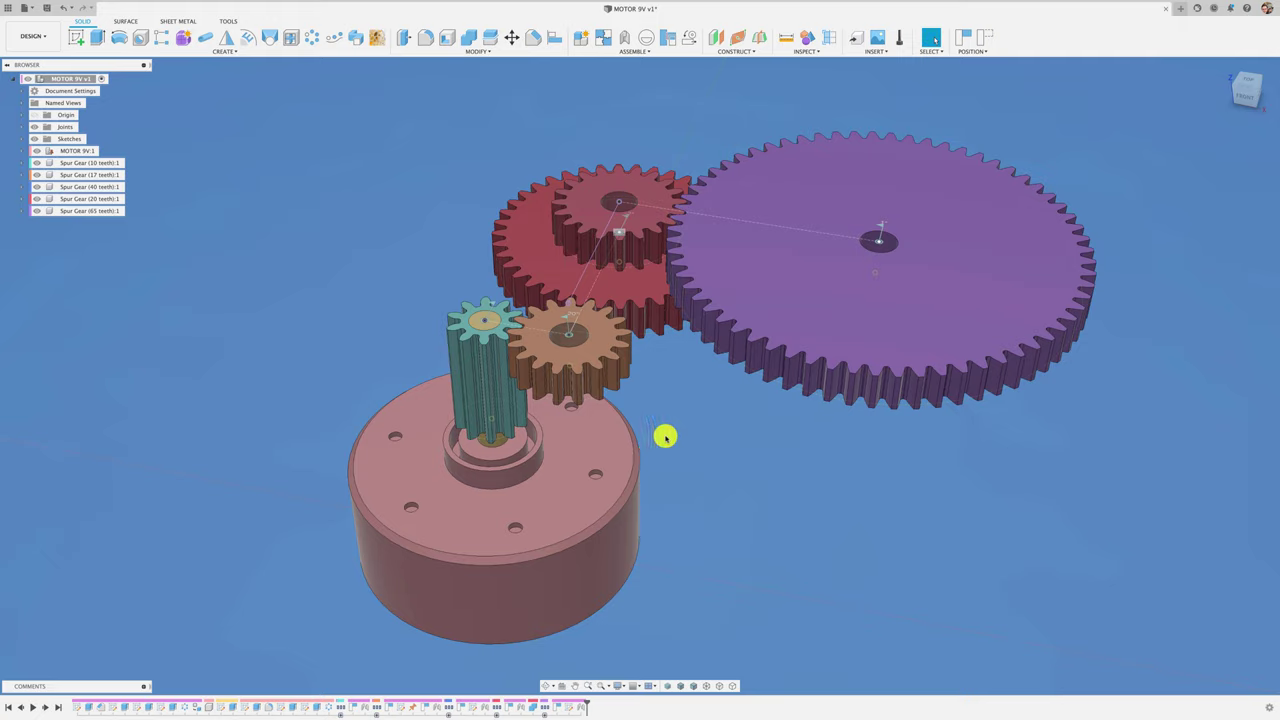
Dismiss the moved-components prompt again and select the 65-tooth gear's face.
key("d")
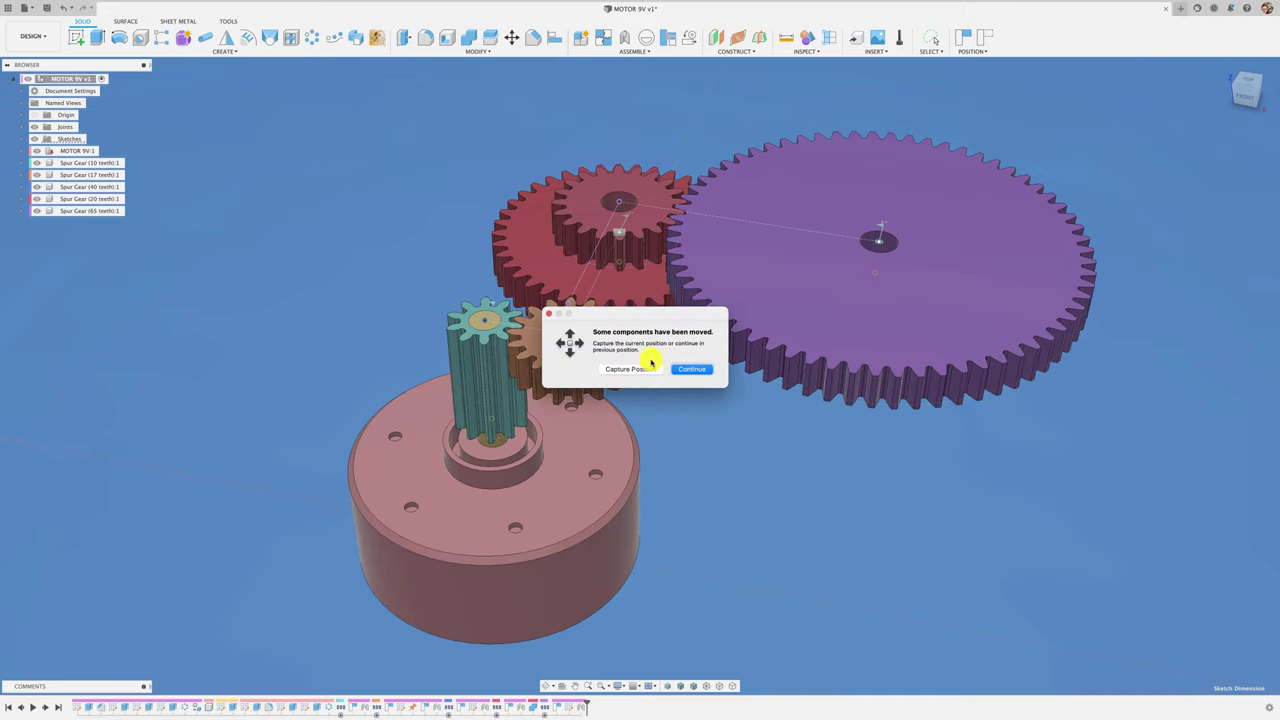
left_click(547, 314)
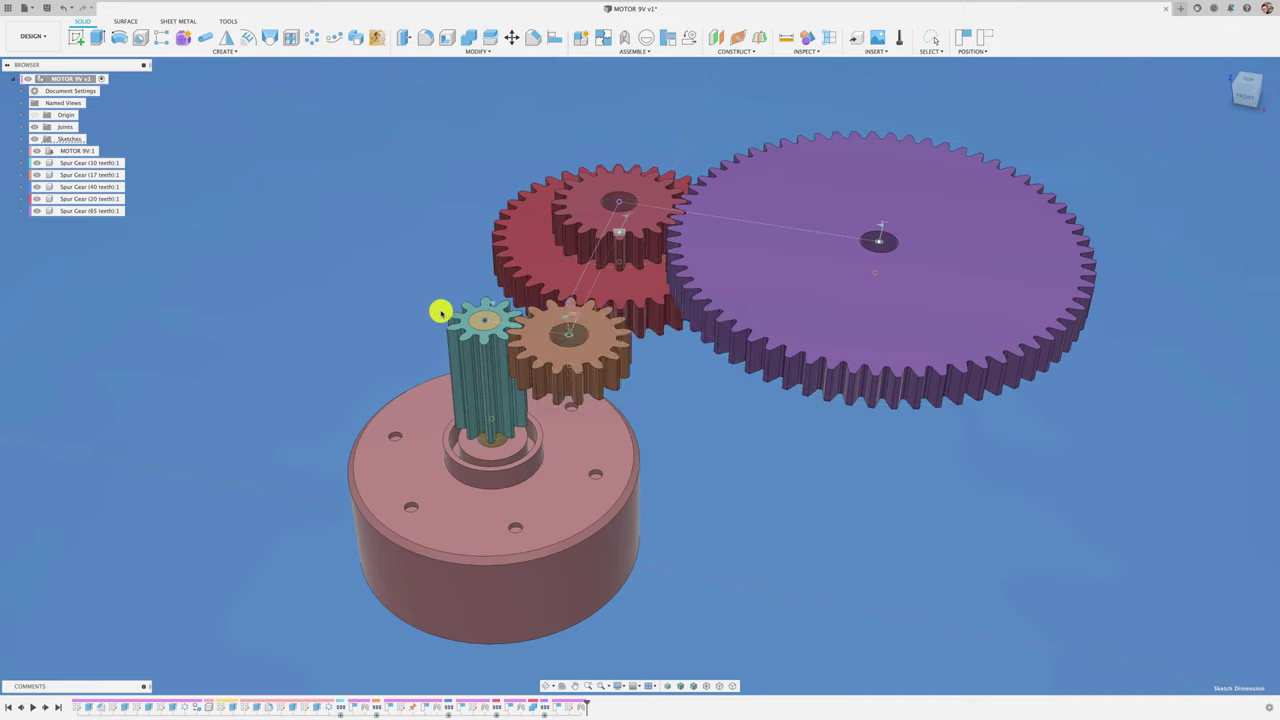
key("Escape")
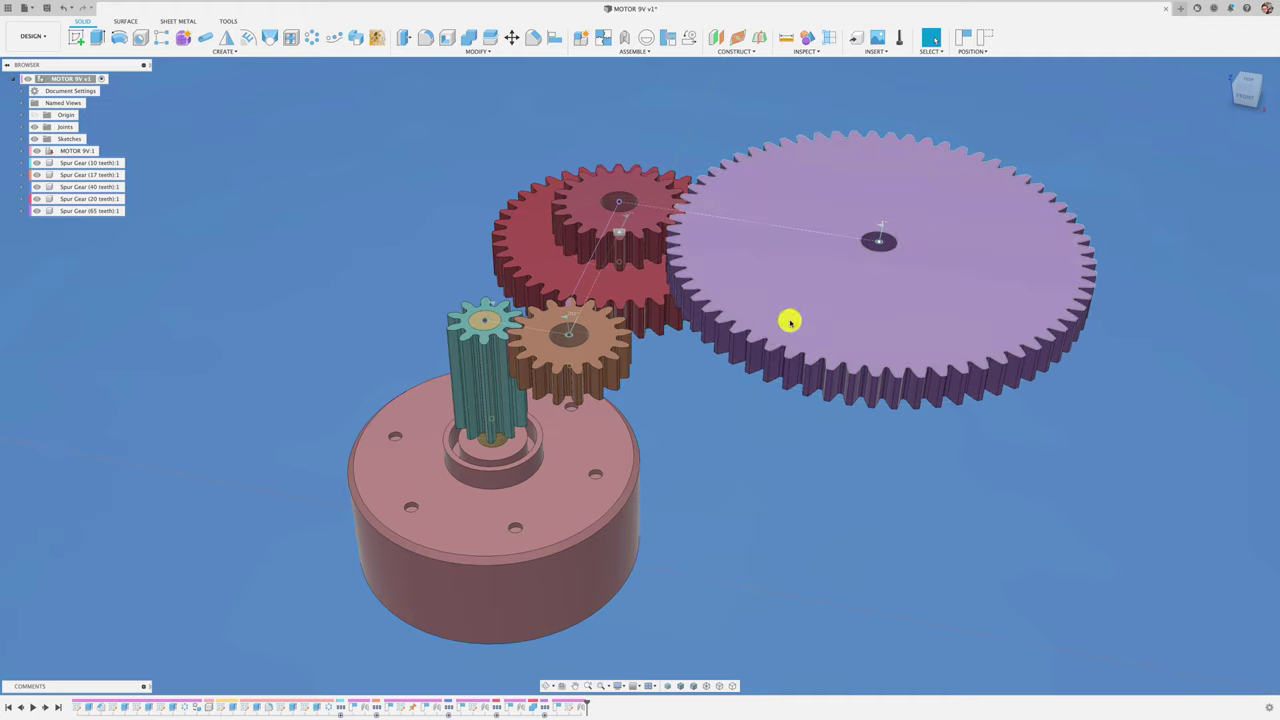
left_click(786, 323)
Activate the 65-tooth gear and start a sketch on its top face, capturing the gear positions.
left_click(132, 211)
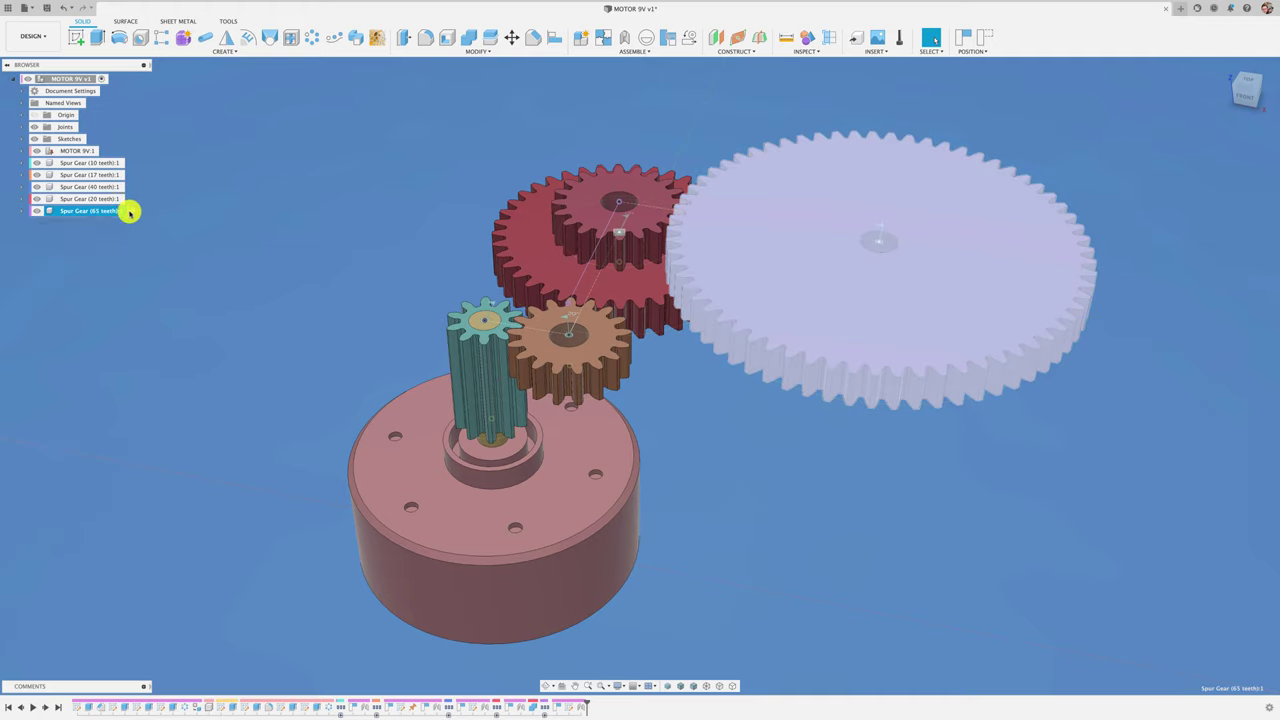
left_click(76, 37)
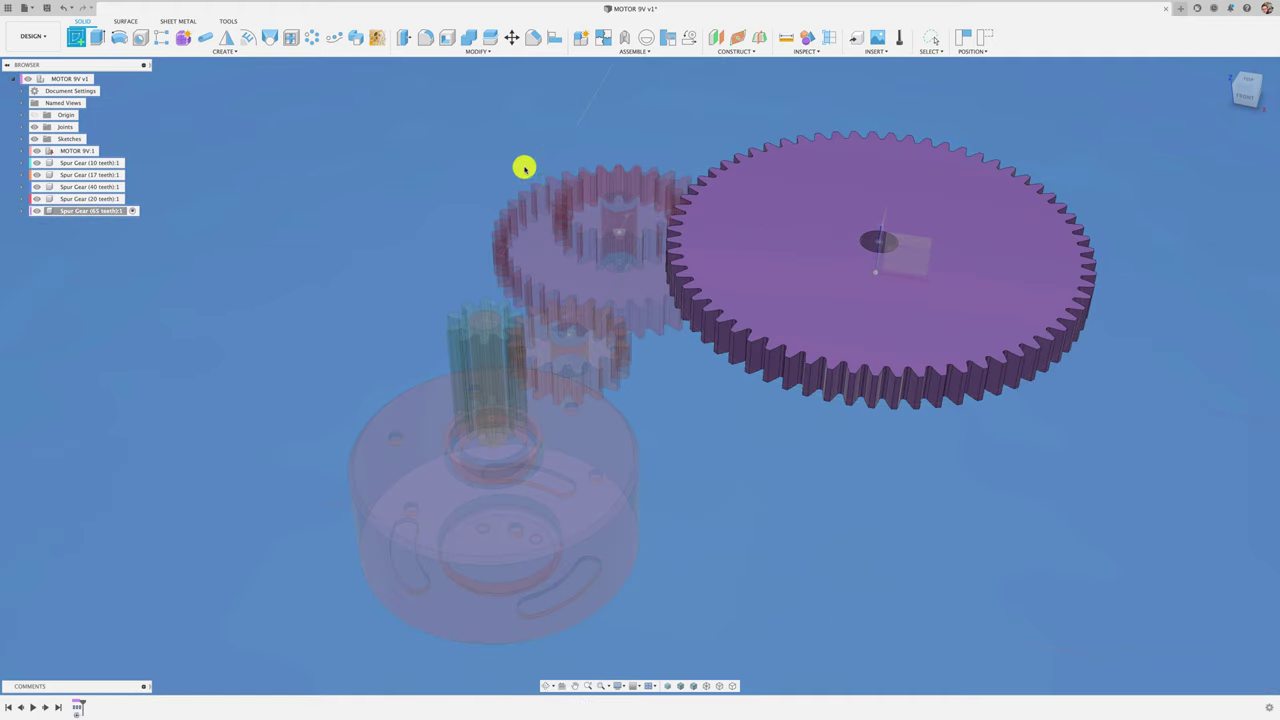
left_click(818, 287)
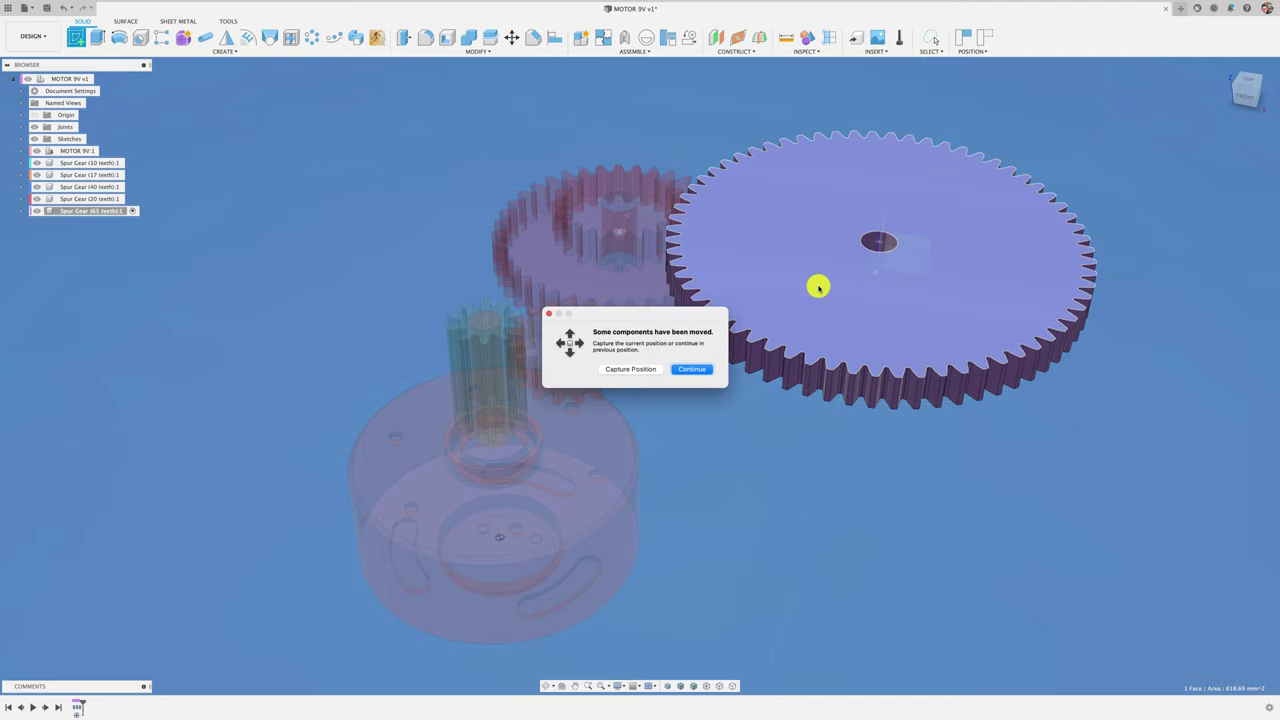
left_click(632, 371)
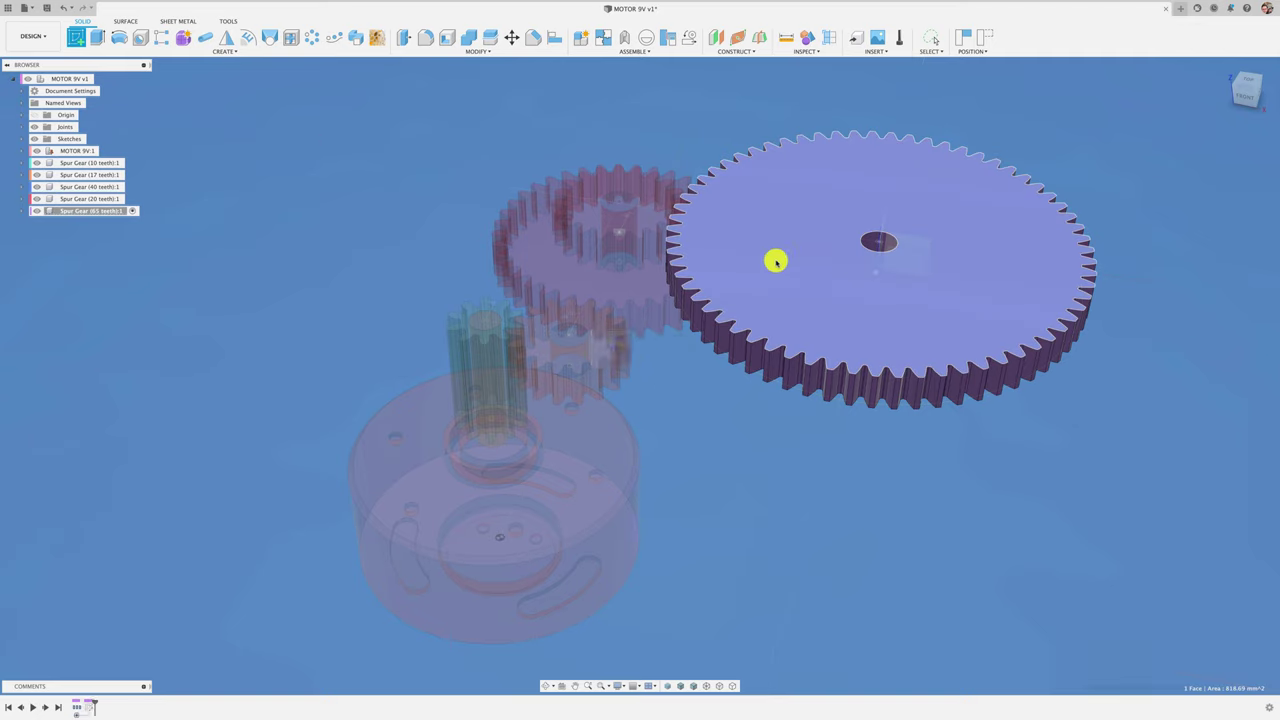
left_click(806, 295)
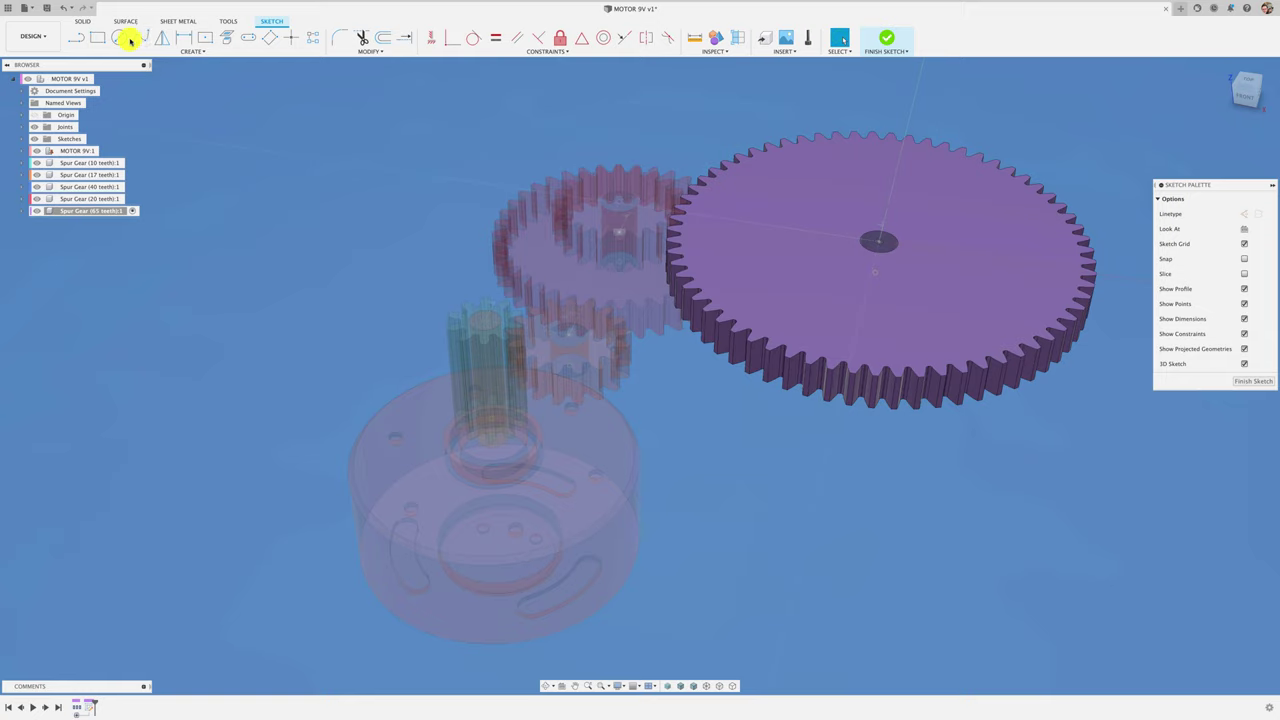
Draw a centre-diameter circle of about 8.82 mm centred on the gear's bore.
left_click(120, 38)
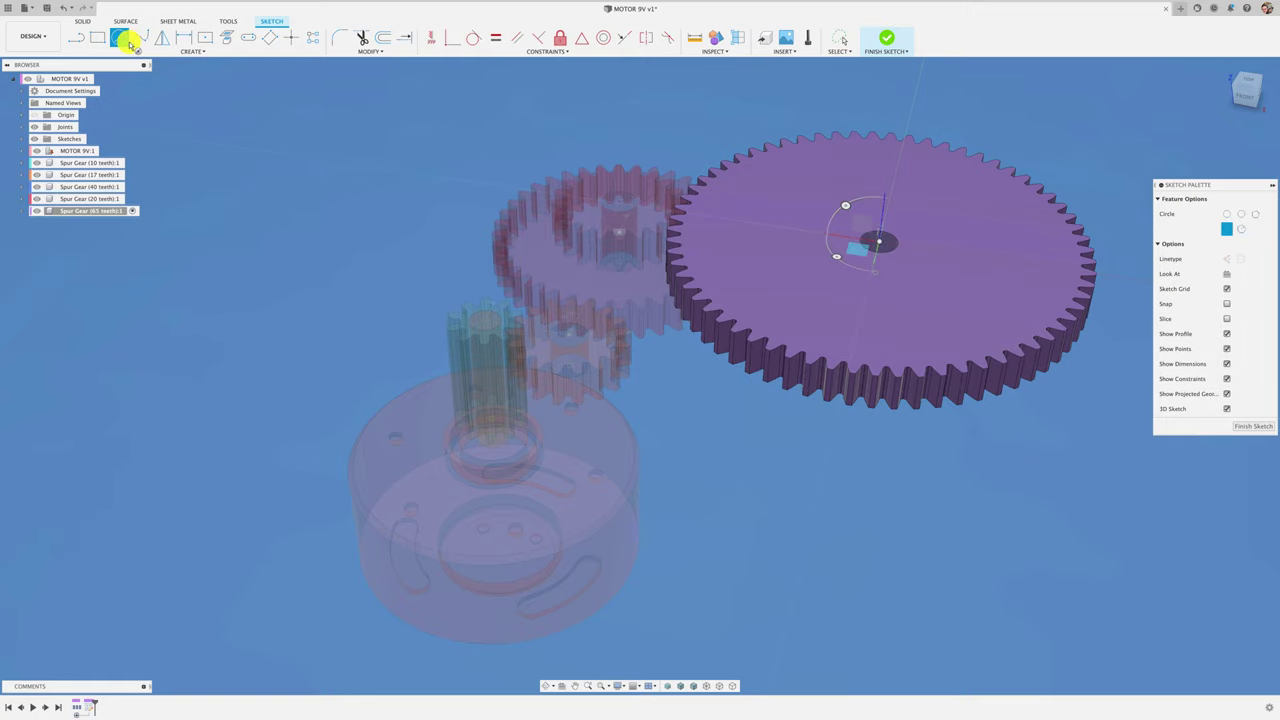
left_click(877, 241)
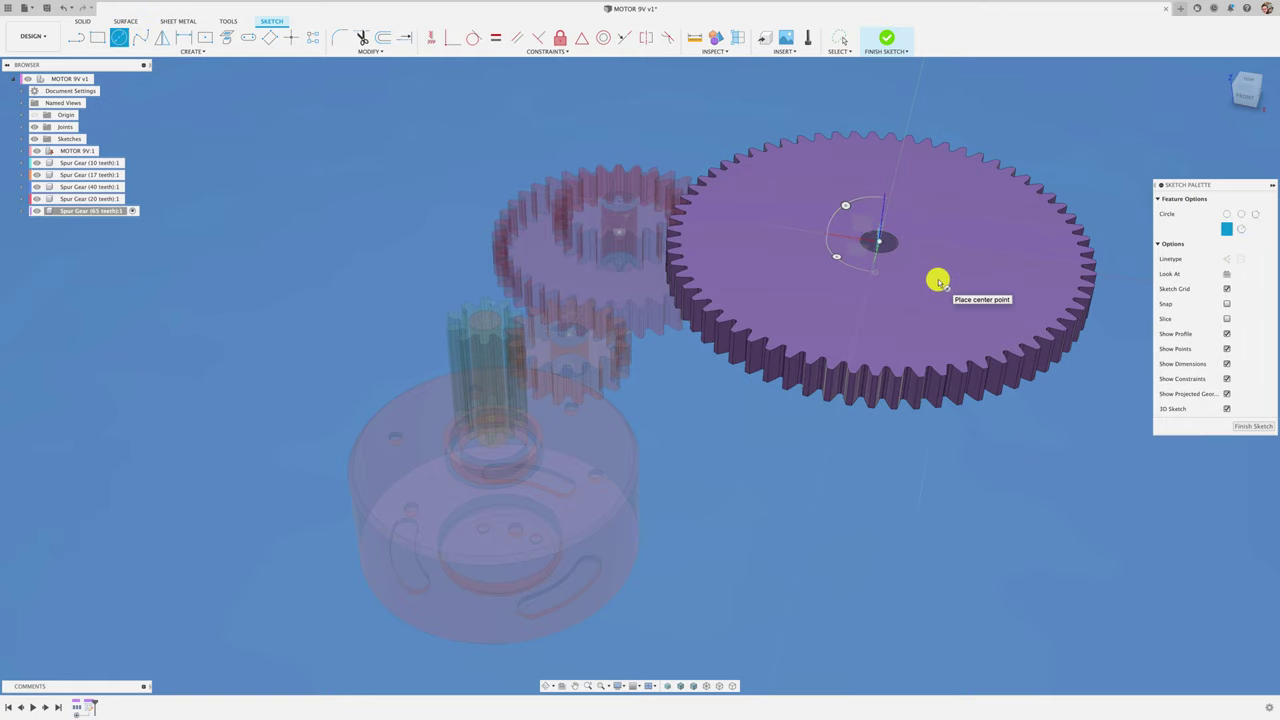
key("Escape")
scroll(934, 220, "up", 3)
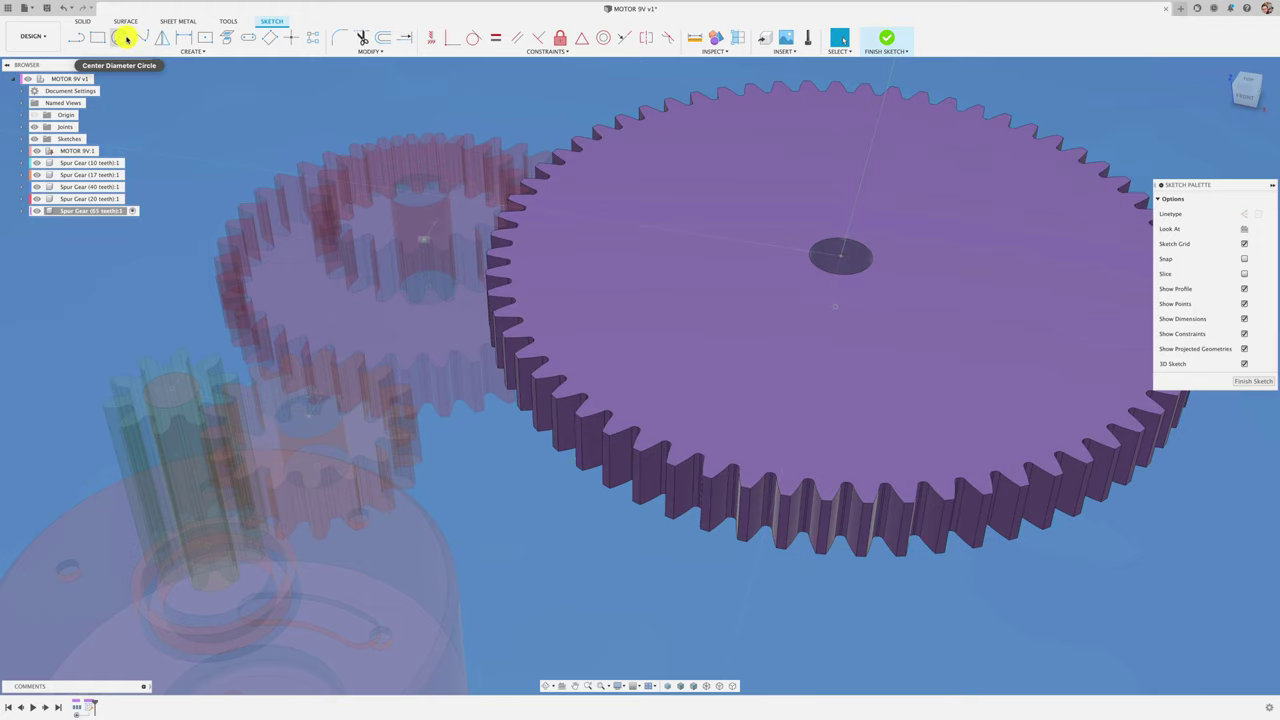
left_click(124, 38)
left_click(840, 255)
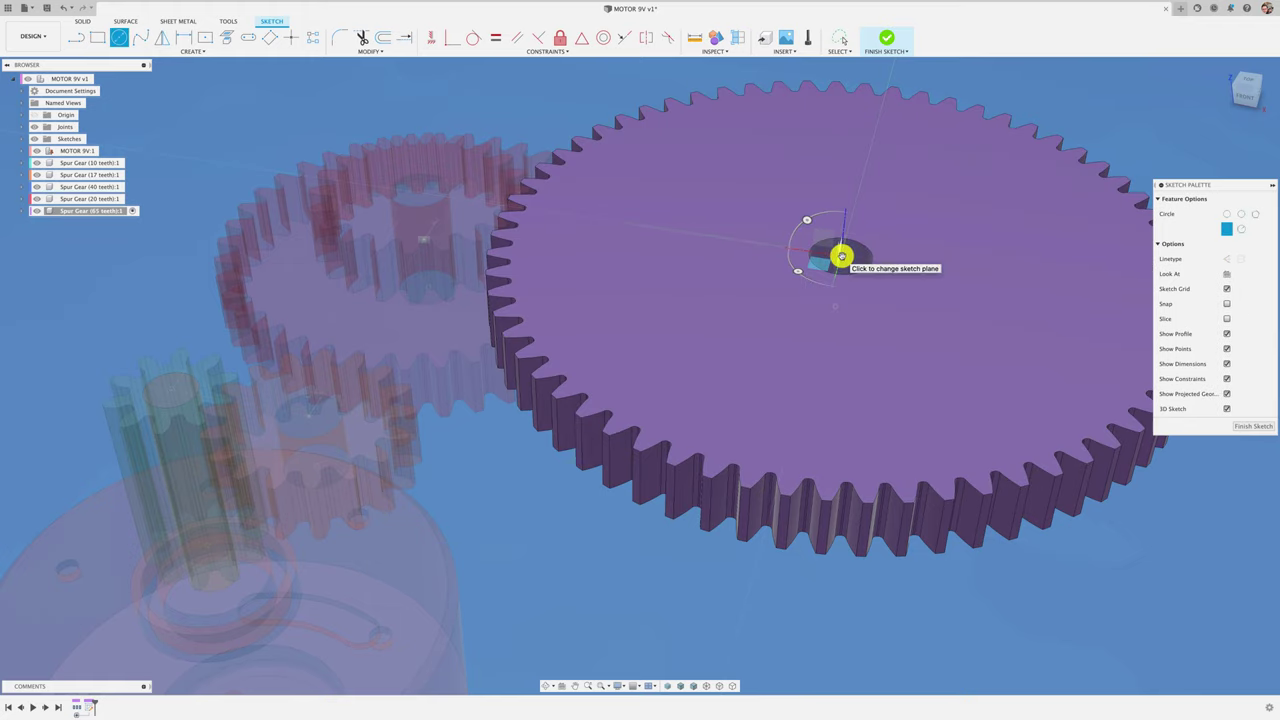
middle_click_drag(852, 289, 879, 263, "shift")
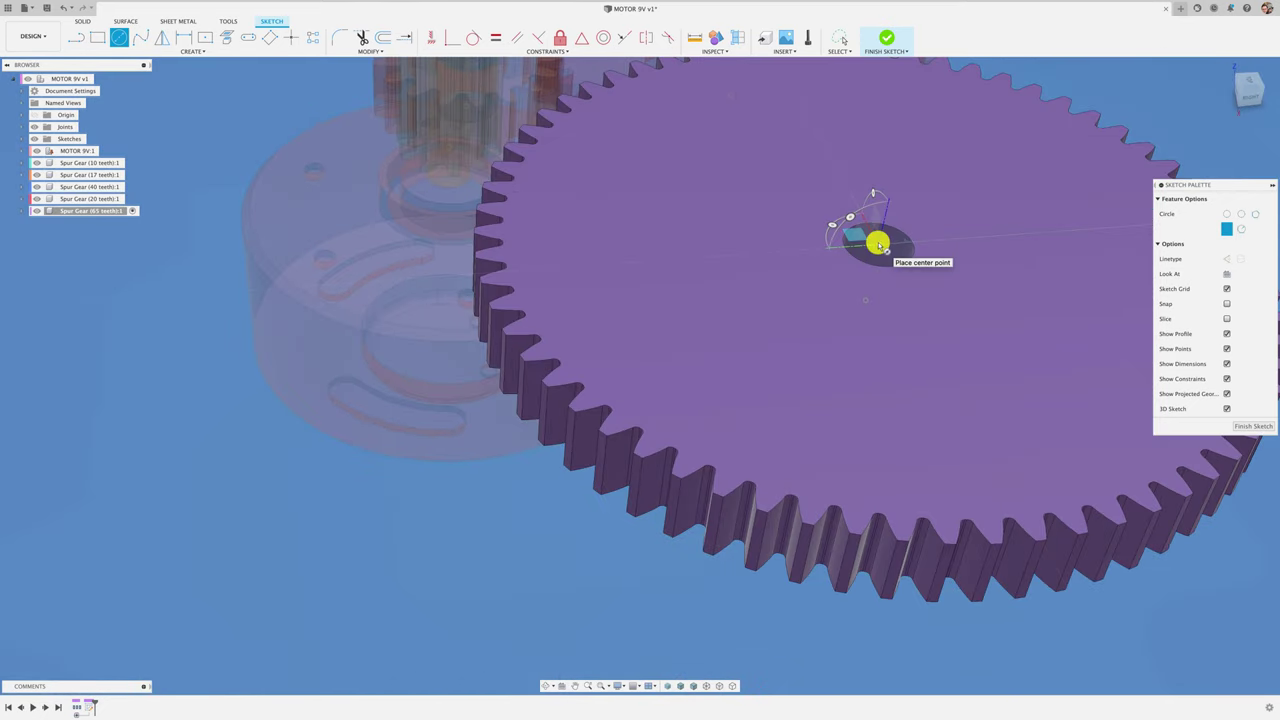
left_click(878, 244)
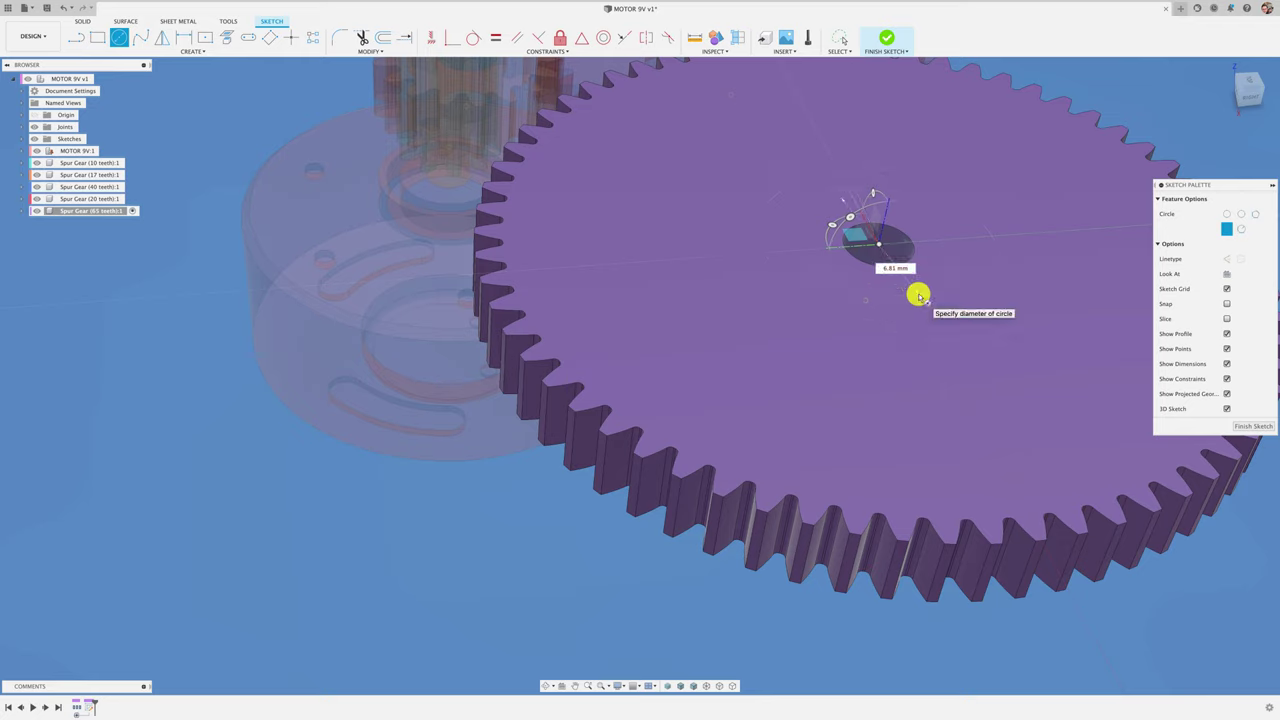
left_click(897, 352)
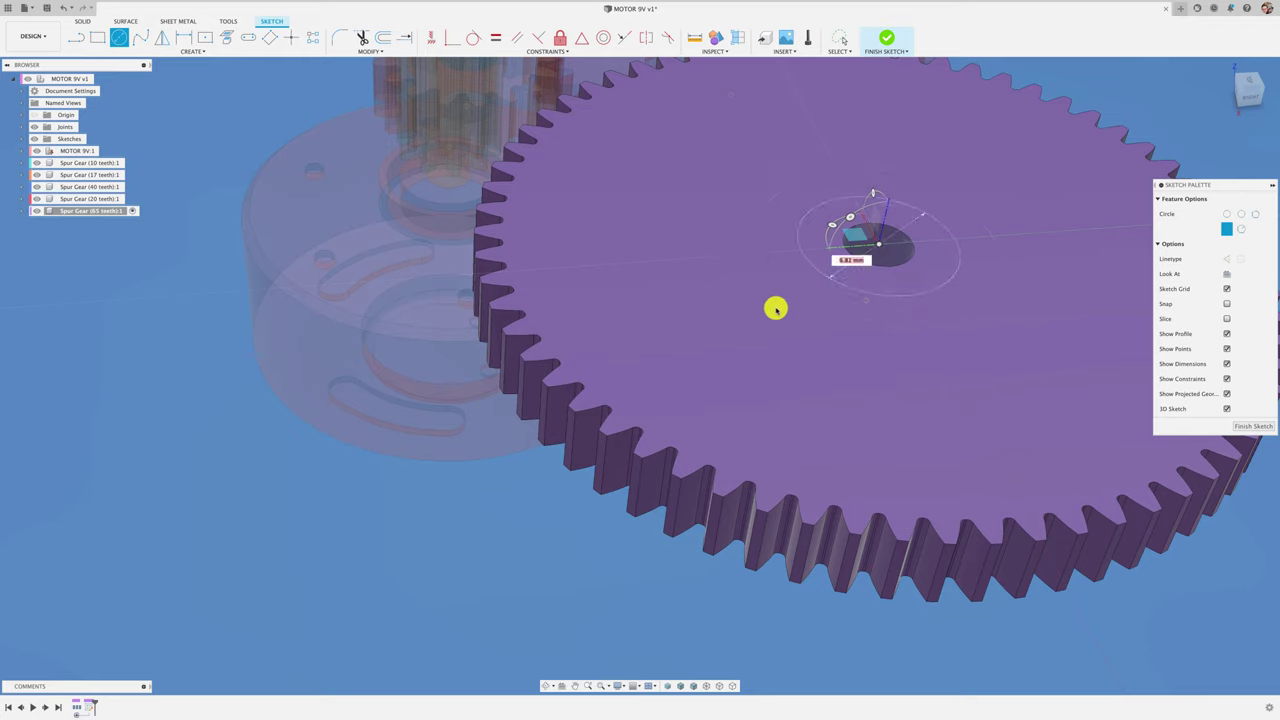
Extrude the ring around the bore 4.66 mm, joined to the 65-tooth gear as a hub.
key("e")
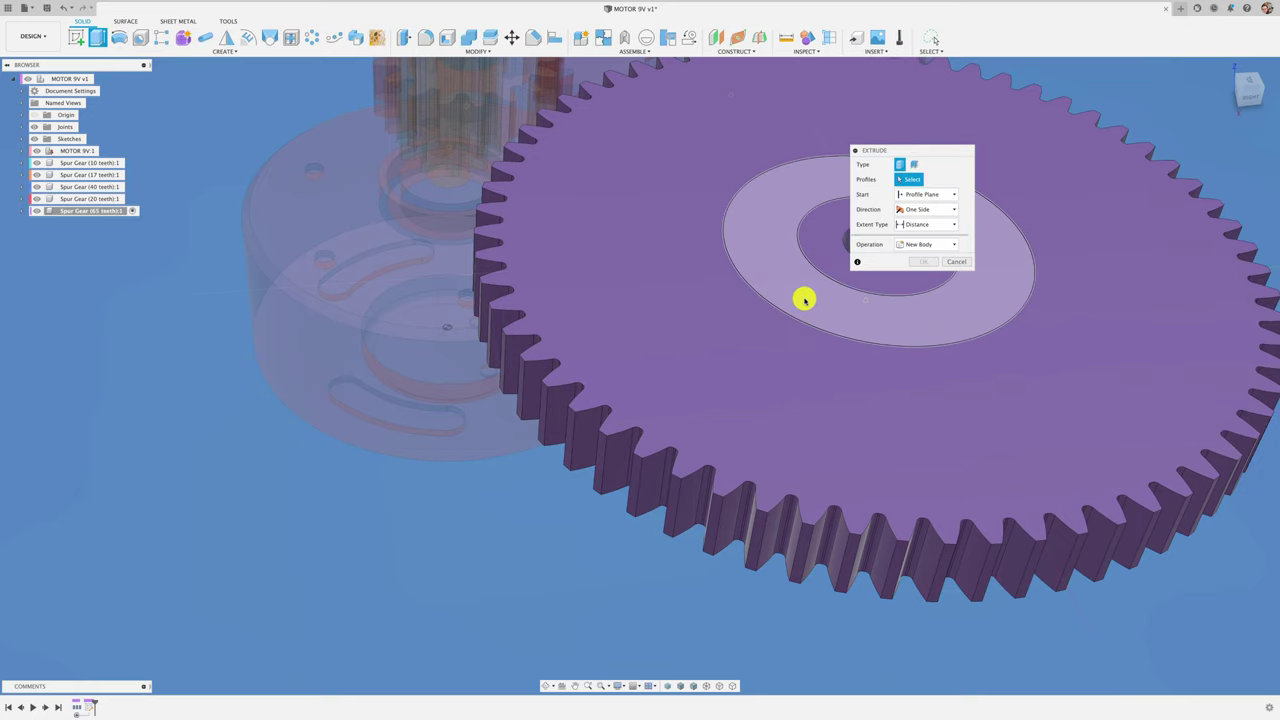
left_click(800, 291)
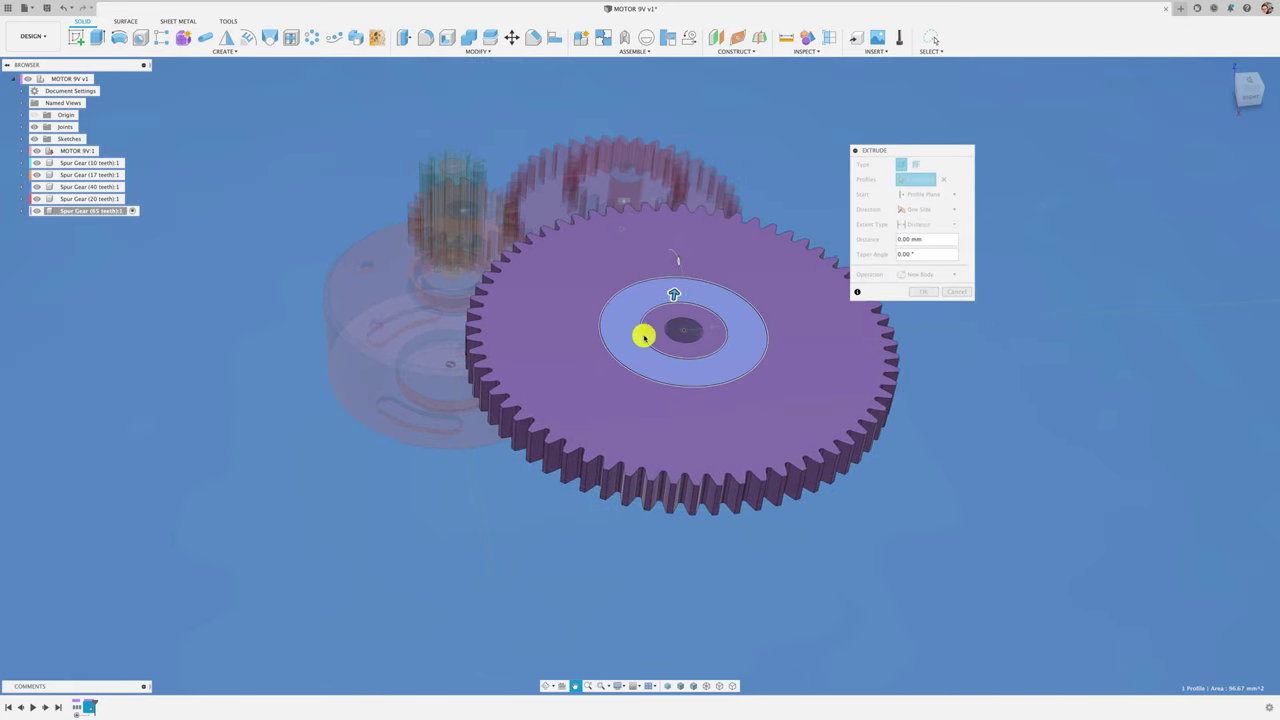
left_click_drag(674, 288, 680, 247)
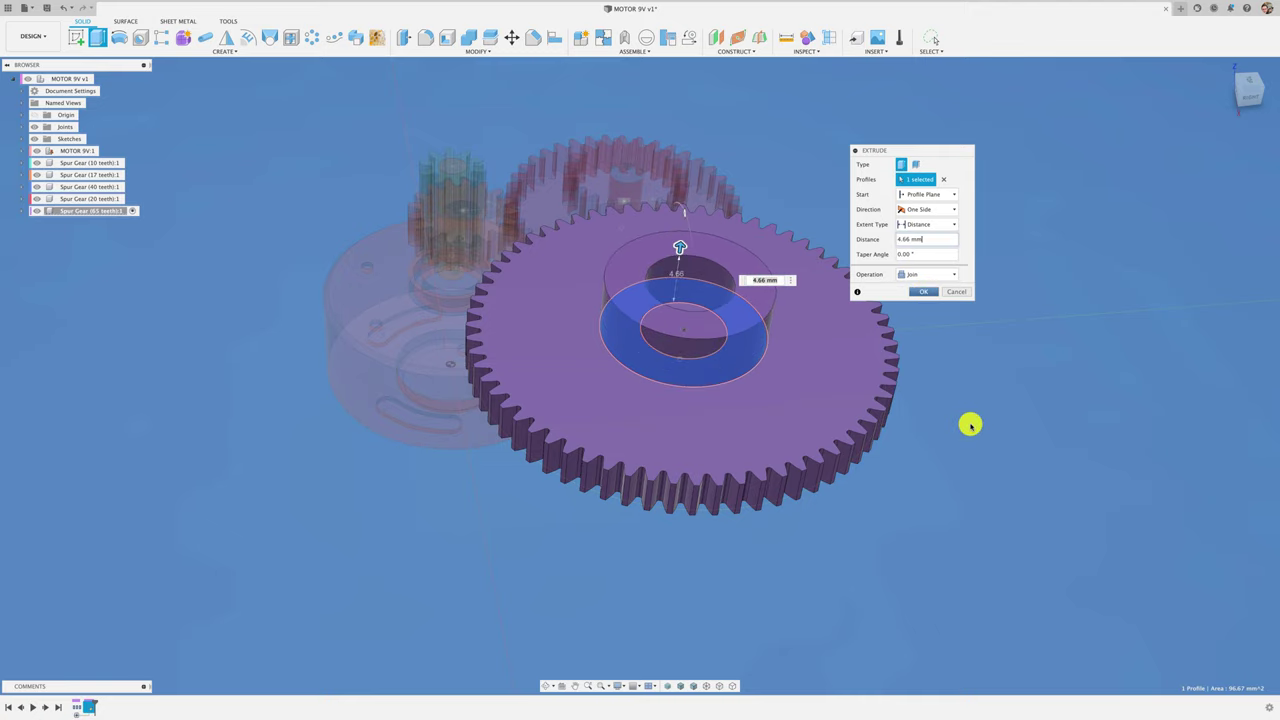
key("Return")
scroll(970, 425, "down", 3)
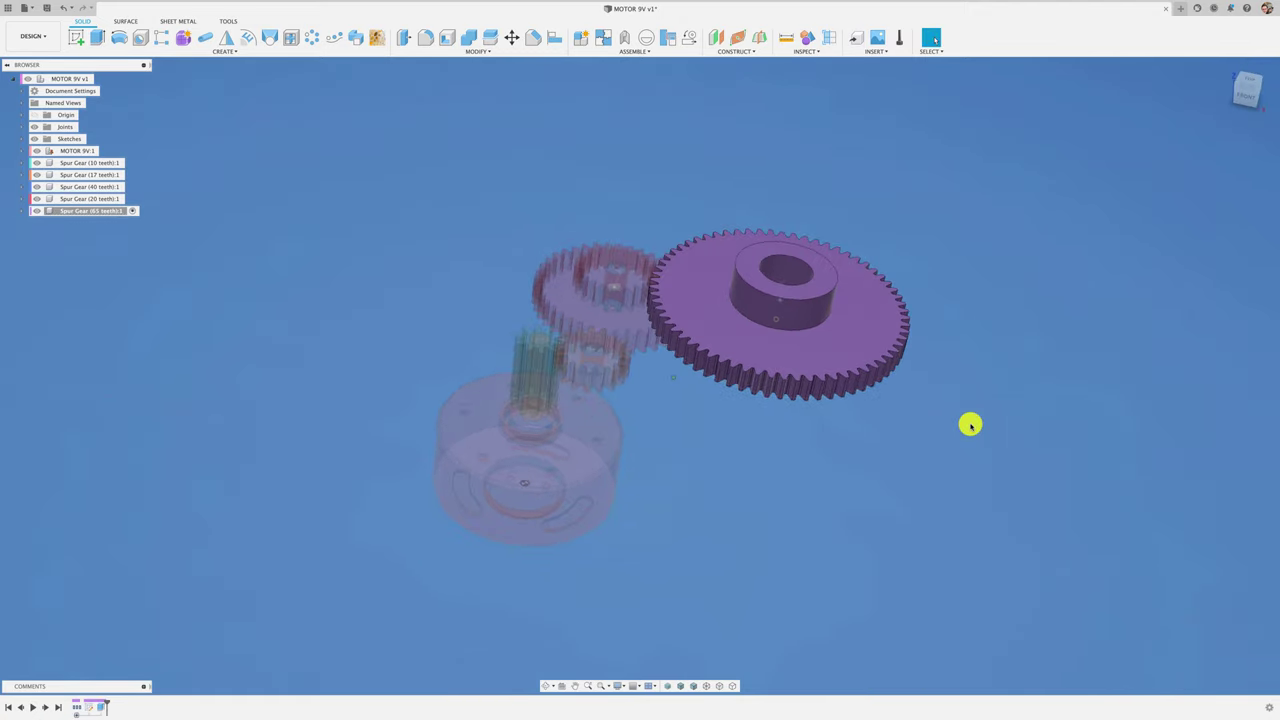
middle_click_drag(970, 425, 382, 314, "shift")
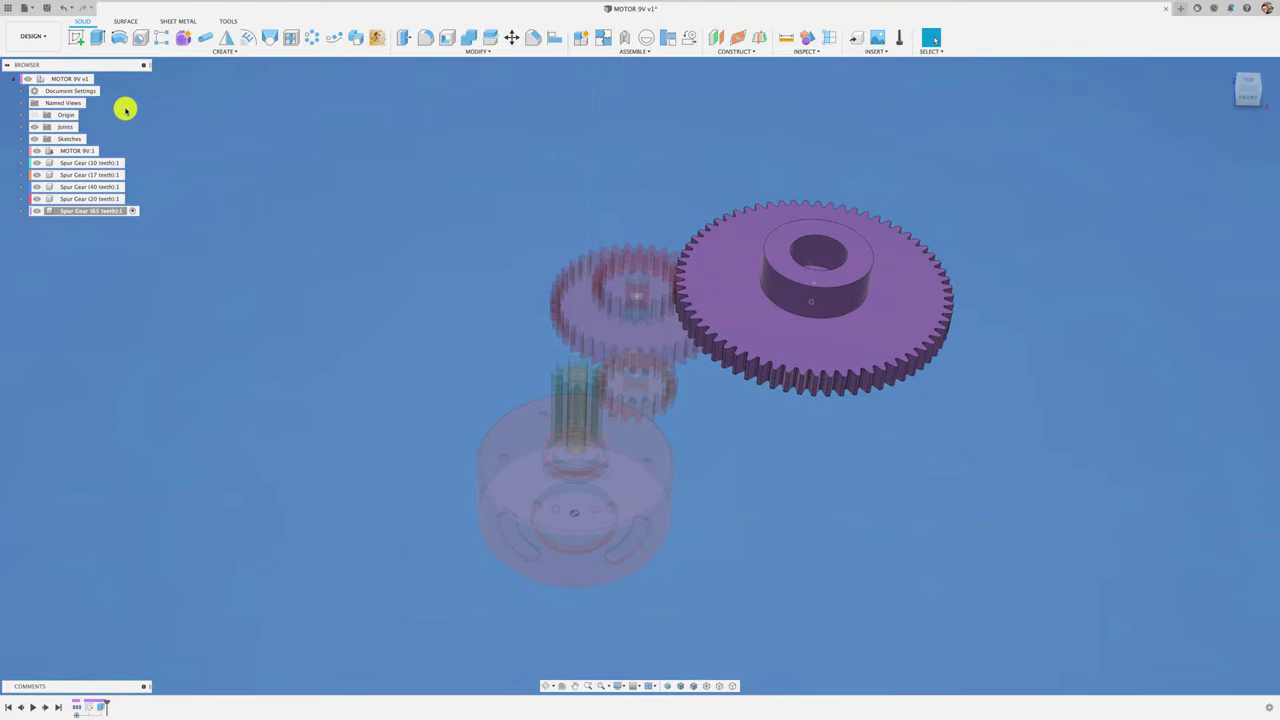
Reactivate the root MOTOR 9V v1 component and save a new version described 'User Saved'.
left_click(101, 78)
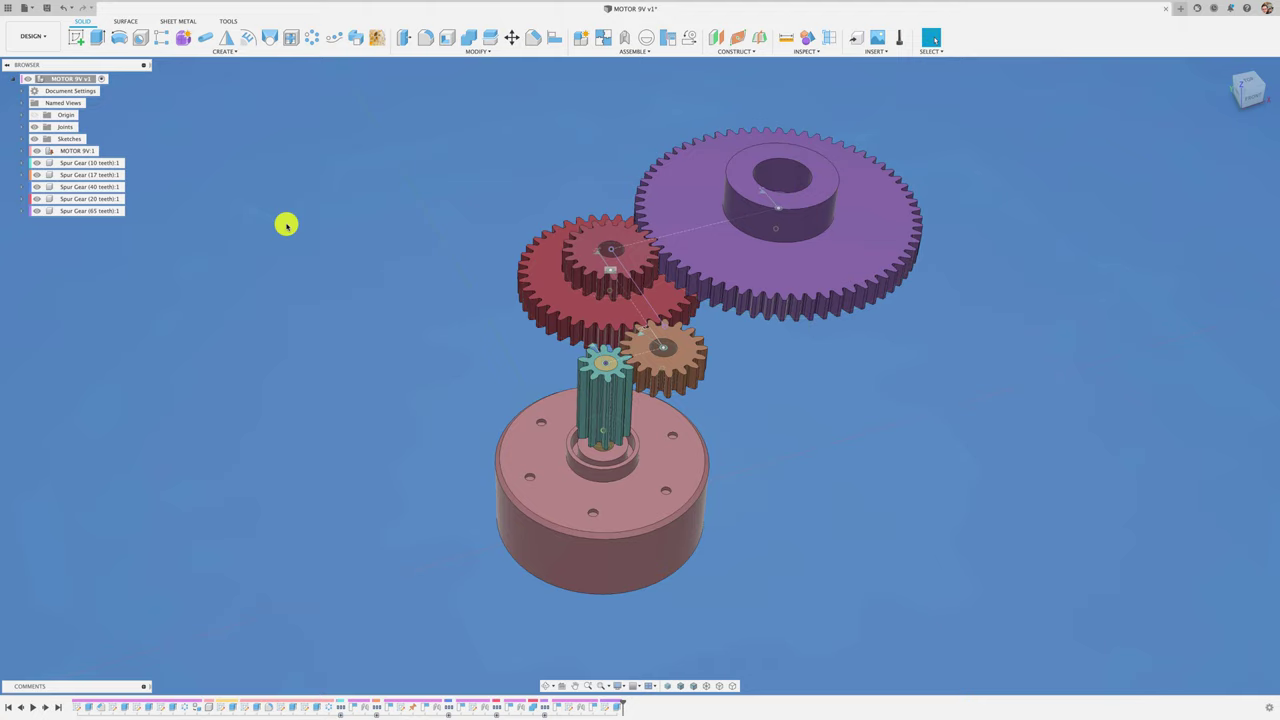
left_click(46, 8)
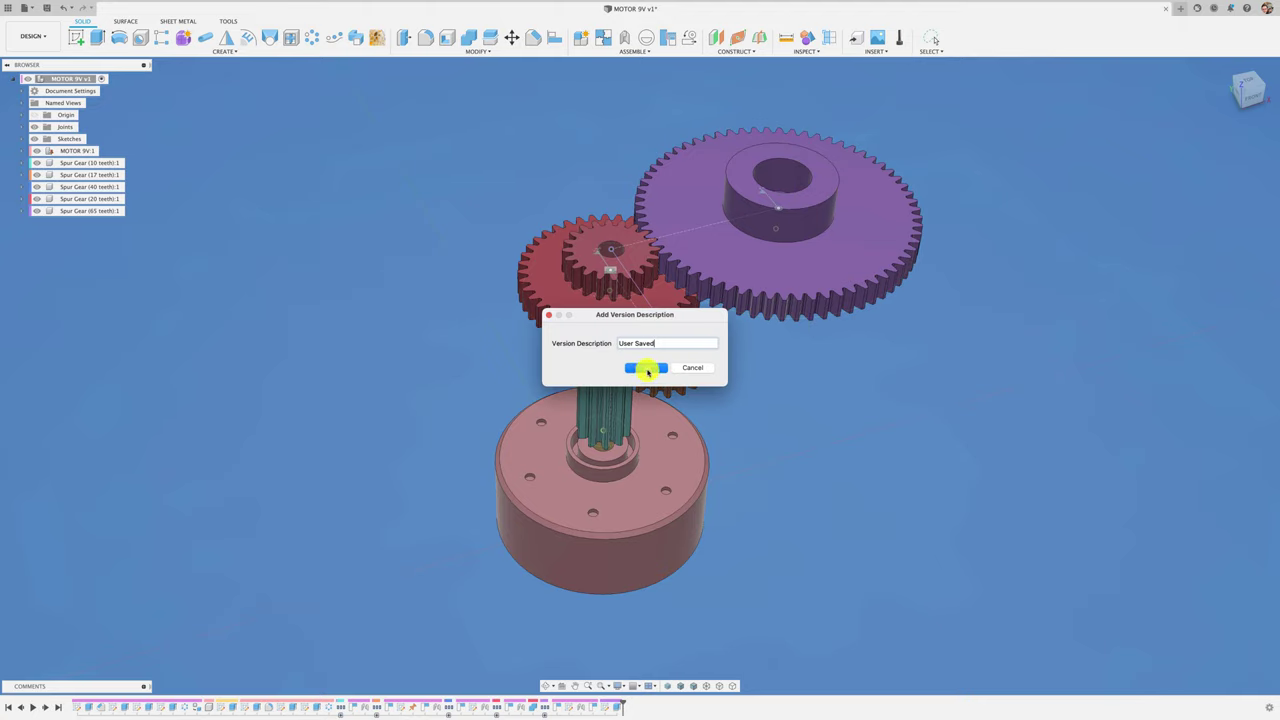
left_click(645, 368)
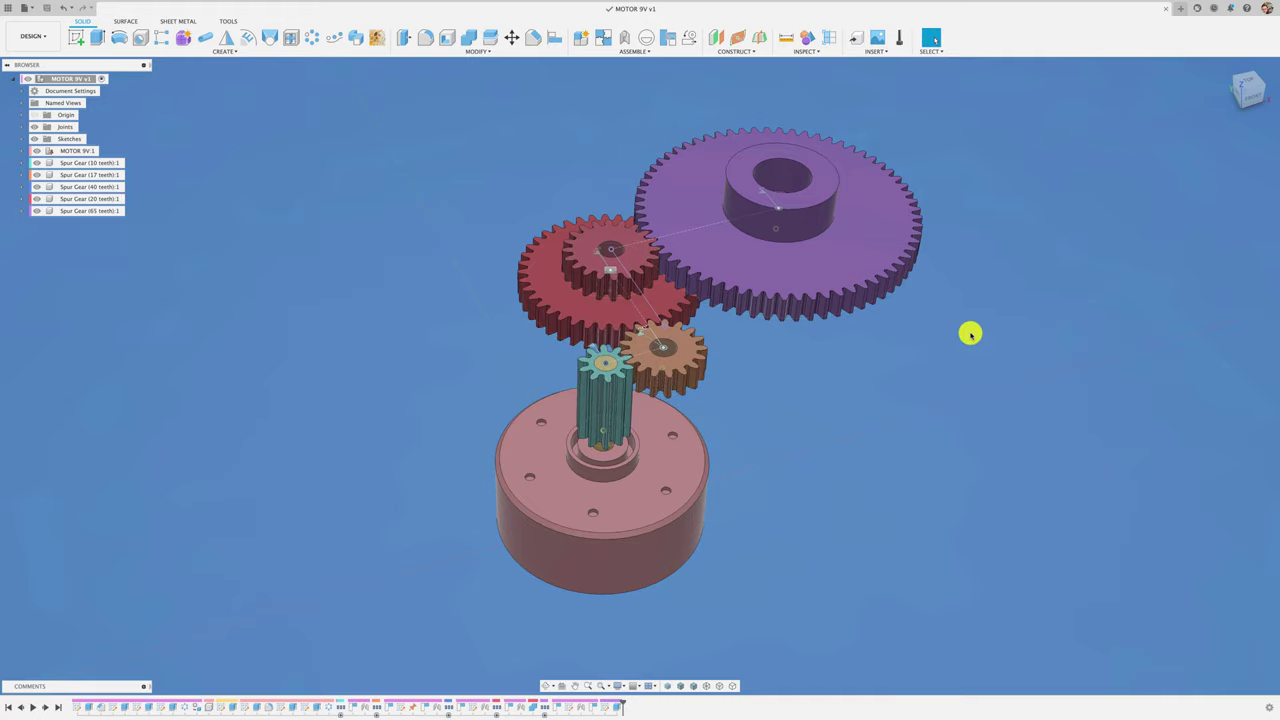